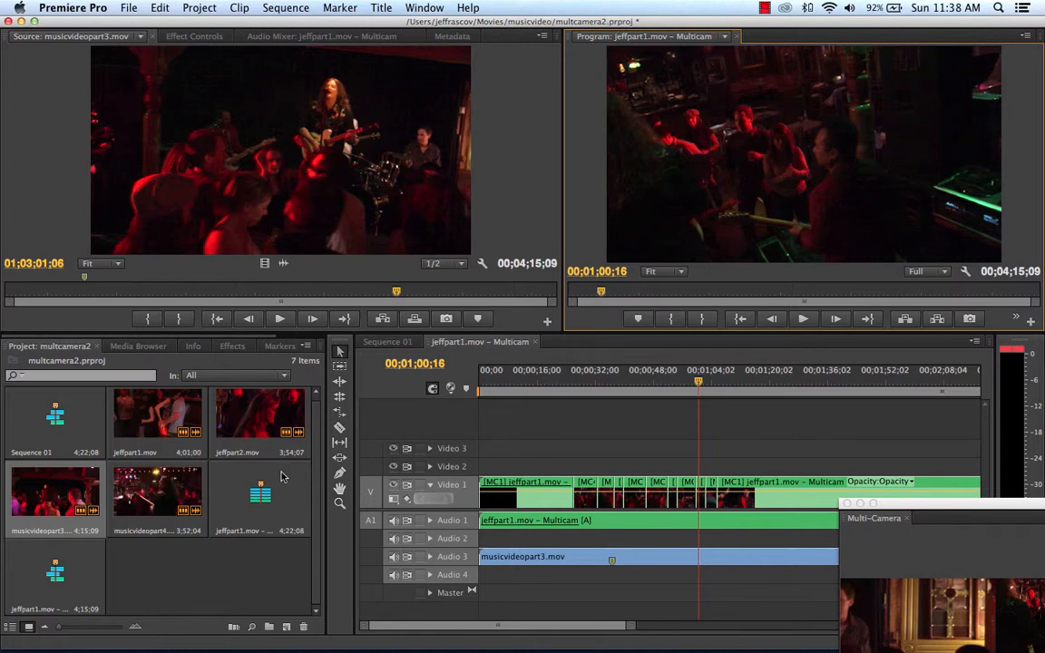
# Create a new project named multiscamer3 in the musicvideo folder, saving the changes to the current project
pyautogui.click(131, 7)
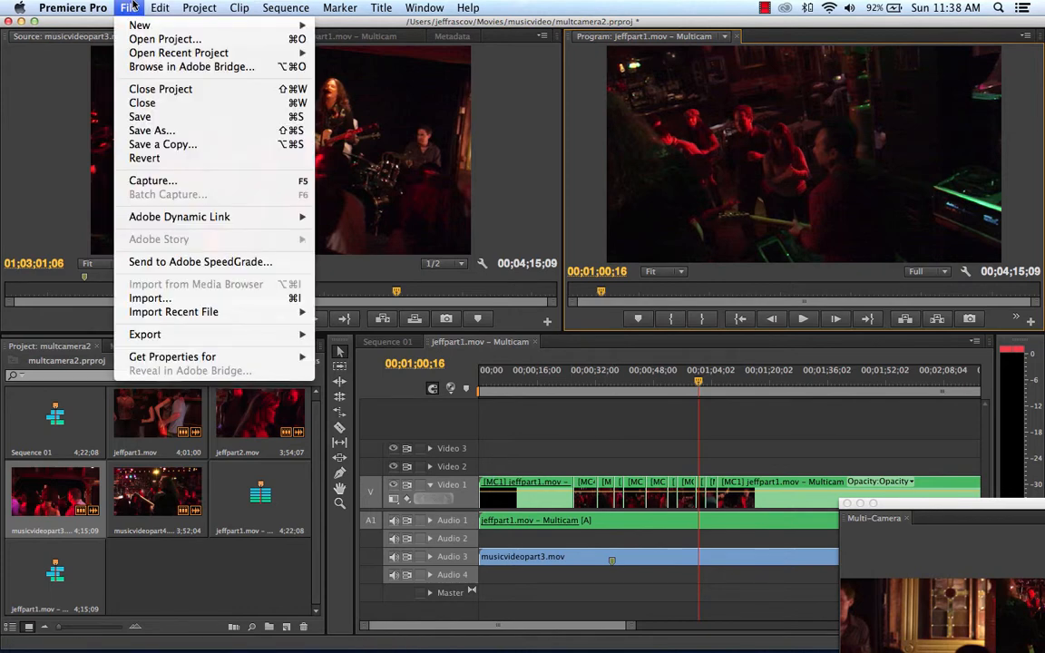
pyautogui.moveTo(120, 25)
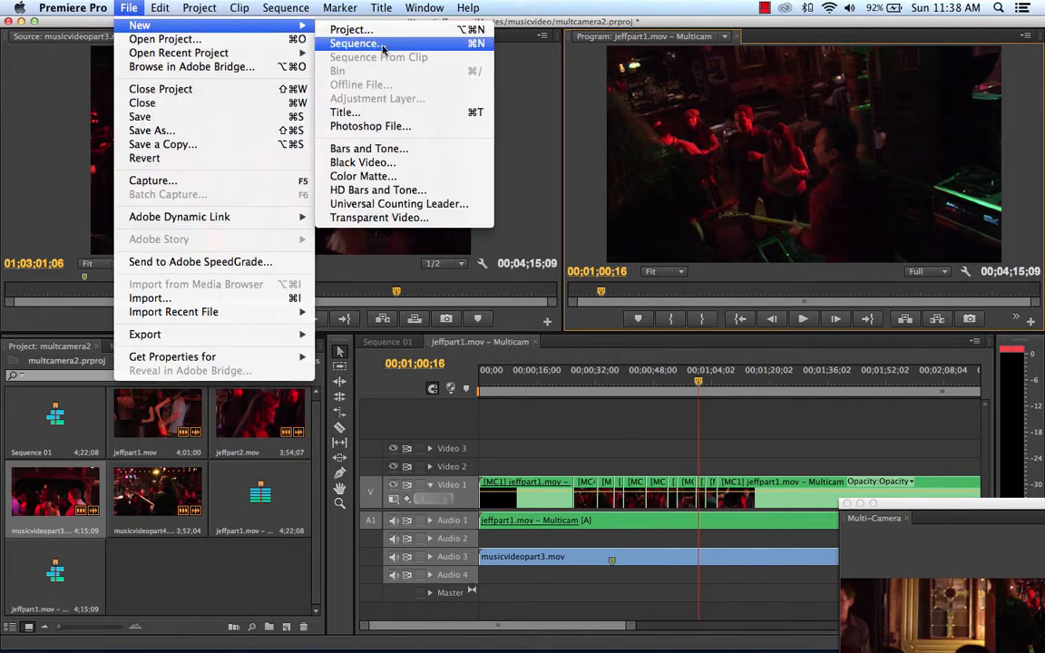
pyautogui.click(354, 30)
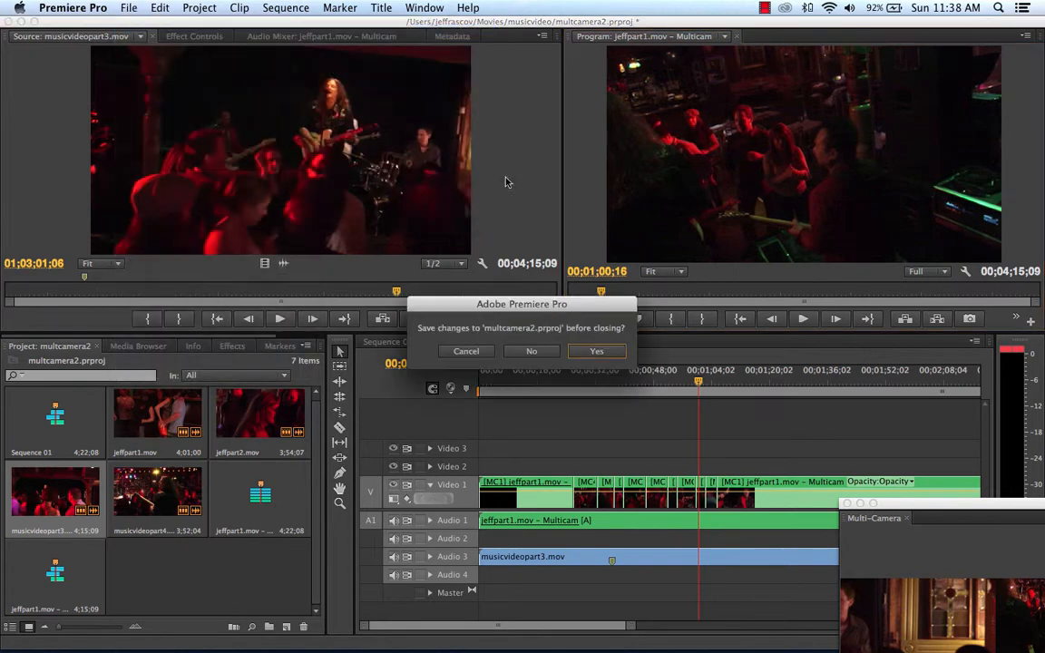
pyautogui.click(598, 352)
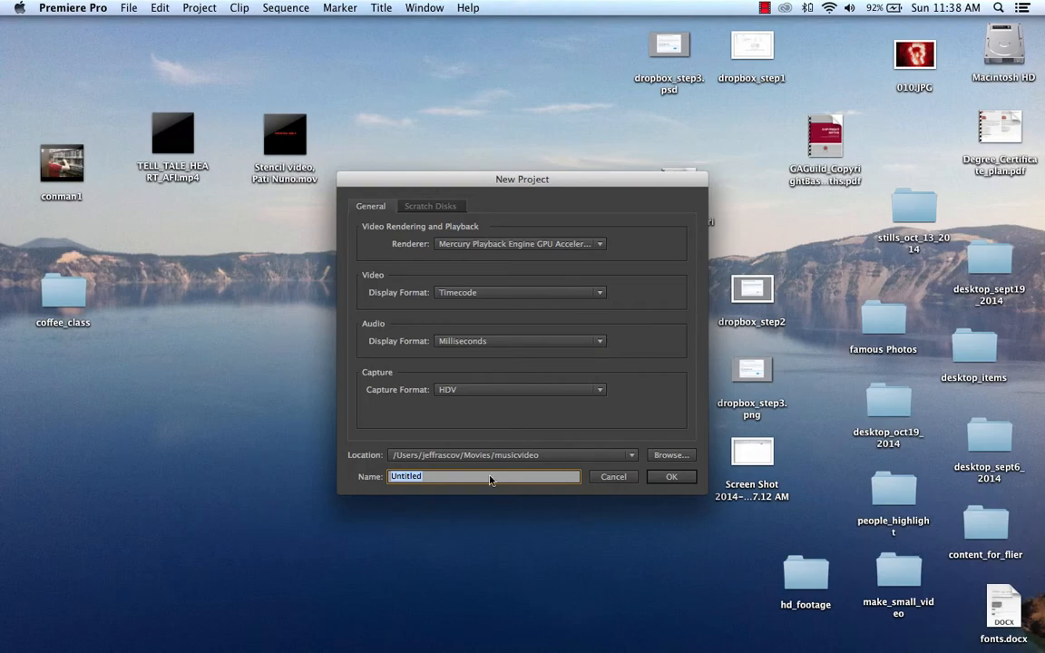
pyautogui.write('multiscamer3')
pyautogui.press('Return')
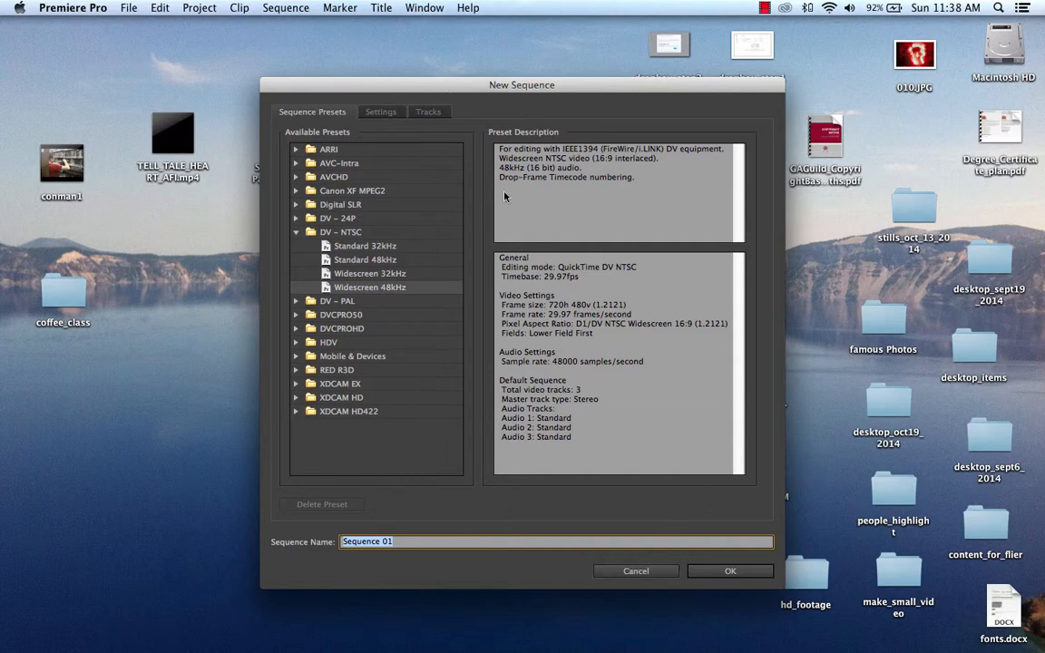
# Switch to QuickTime Player with the desktop clip conman1 and examine its format details in the Movie Inspector
pyautogui.moveTo(487, 88); pyautogui.dragTo(351, 63)
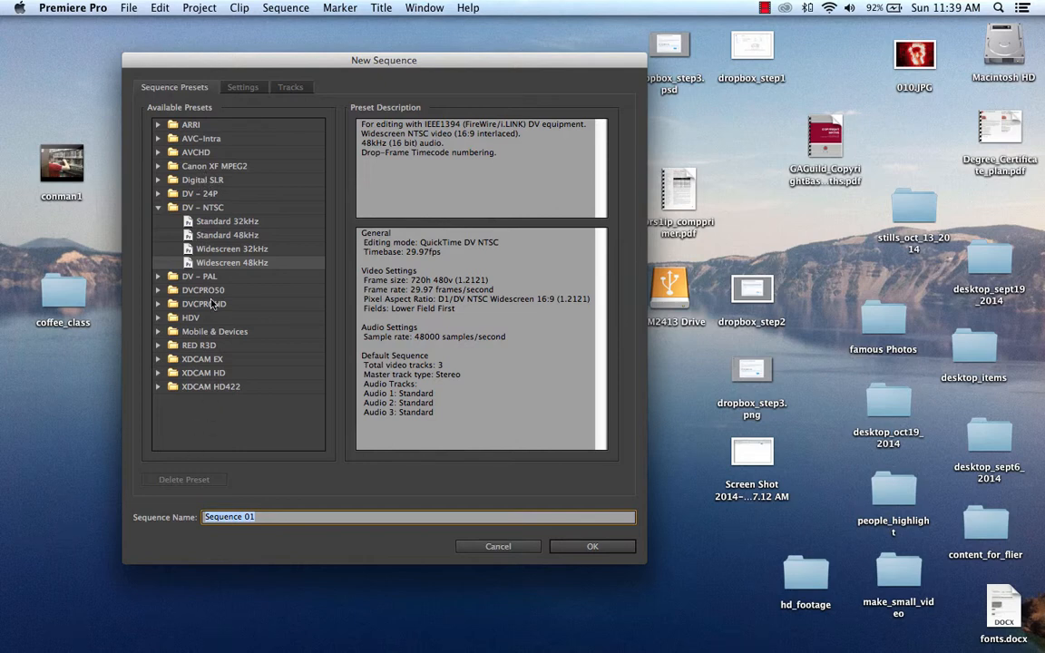
pyautogui.click(79, 175)
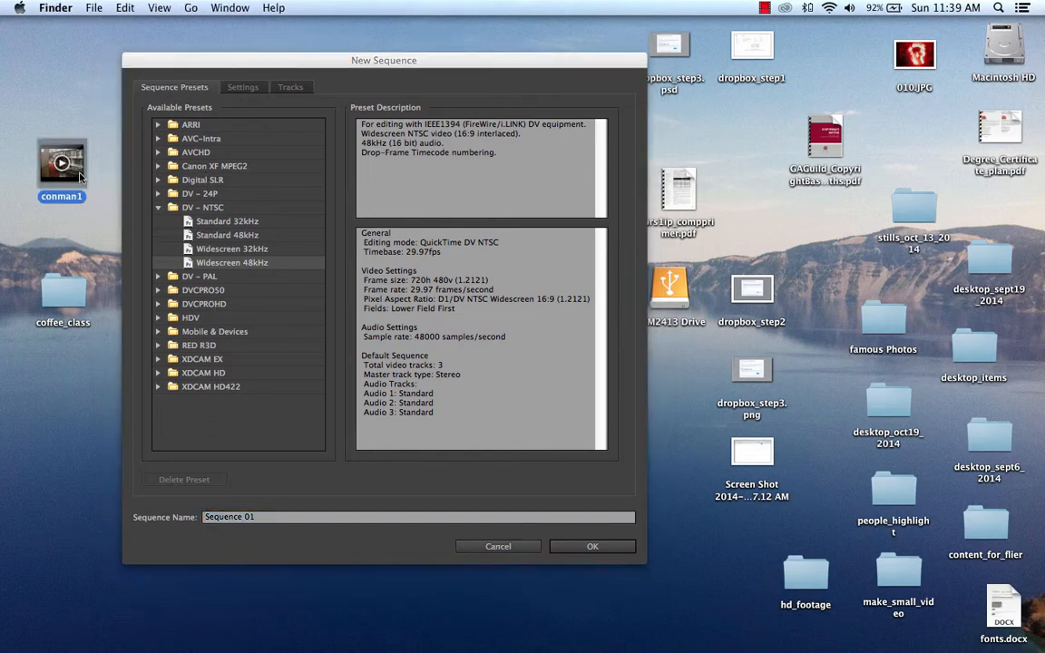
pyautogui.rightClick(79, 175)
pyautogui.moveTo(109, 193)
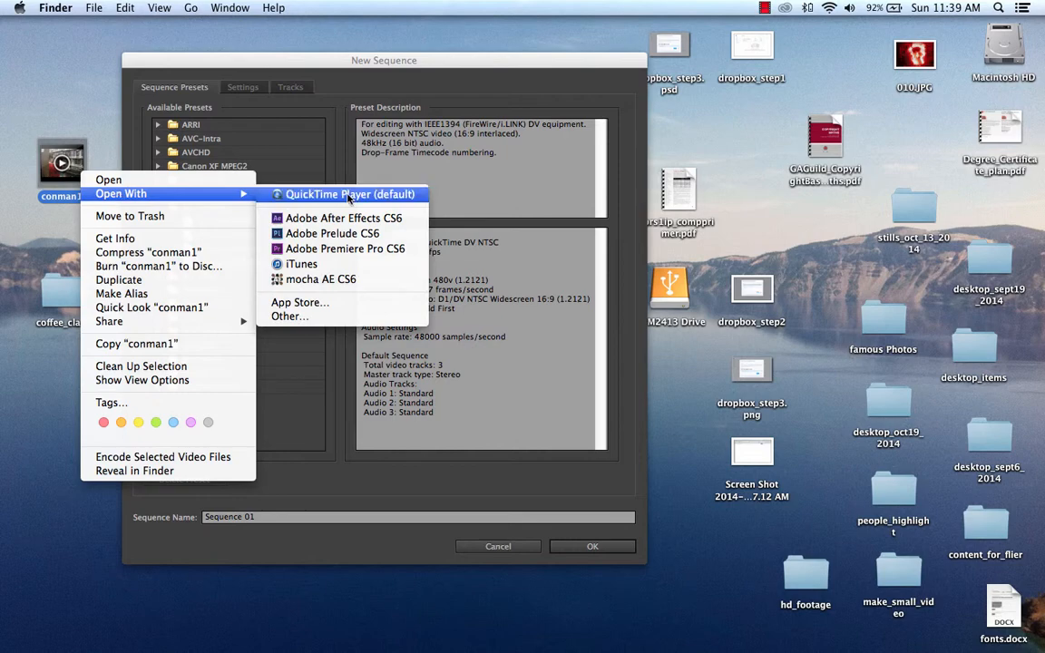
pyautogui.click(349, 195)
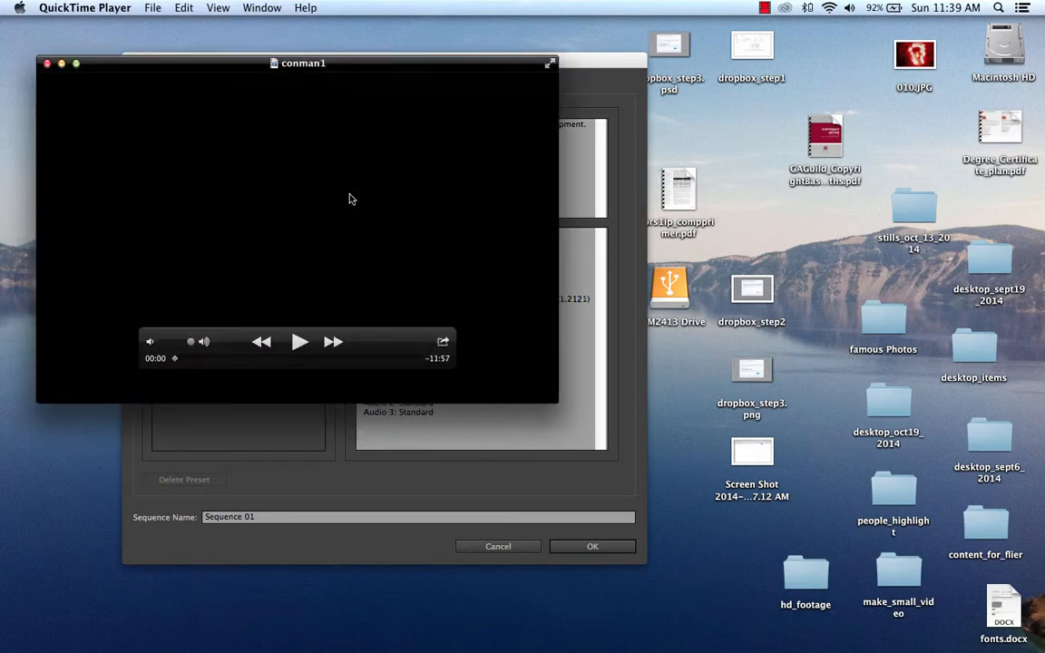
pyautogui.click(219, 8)
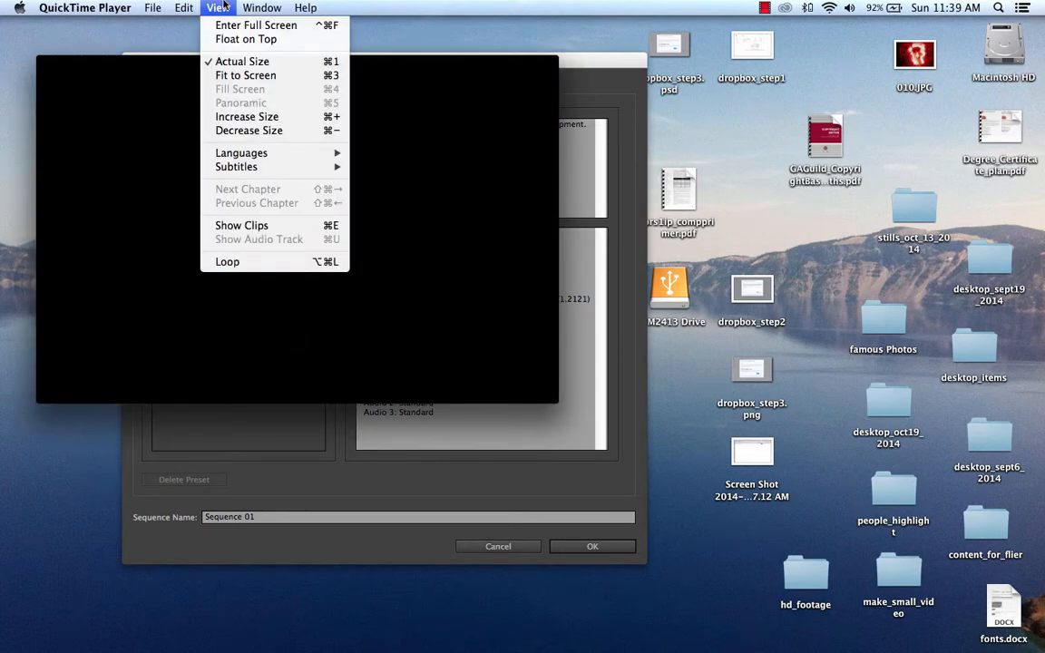
pyautogui.moveTo(249, 8)
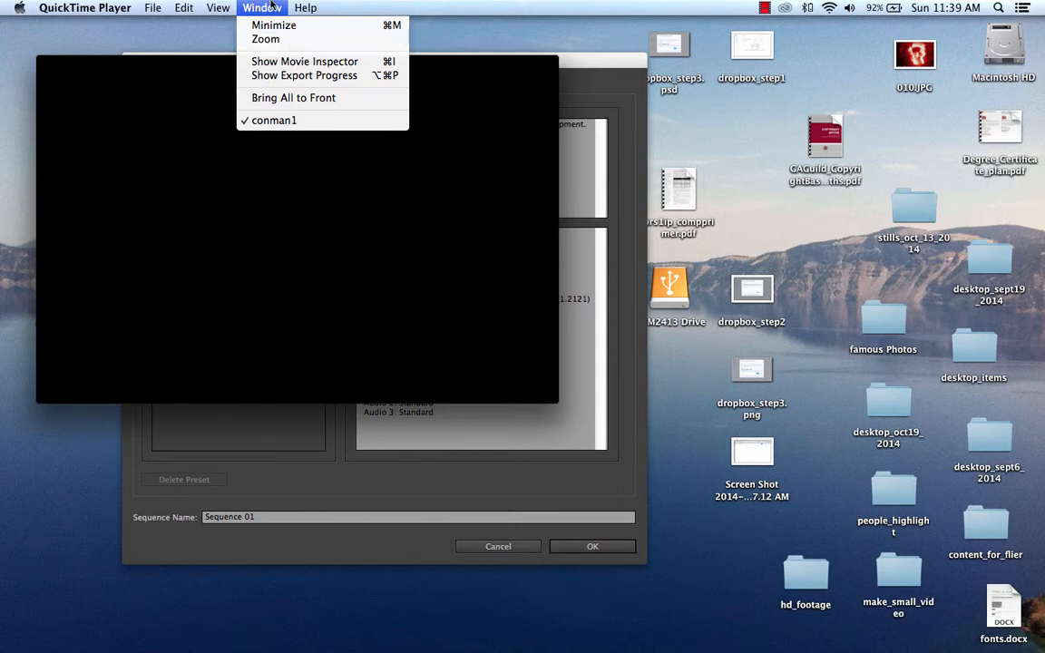
pyautogui.click(262, 62)
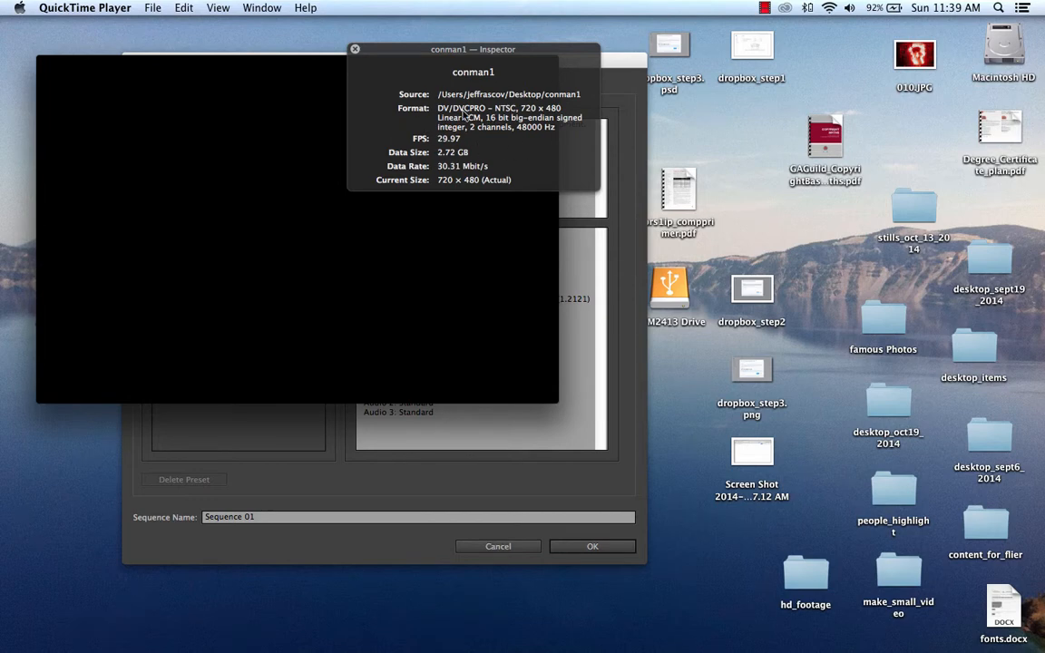
# Recheck the frame rate of conman1 in the Movie Inspector, and quit QuickTime Player
pyautogui.click(355, 51)
pyautogui.moveTo(264, 114)
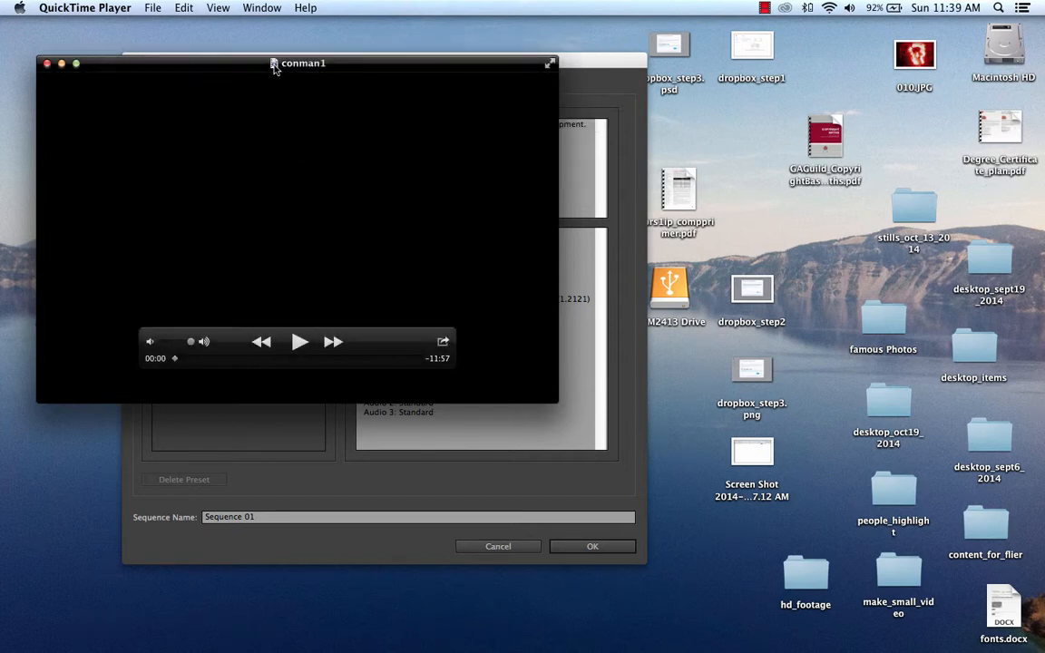
pyautogui.moveTo(271, 68)
pyautogui.mouseDown()
pyautogui.moveTo(305, 63)
pyautogui.moveTo(273, 58)
pyautogui.mouseUp()
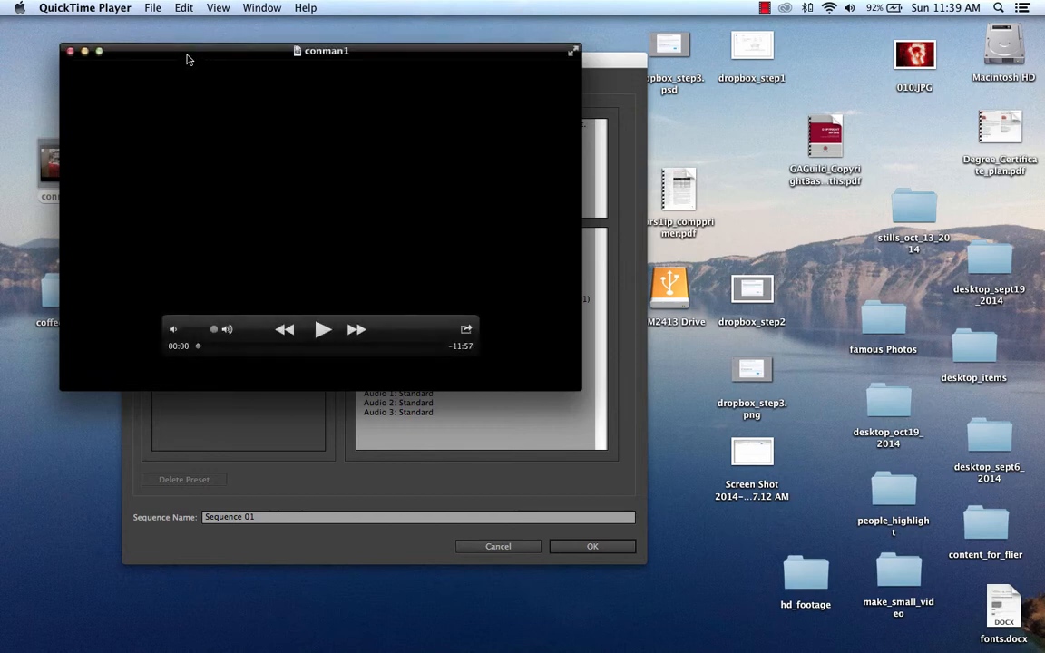
pyautogui.click(262, 7)
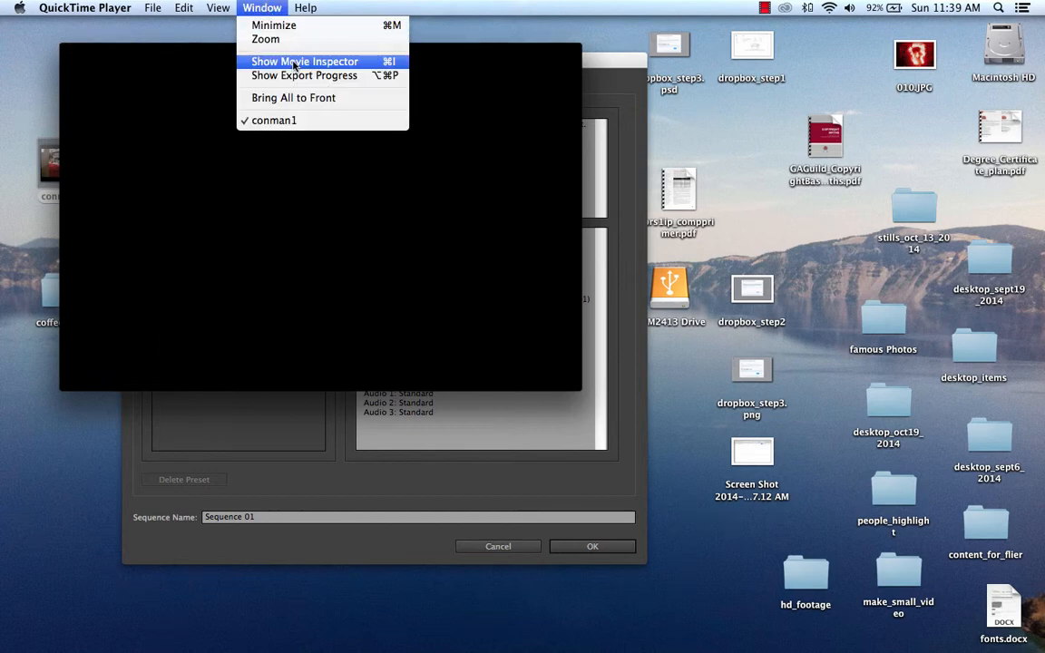
pyautogui.click(295, 66)
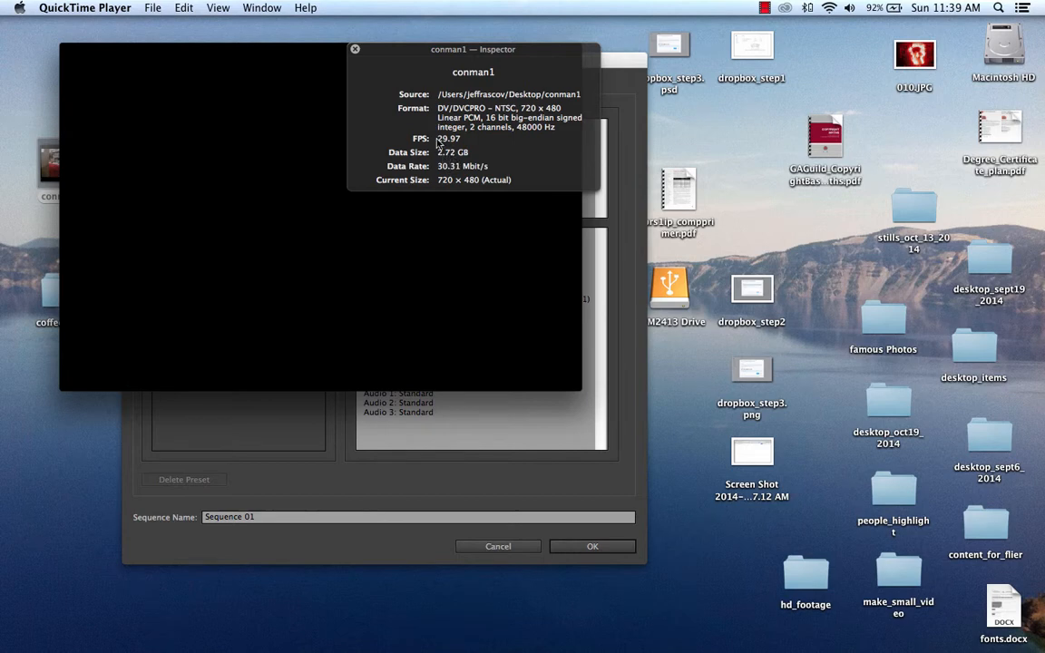
pyautogui.click(356, 50)
pyautogui.click(98, 7)
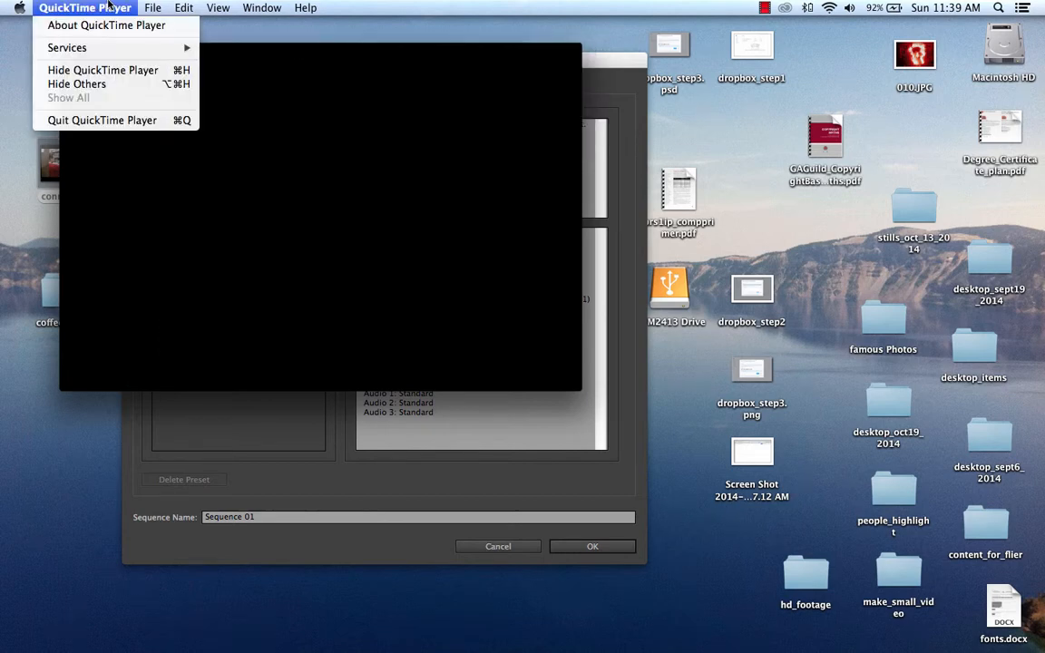
pyautogui.click(127, 120)
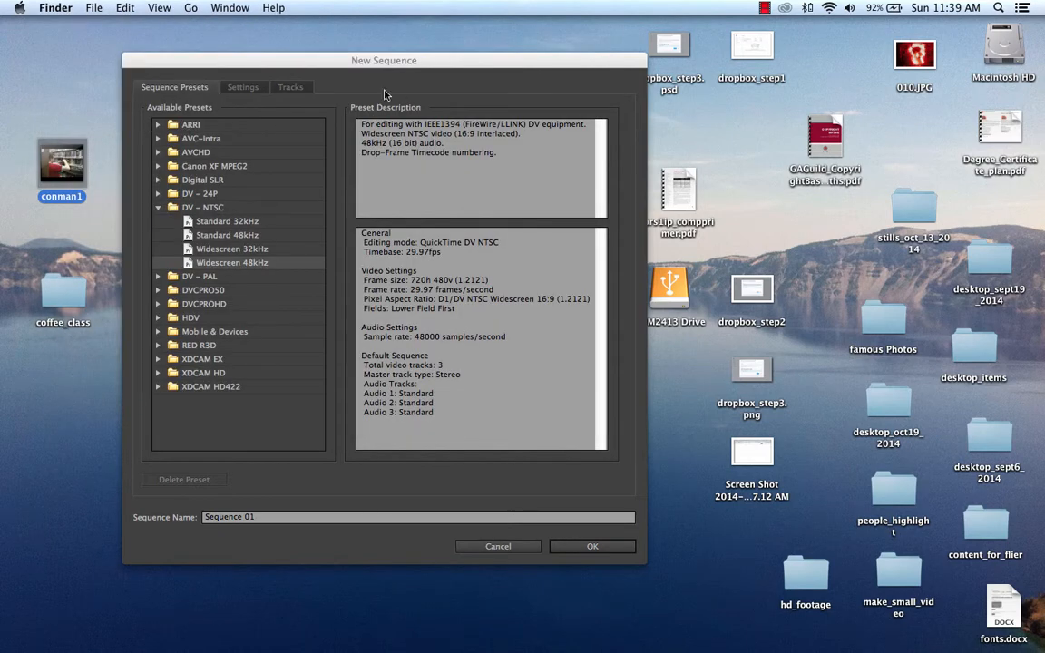
# Create Sequence 01 in Premiere Pro with the DV - NTSC Widescreen 48kHz preset
pyautogui.moveTo(382, 65); pyautogui.dragTo(354, 64)
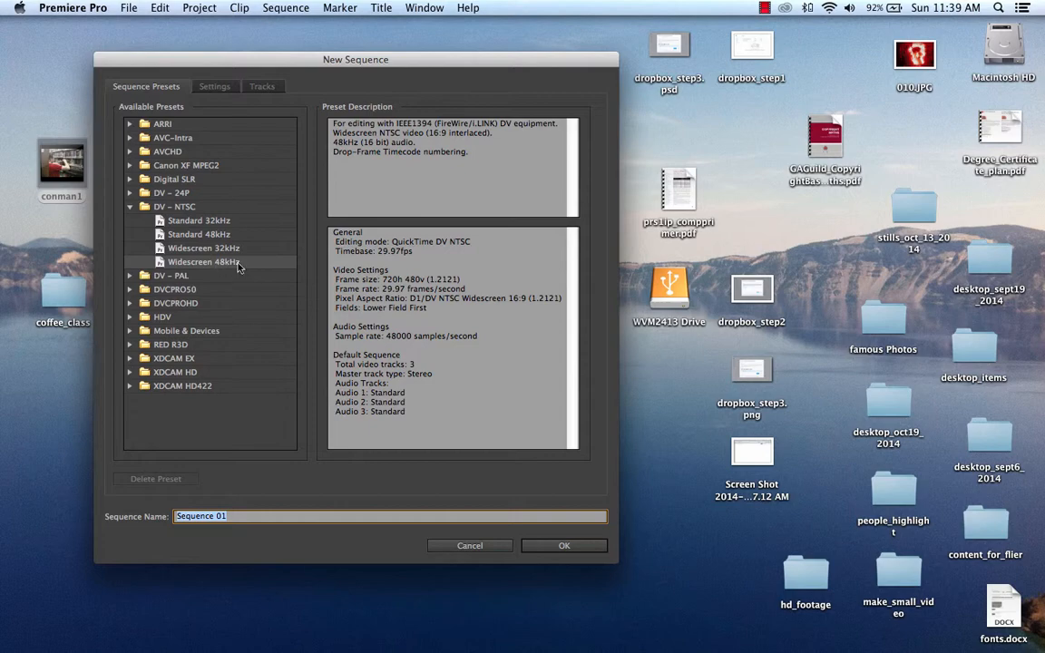
pyautogui.click(562, 545)
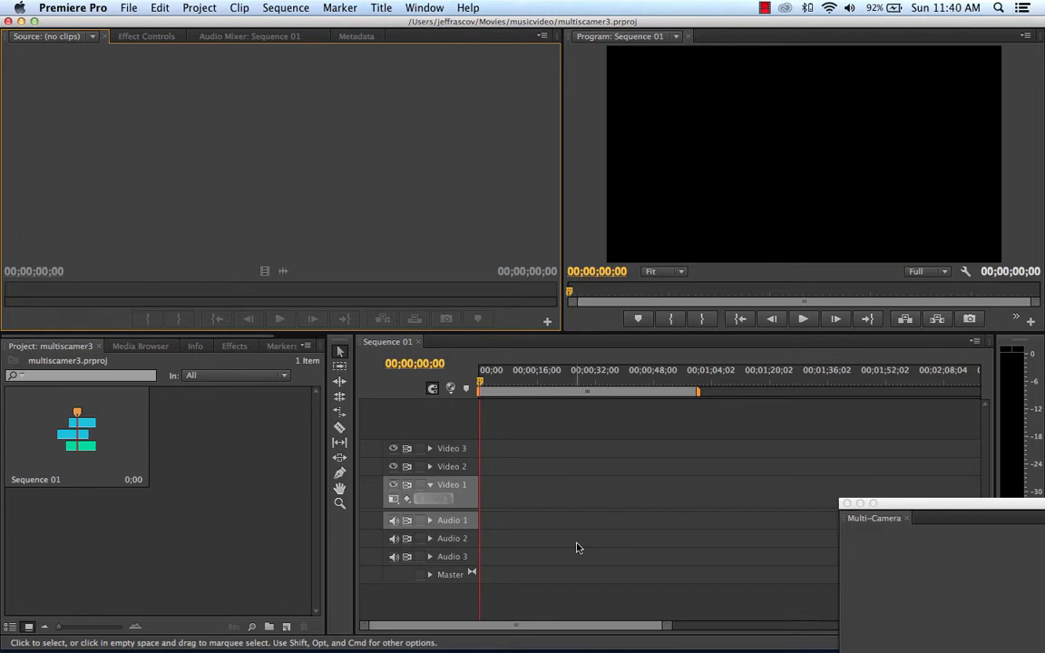
# Import the four clips jeffpart1.mov, jeffpart2.mov, musicvideopart3.mov and musicvideopart4.mov from the musicvideo folder
pyautogui.click(127, 8)
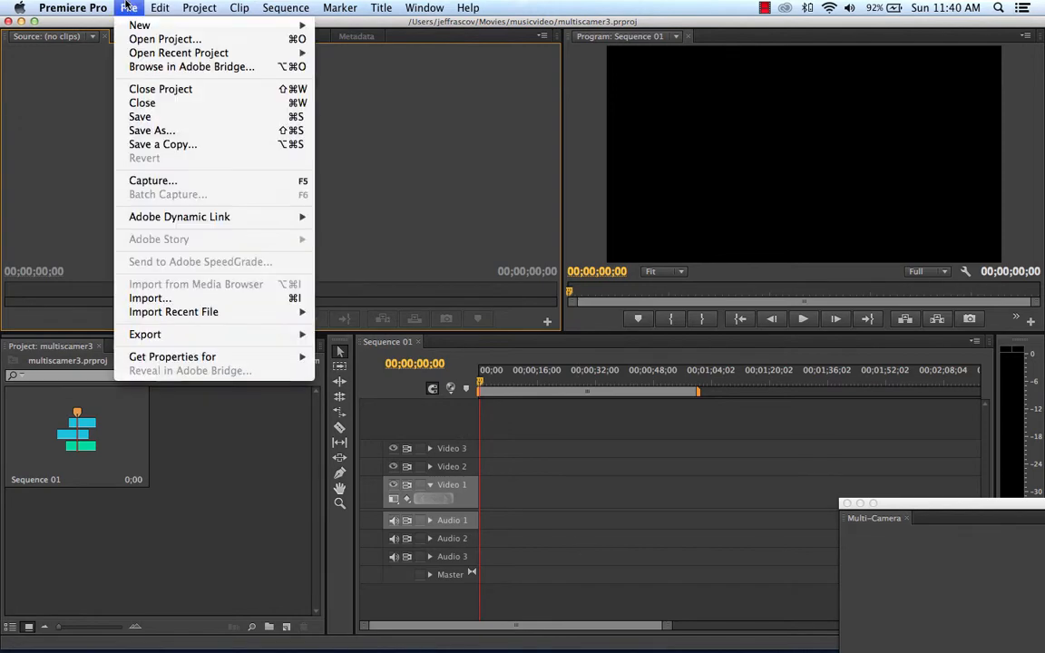
pyautogui.click(147, 297)
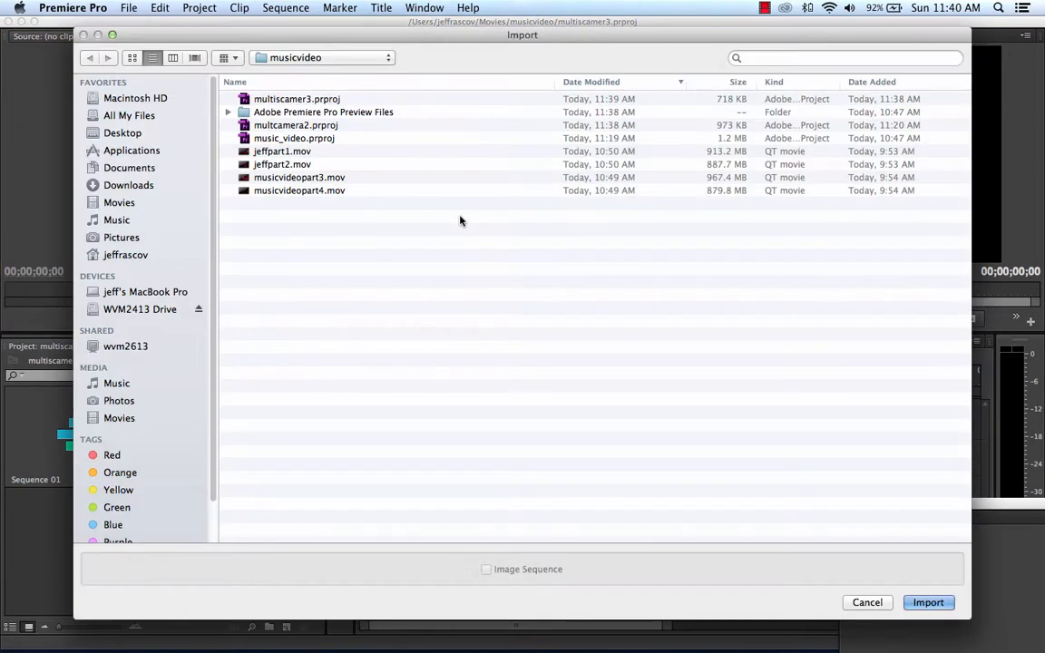
pyautogui.click(288, 151)
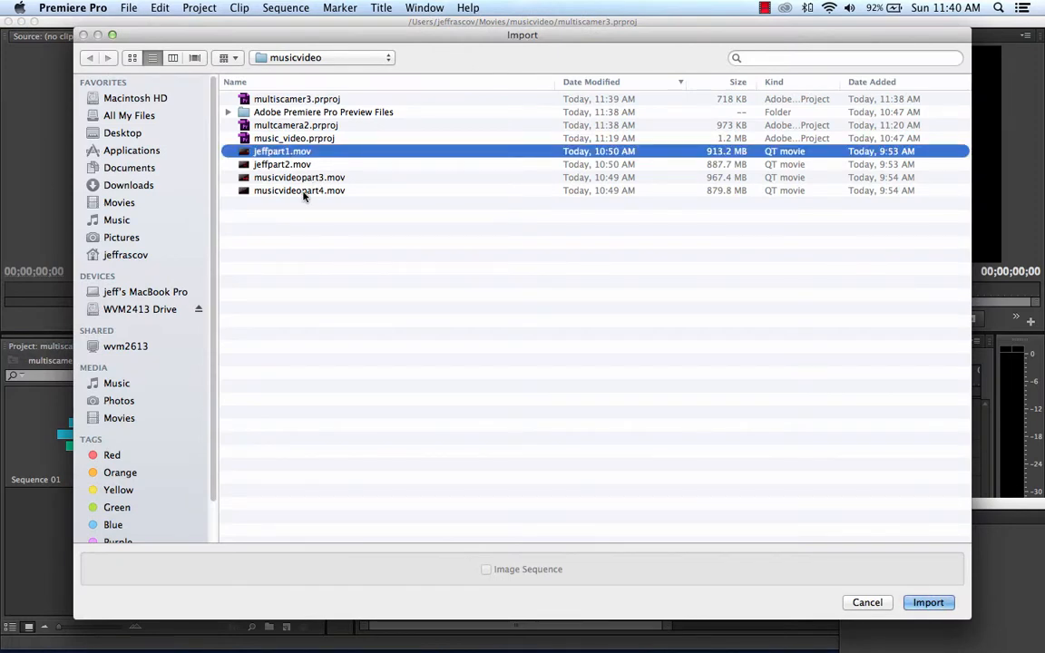
pyautogui.keyDown('shift'); pyautogui.click(304, 191); pyautogui.keyUp('shift')
pyautogui.click(925, 601)
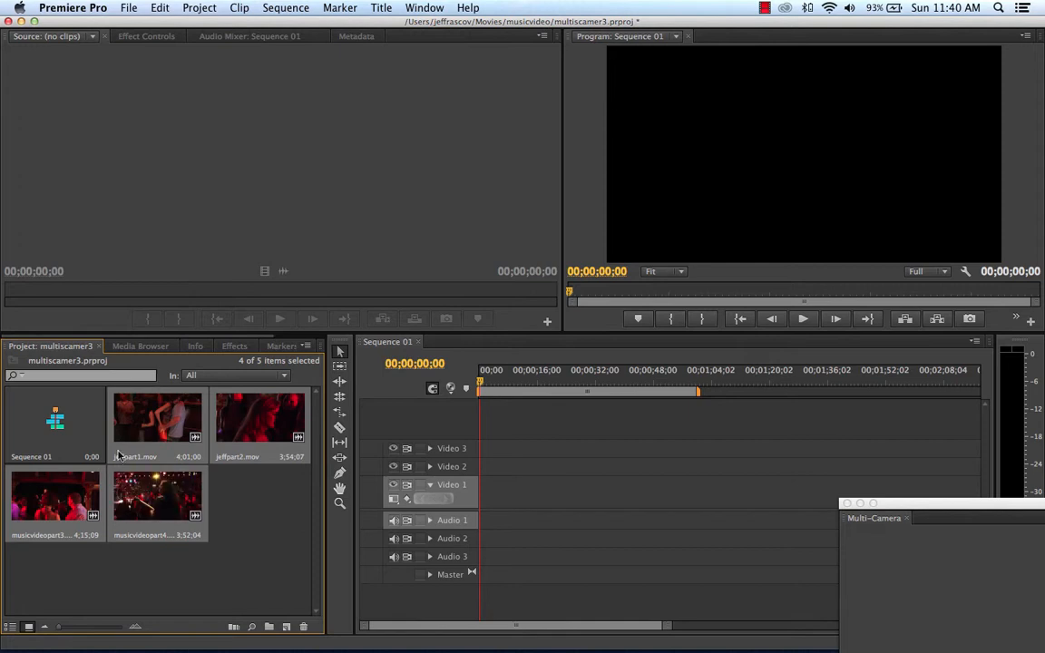
# Load jeffpart1.mov in the Source Monitor, cue it to 01;00;19;10, and review the available marker commands and monitor buttons
pyautogui.doubleClick(148, 426)
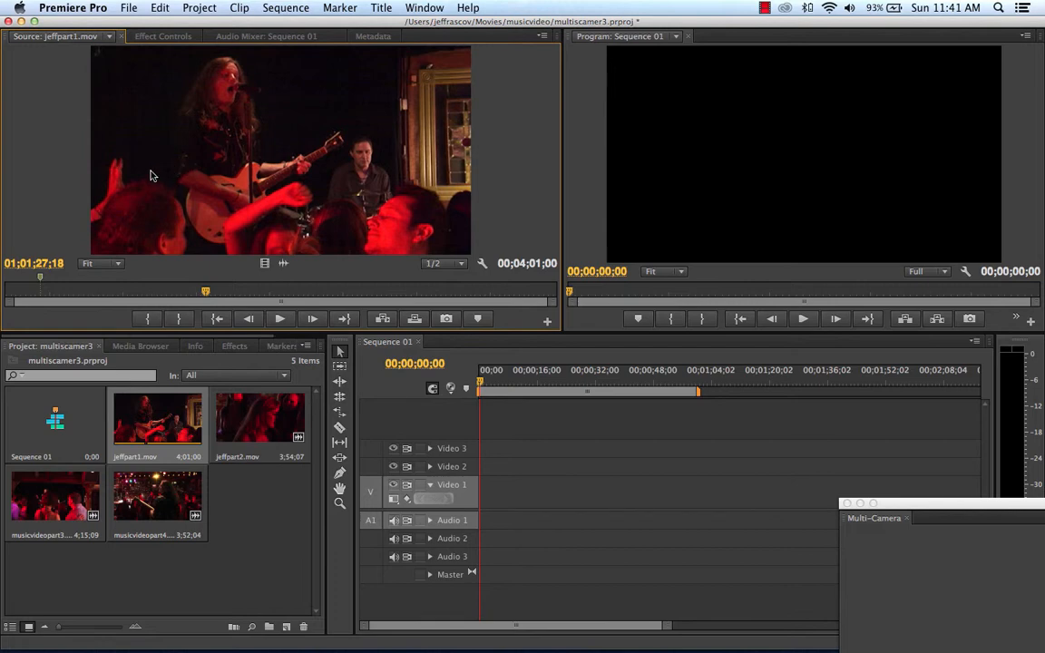
pyautogui.moveTo(205, 291); pyautogui.dragTo(49, 291)
pyautogui.click(340, 7)
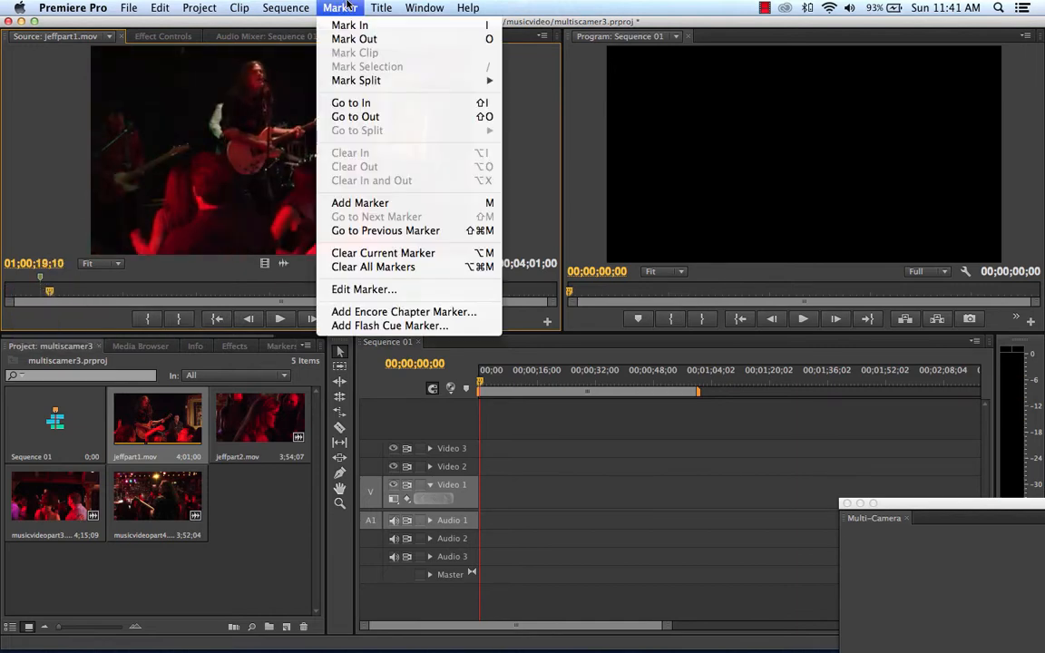
pyautogui.click(375, 205)
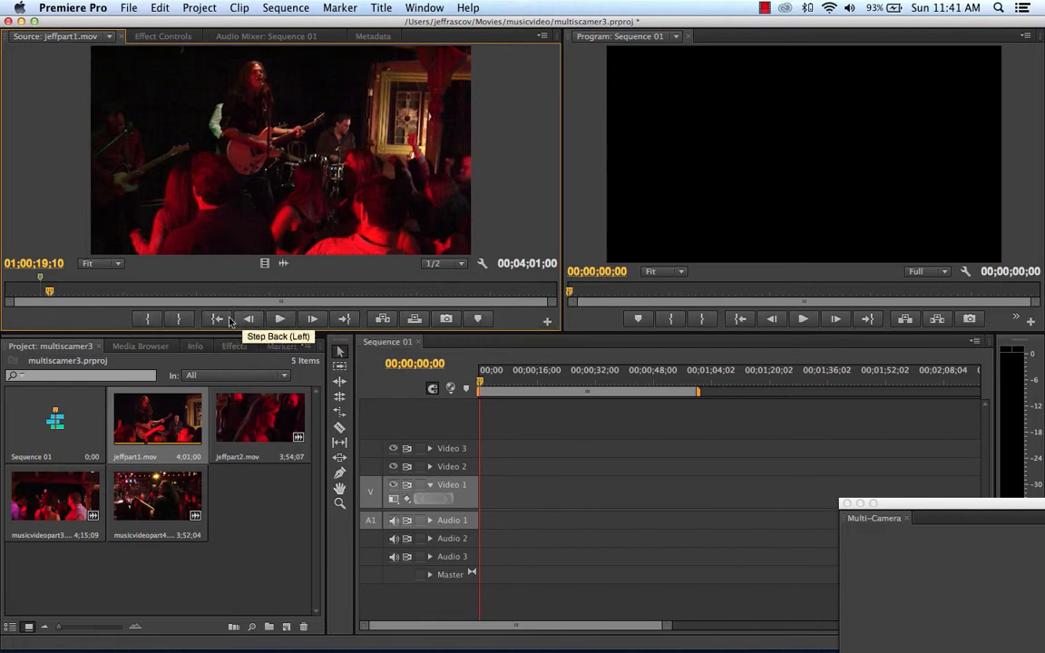
pyautogui.click(548, 322)
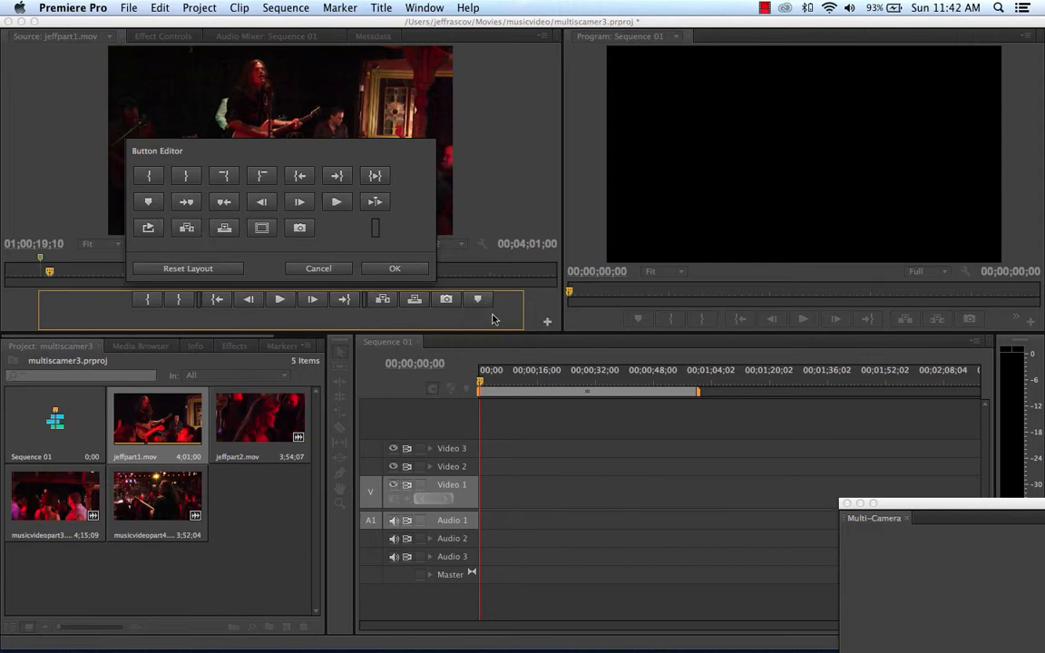
pyautogui.click(395, 269)
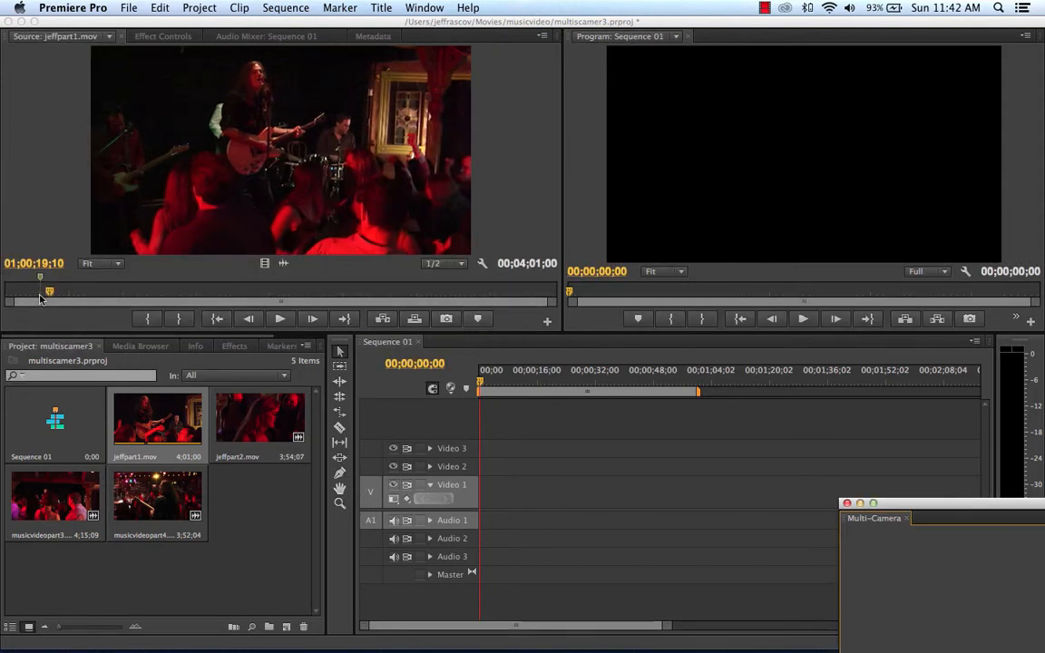
# Play jeffpart1.mov from about 01;00;09;06 and stop at its existing marker to check the sync point
pyautogui.moveTo(52, 293); pyautogui.dragTo(28, 291)
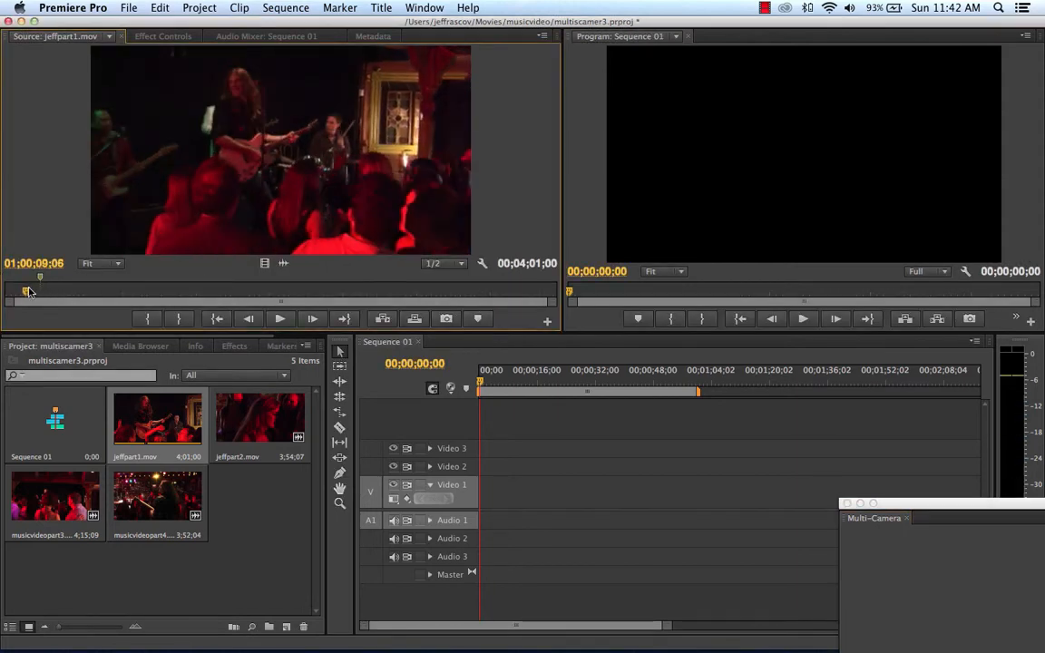
pyautogui.click(279, 319)
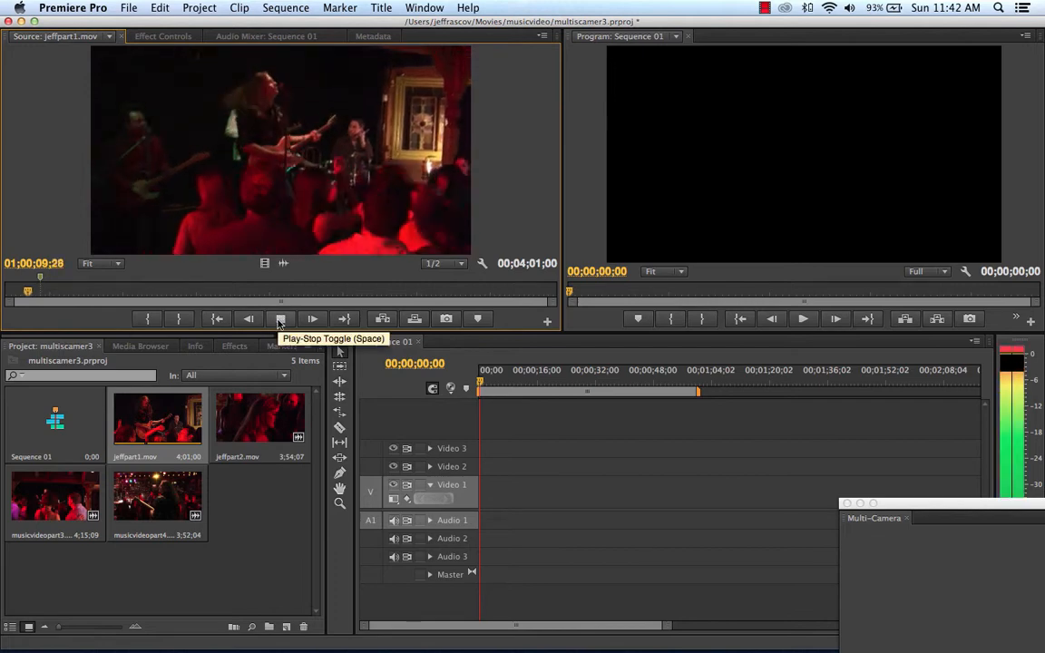
pyautogui.press('XF86AudioRaiseVolume')
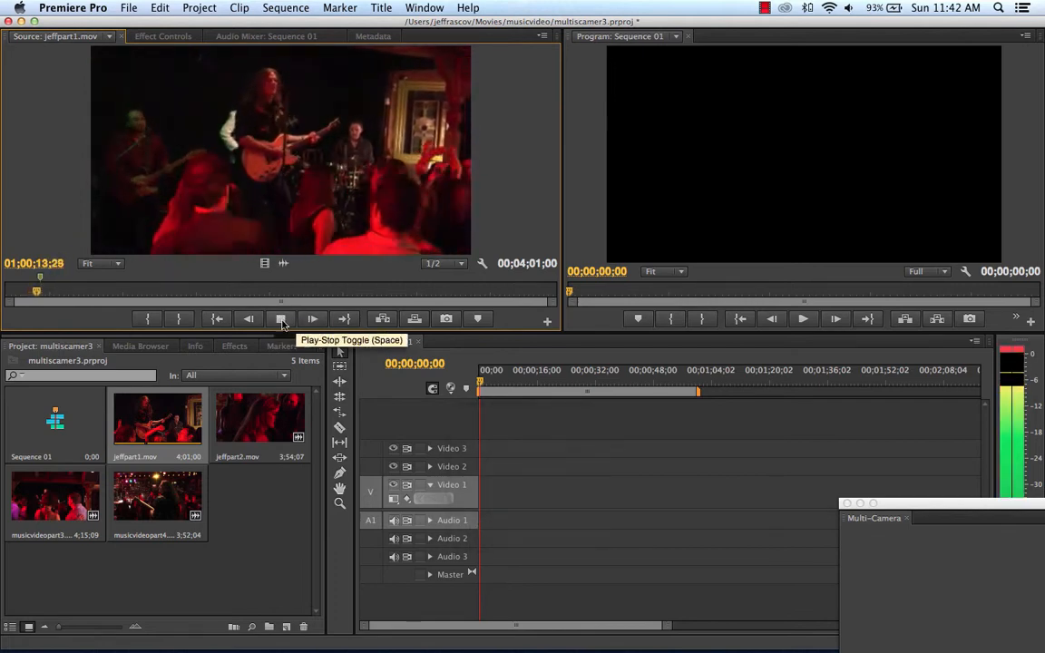
pyautogui.click(281, 321)
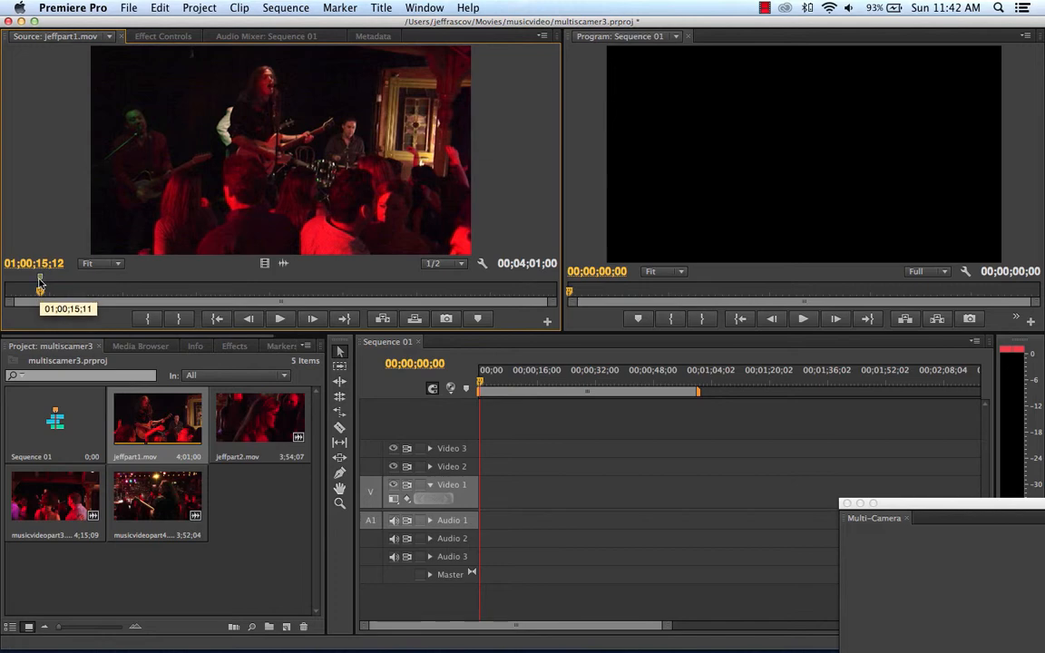
# Load jeffpart2.mov in the Source Monitor and play it from 01;00;13;07 past its marker to check the sync point
pyautogui.doubleClick(264, 419)
pyautogui.click(292, 291)
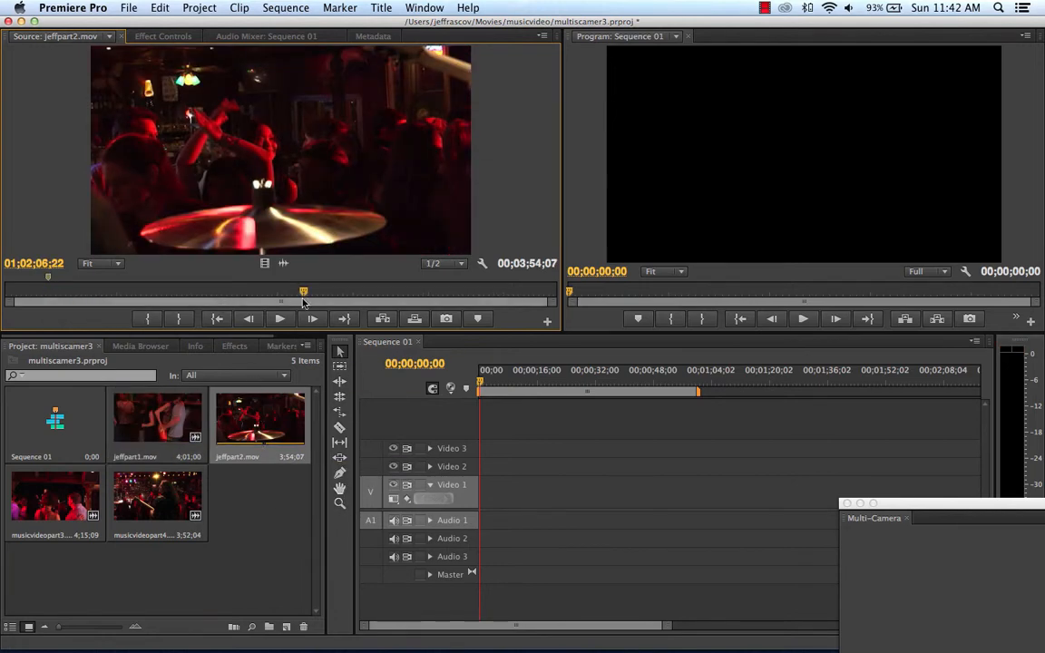
pyautogui.moveTo(303, 292); pyautogui.dragTo(36, 293)
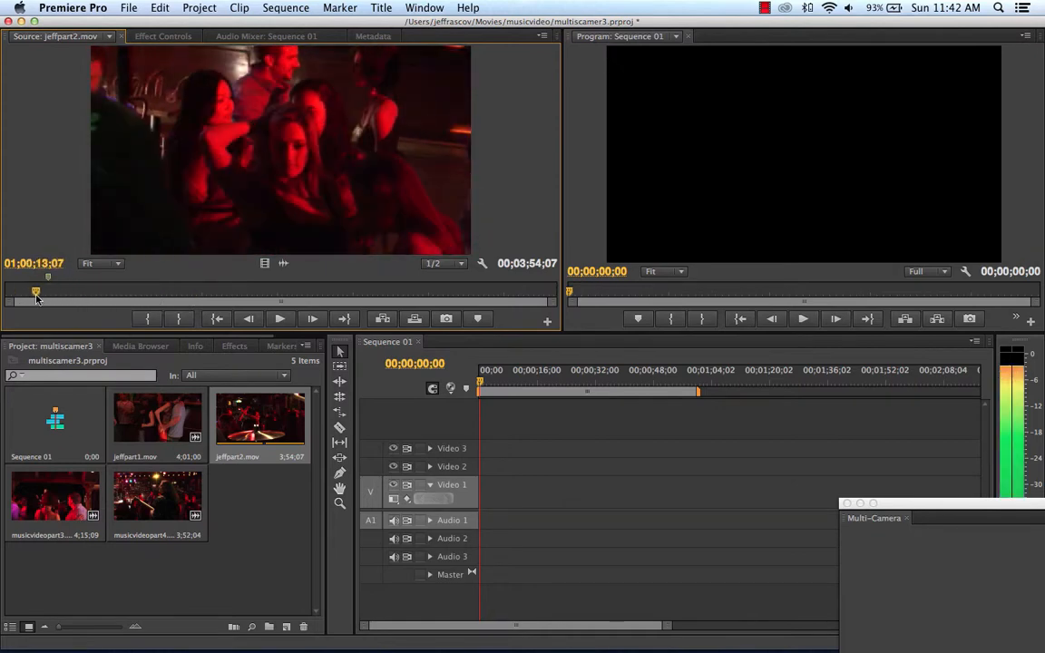
pyautogui.click(281, 319)
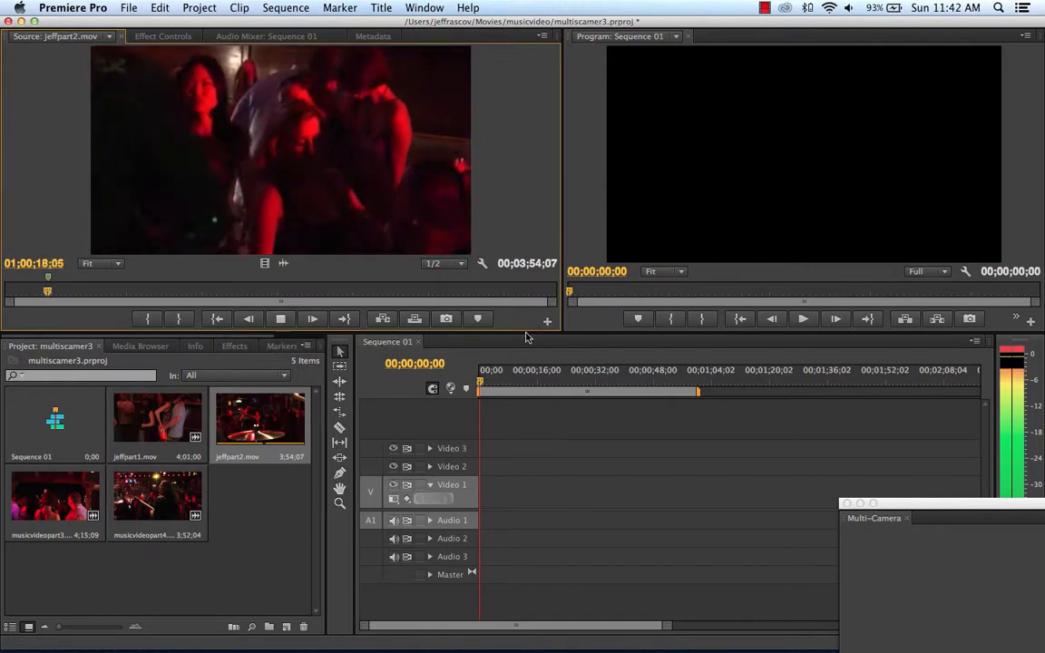
pyautogui.click(281, 319)
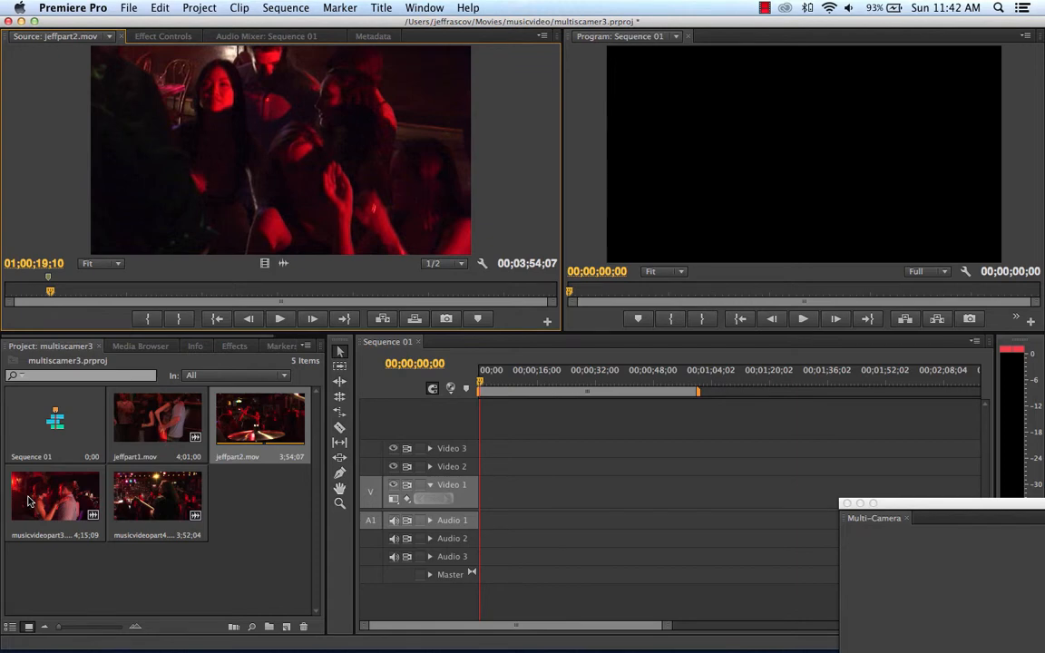
pyautogui.click(252, 530)
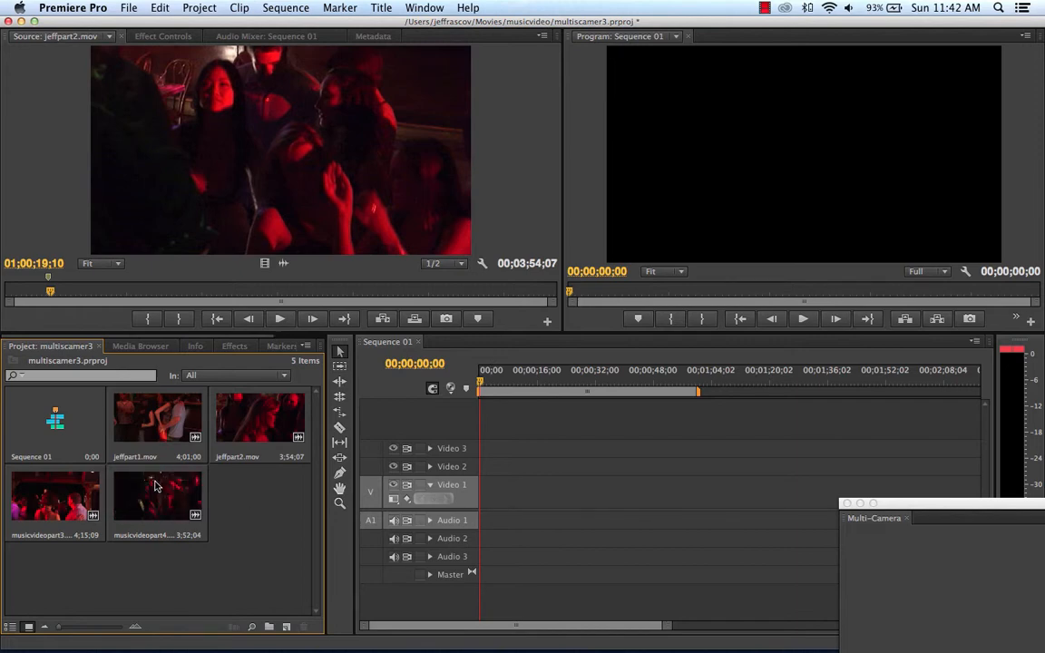
# Play short stretches of jeffpart2.mov in the Source Monitor to listen to its audio
pyautogui.click(152, 428)
pyautogui.click(283, 320)
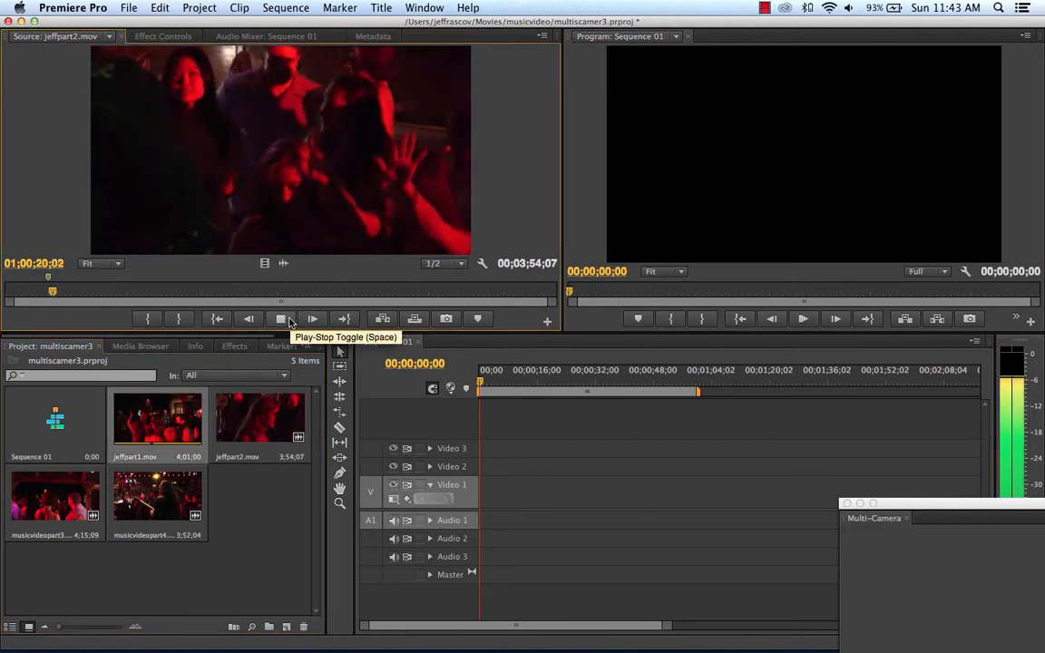
pyautogui.click(288, 322)
pyautogui.click(253, 370)
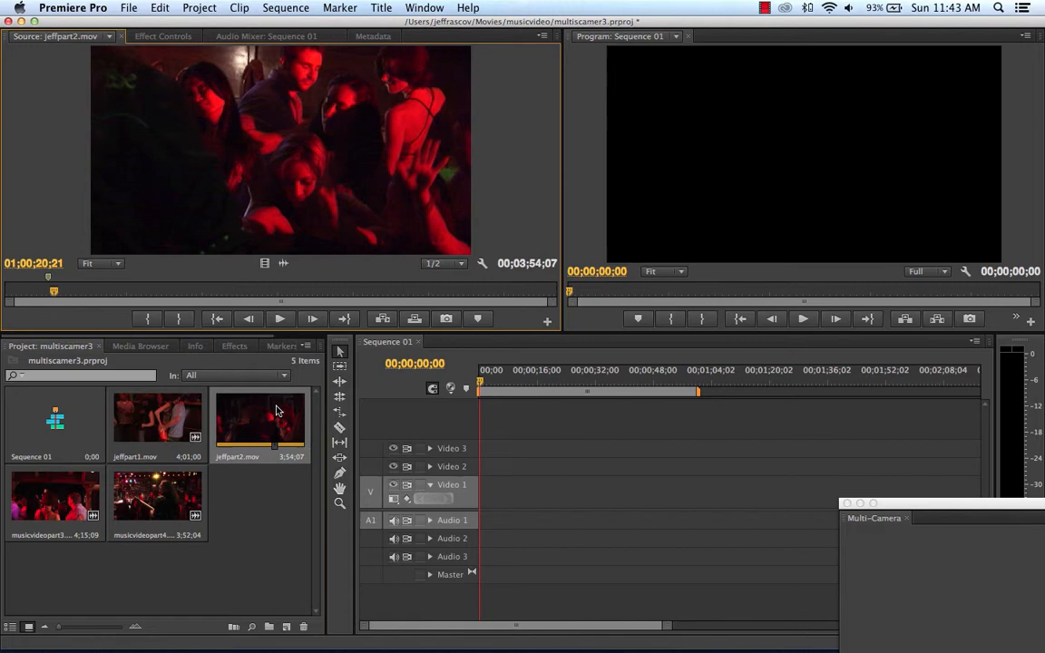
pyautogui.click(280, 321)
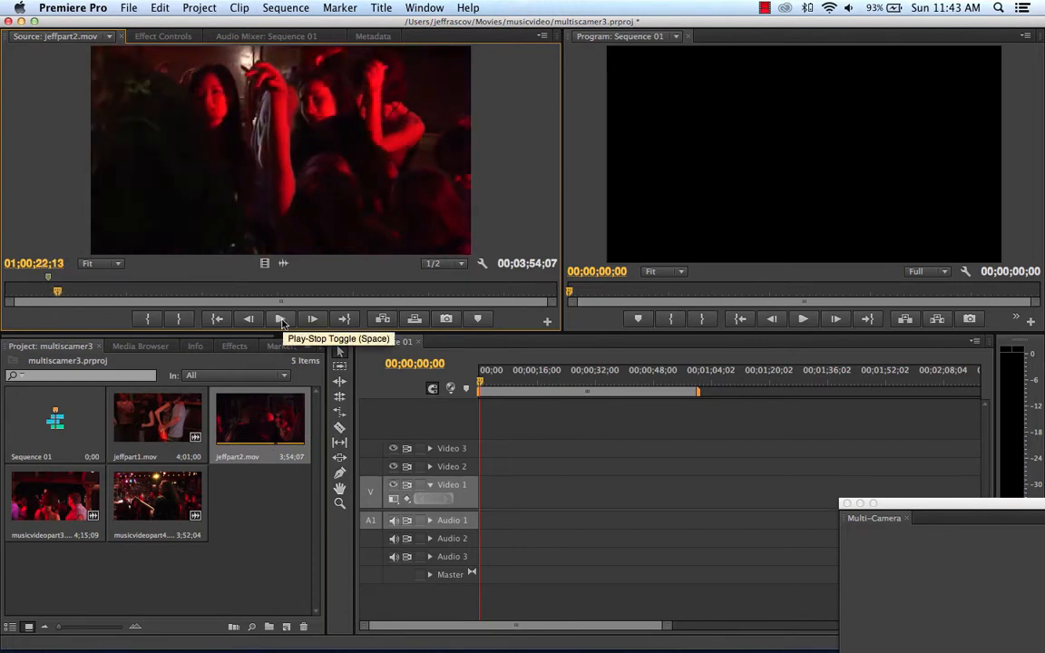
# Load musicvideopart4.mov and musicvideopart3.mov in the Source Monitor and briefly play each one to compare their audio
pyautogui.click(156, 492)
pyautogui.click(285, 319)
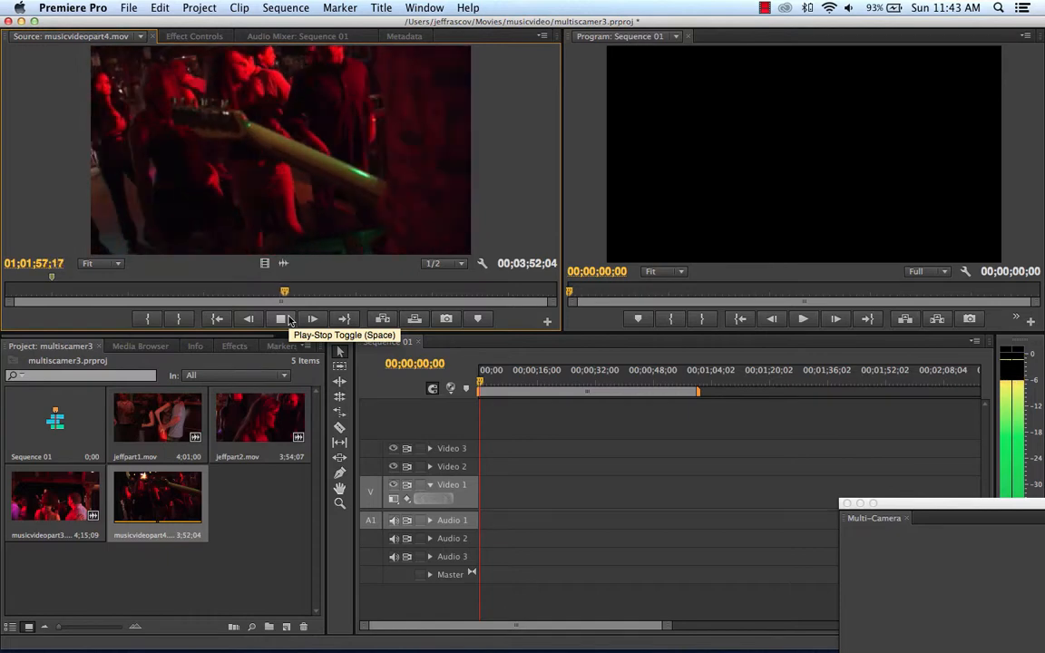
pyautogui.click(289, 320)
pyautogui.doubleClick(55, 495)
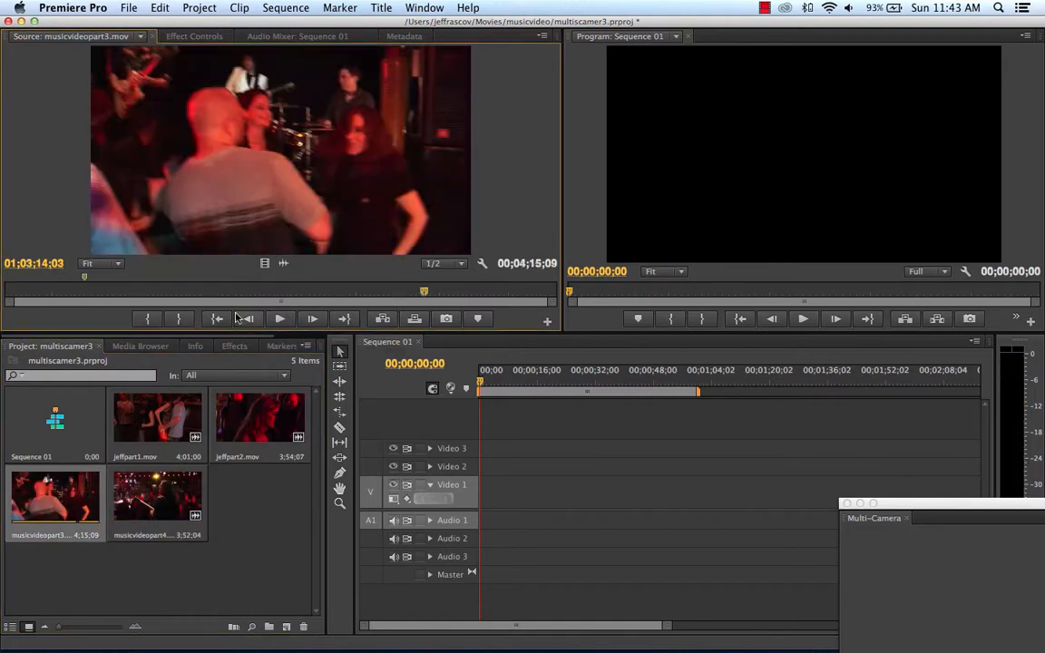
pyautogui.click(280, 320)
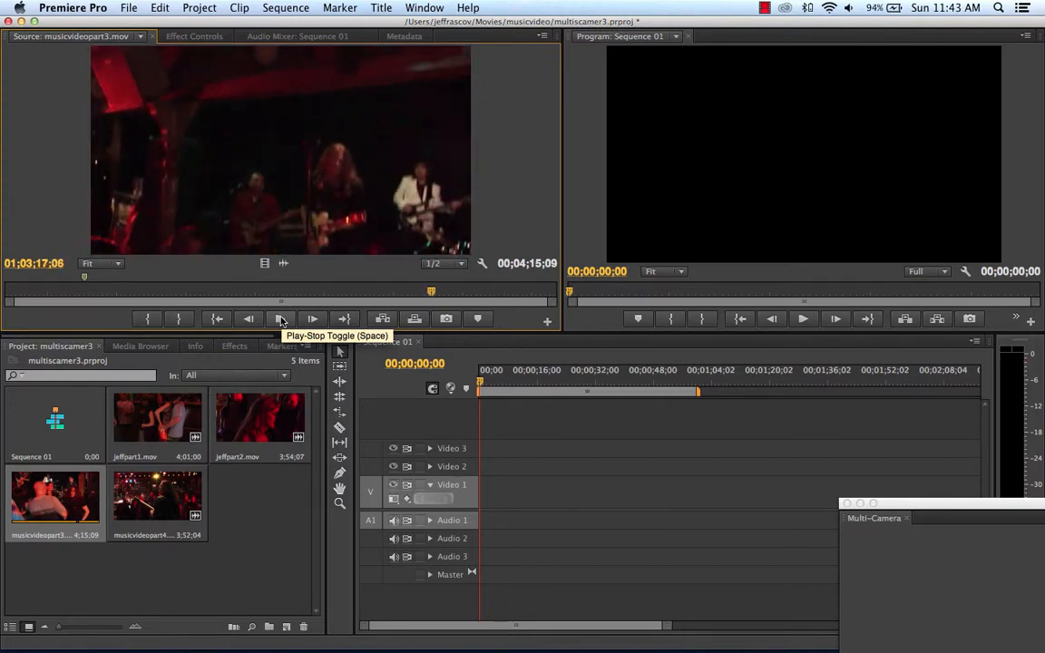
pyautogui.click(281, 319)
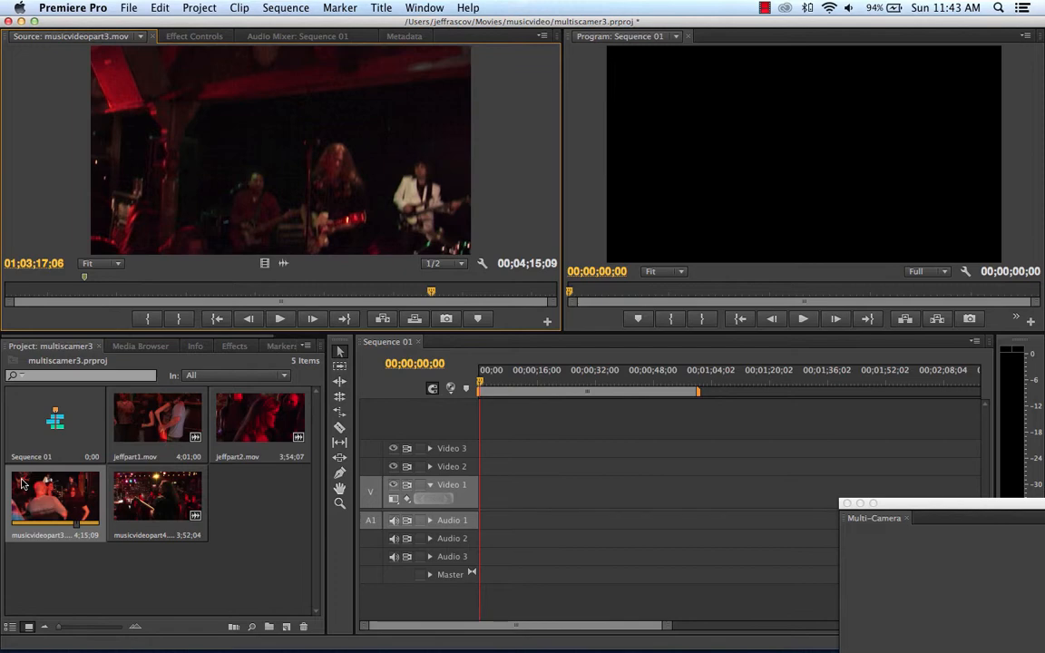
# Silence the audio of jeffpart1.mov by strongly lowering its Set Gain value in Audio Gain
pyautogui.click(161, 413)
pyautogui.rightClick(160, 415)
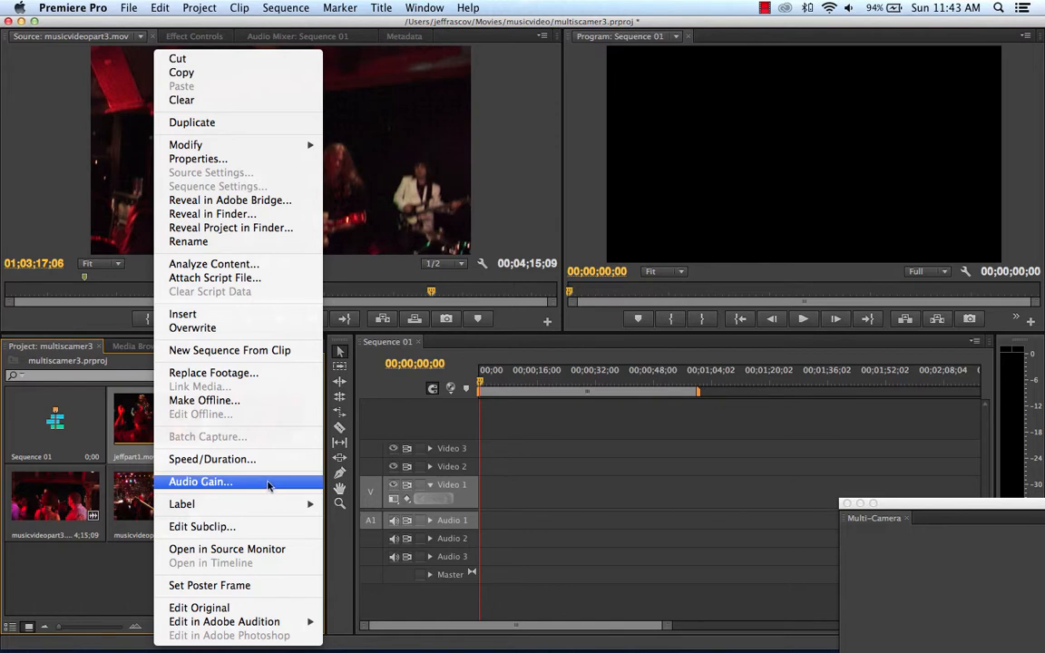
pyautogui.click(268, 486)
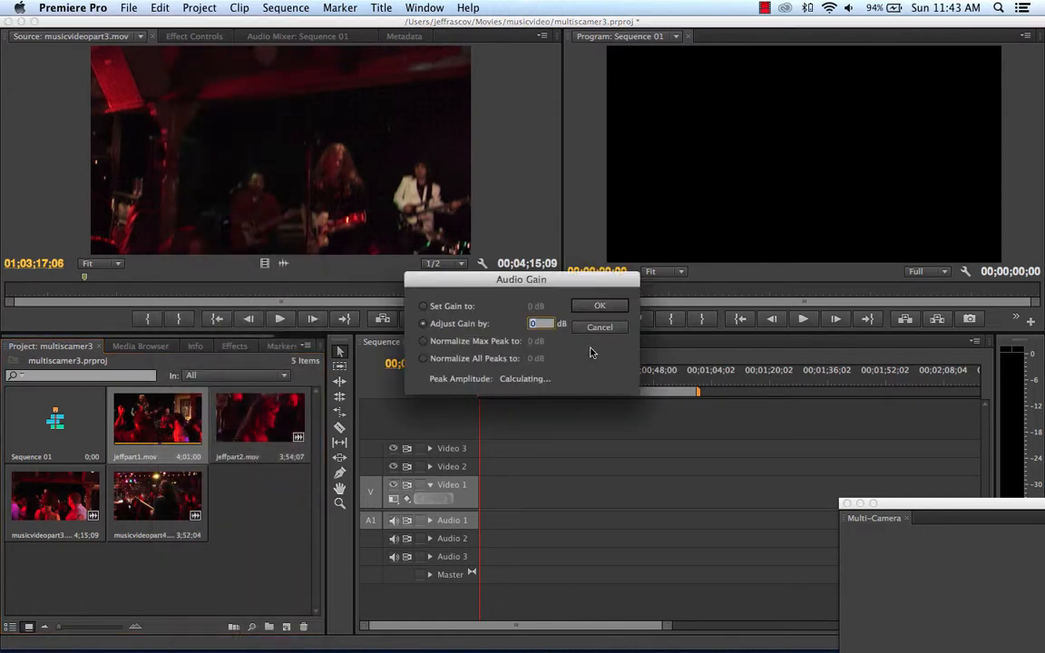
pyautogui.click(463, 309)
pyautogui.moveTo(536, 308); pyautogui.dragTo(390, 288)
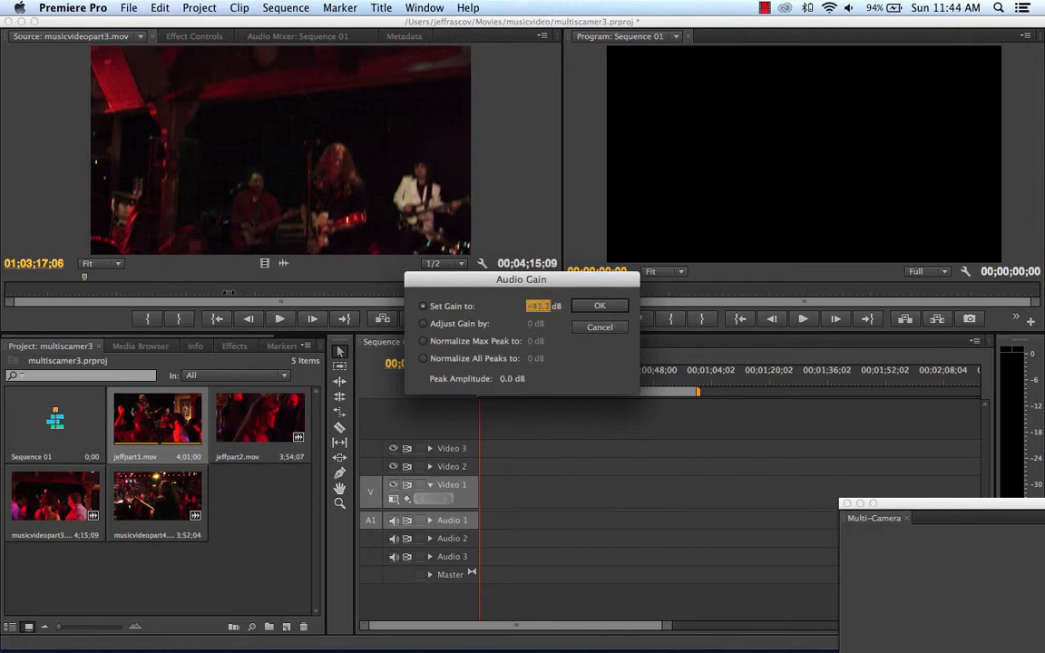
pyautogui.moveTo(229, 292); pyautogui.dragTo(227, 305)
pyautogui.moveTo(539, 307); pyautogui.dragTo(250, 318)
pyautogui.moveTo(542, 311); pyautogui.dragTo(426, 299)
pyautogui.click(600, 307)
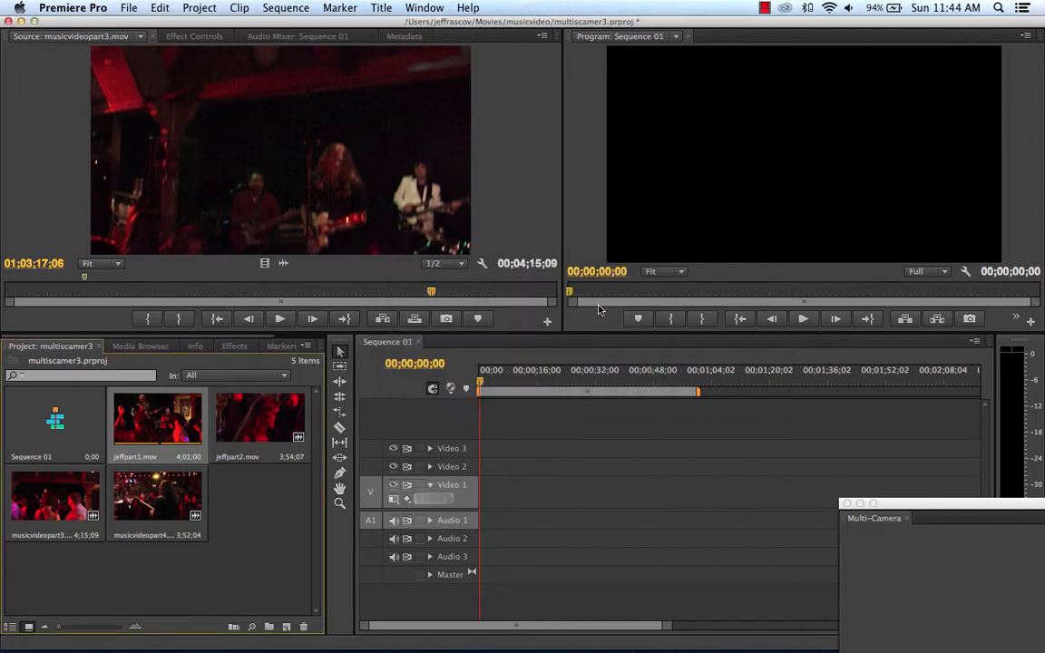
# Silence the audio of jeffpart2.mov by strongly lowering its Set Gain value in Audio Gain
pyautogui.click(265, 413)
pyautogui.rightClick(263, 410)
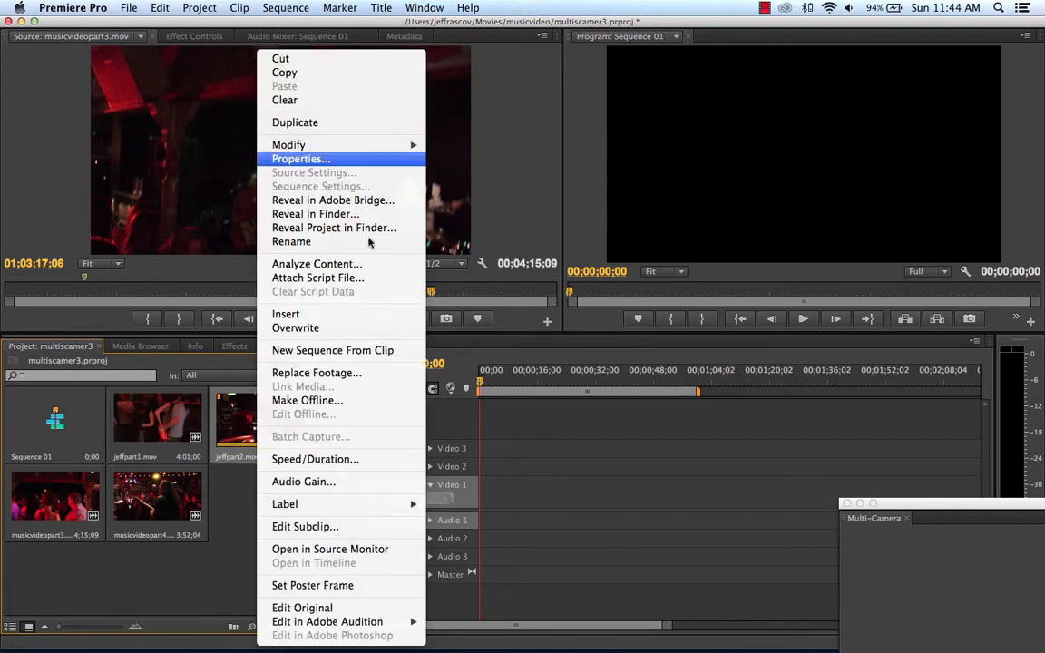
pyautogui.click(366, 488)
pyautogui.rightClick(260, 410)
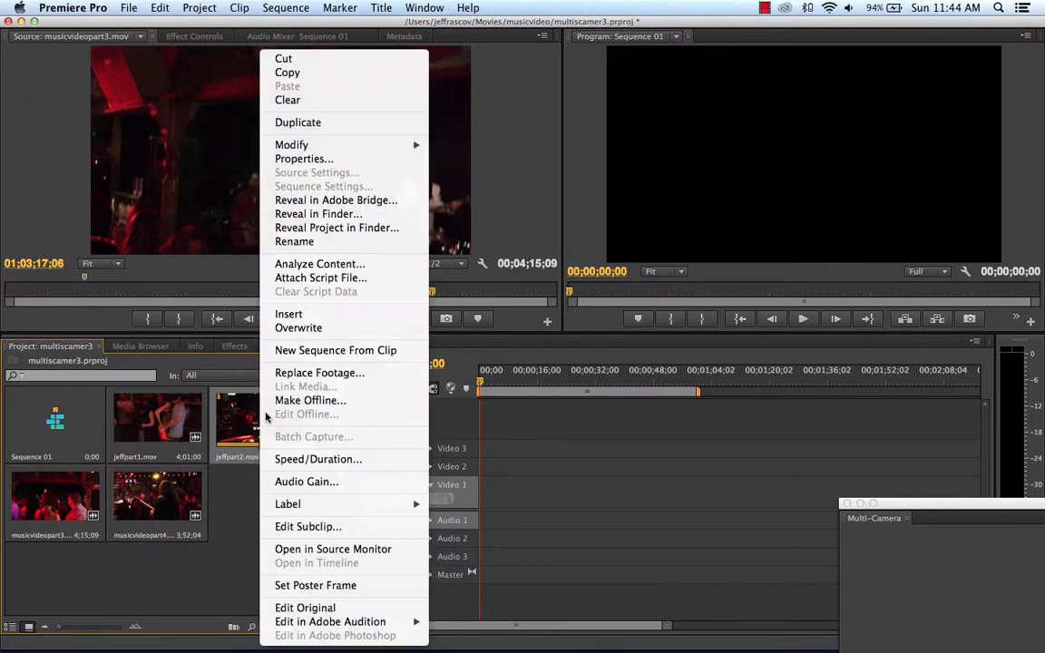
pyautogui.click(327, 482)
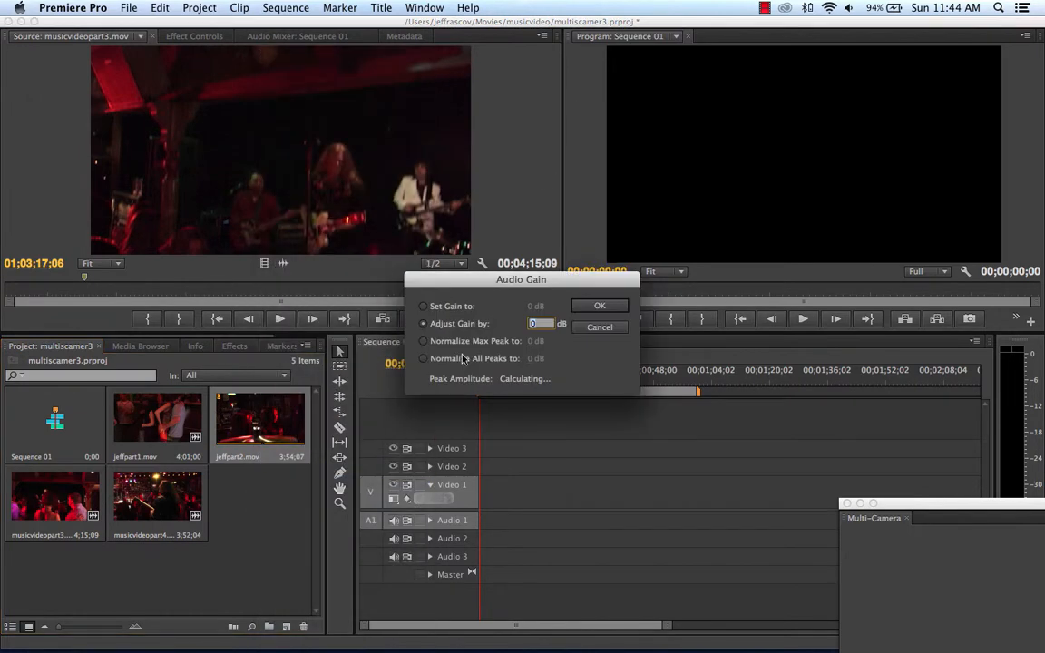
pyautogui.click(535, 307)
pyautogui.moveTo(537, 310); pyautogui.dragTo(311, 317)
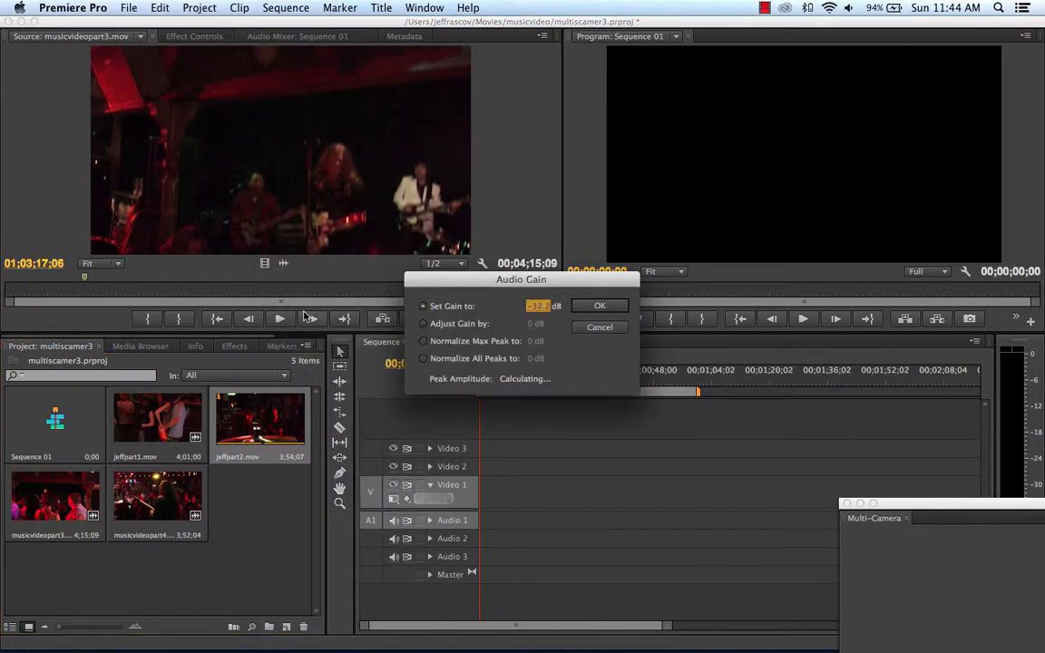
pyautogui.moveTo(544, 308); pyautogui.dragTo(497, 313)
pyautogui.moveTo(456, 306); pyautogui.dragTo(362, 279)
pyautogui.click(600, 306)
# Set the audio gain of musicvideopart4.mov to -96 dB
pyautogui.click(160, 490)
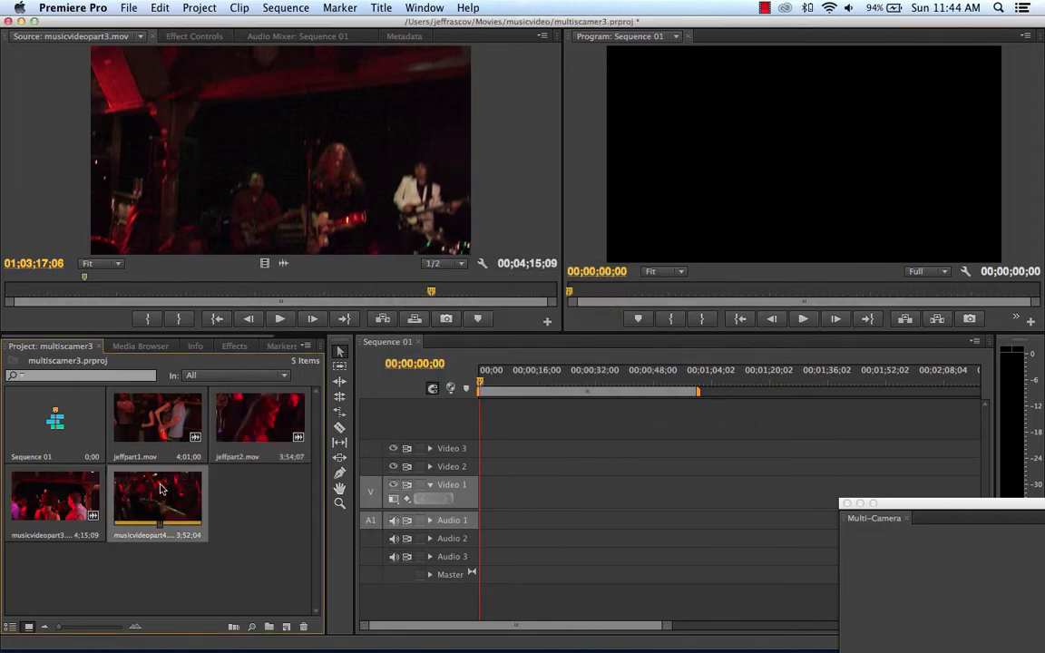
pyautogui.rightClick(160, 490)
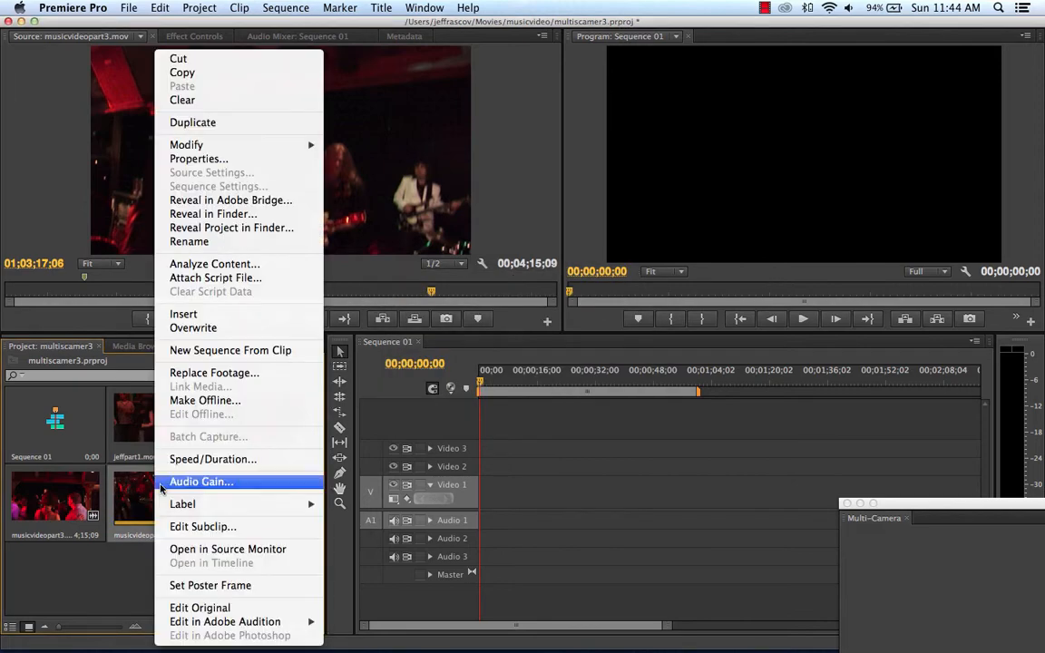
pyautogui.click(226, 487)
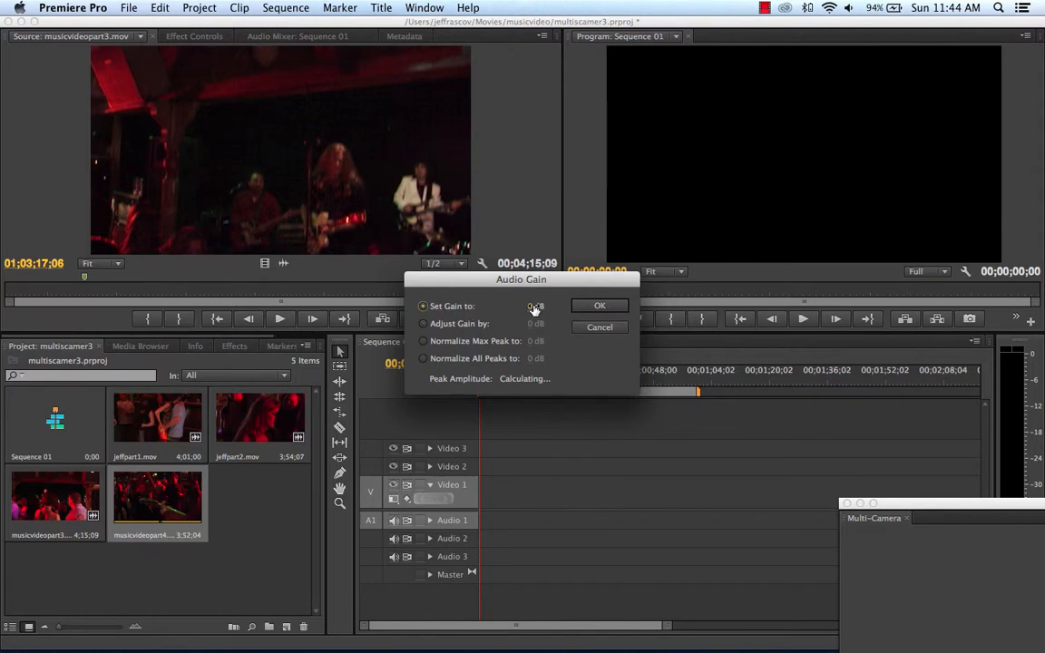
pyautogui.moveTo(535, 309); pyautogui.dragTo(272, 323)
pyautogui.moveTo(543, 307); pyautogui.dragTo(328, 311)
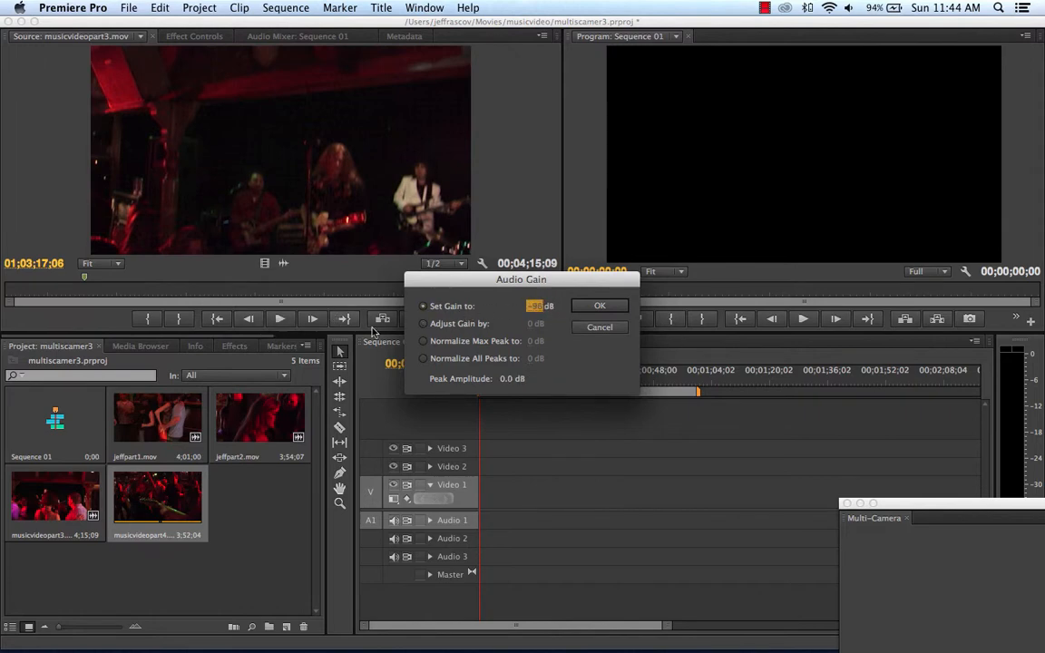
pyautogui.click(594, 306)
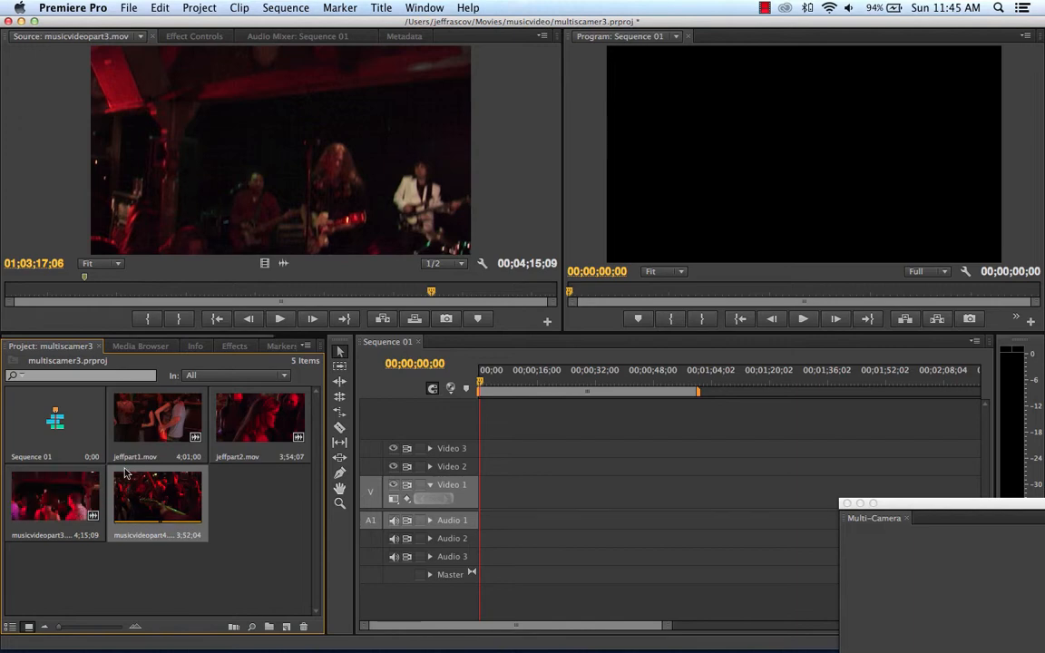
# Create a multi-camera source sequence named jeffpart1.mov – Multicam from all four clips, synchronized by Clip Marker
pyautogui.click(156, 425)
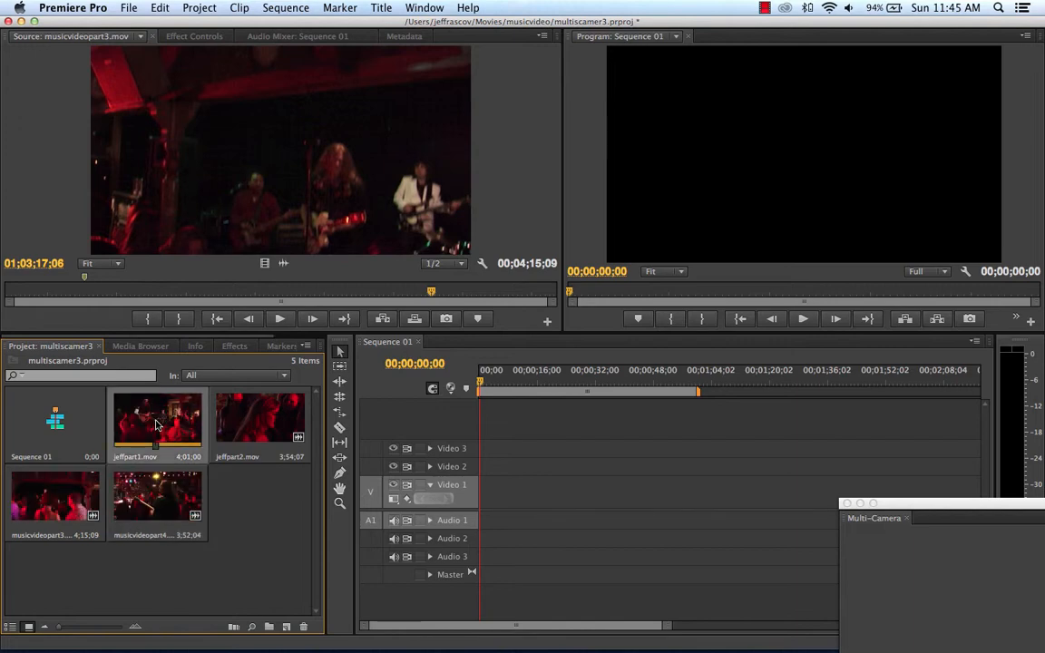
pyautogui.keyDown('shift'); pyautogui.click(166, 500); pyautogui.keyUp('shift')
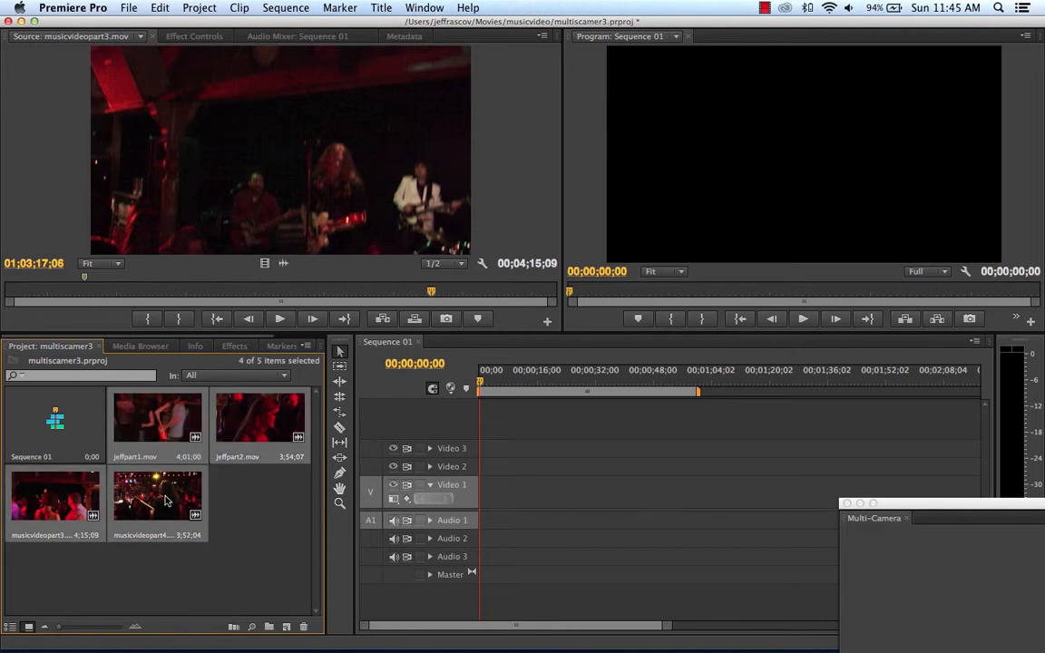
pyautogui.rightClick(174, 487)
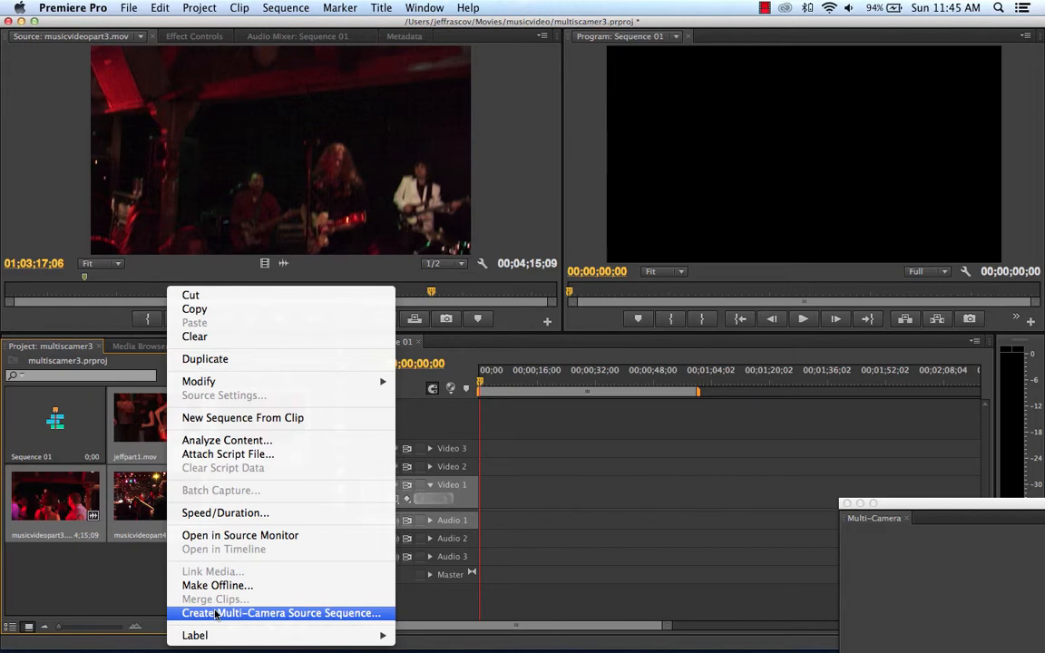
pyautogui.click(218, 614)
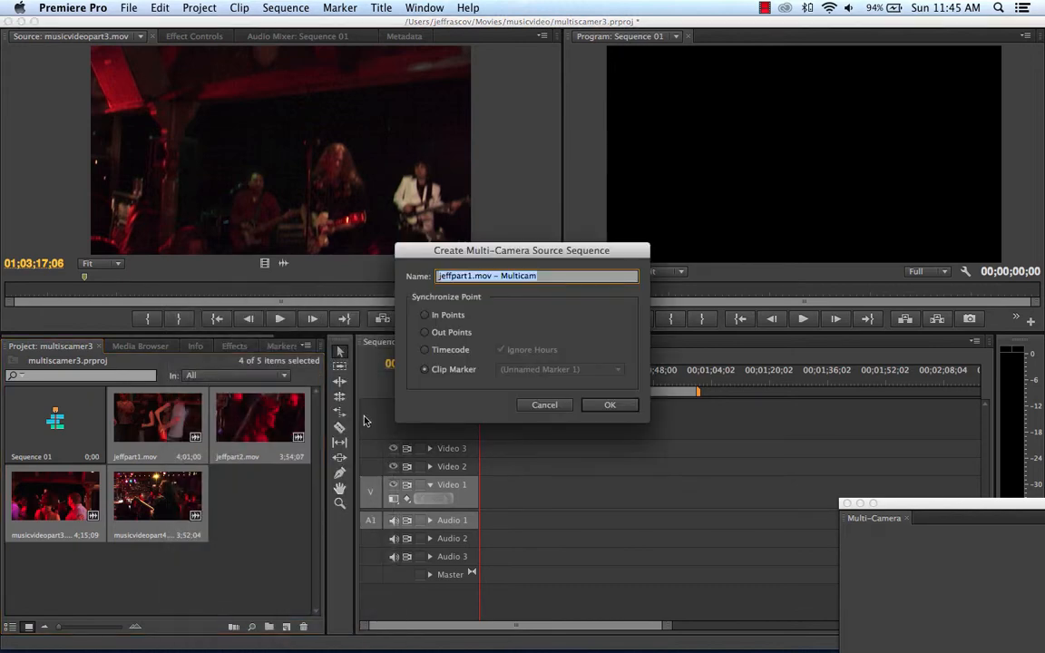
pyautogui.moveTo(568, 251); pyautogui.dragTo(445, 153)
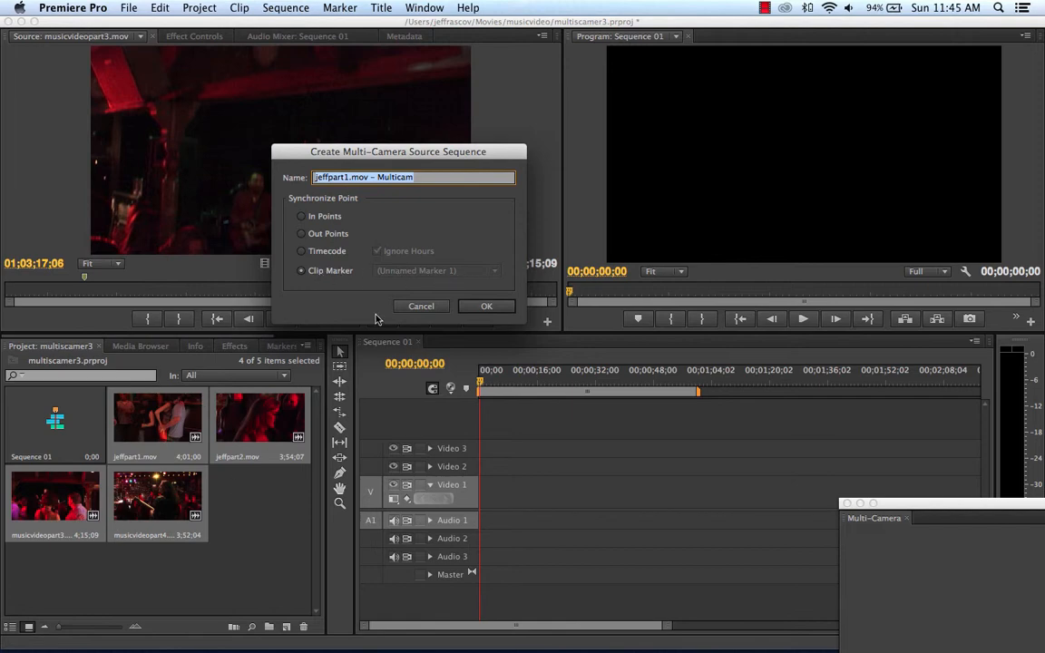
pyautogui.click(481, 306)
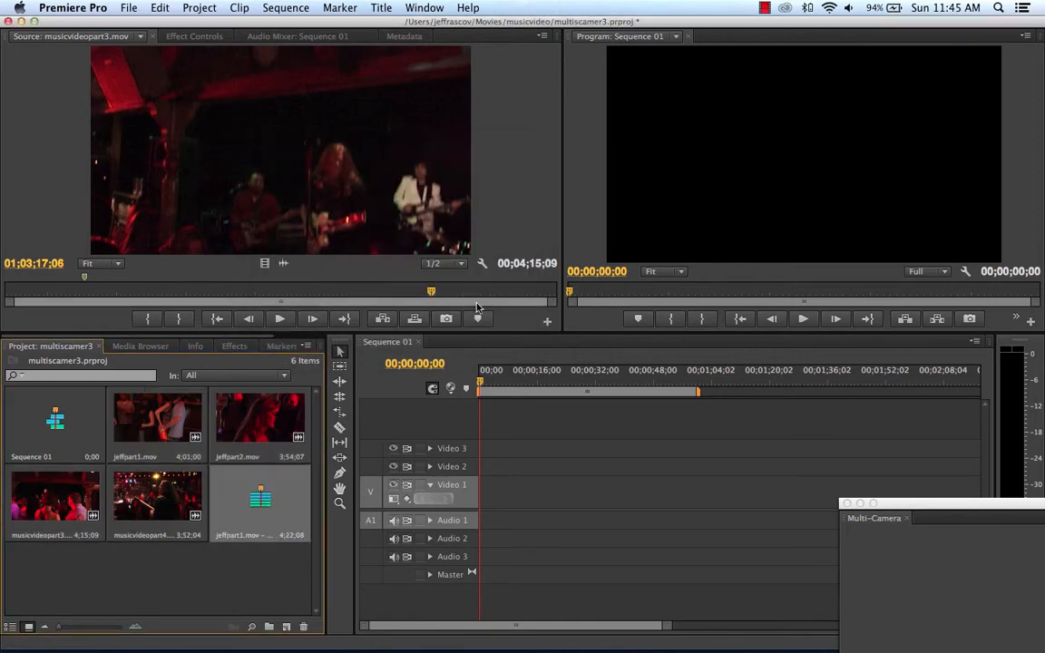
# Create a new sequence from the multi-camera source sequence, uncover its timeline, and cue it to 00;00;50;10
pyautogui.rightClick(259, 495)
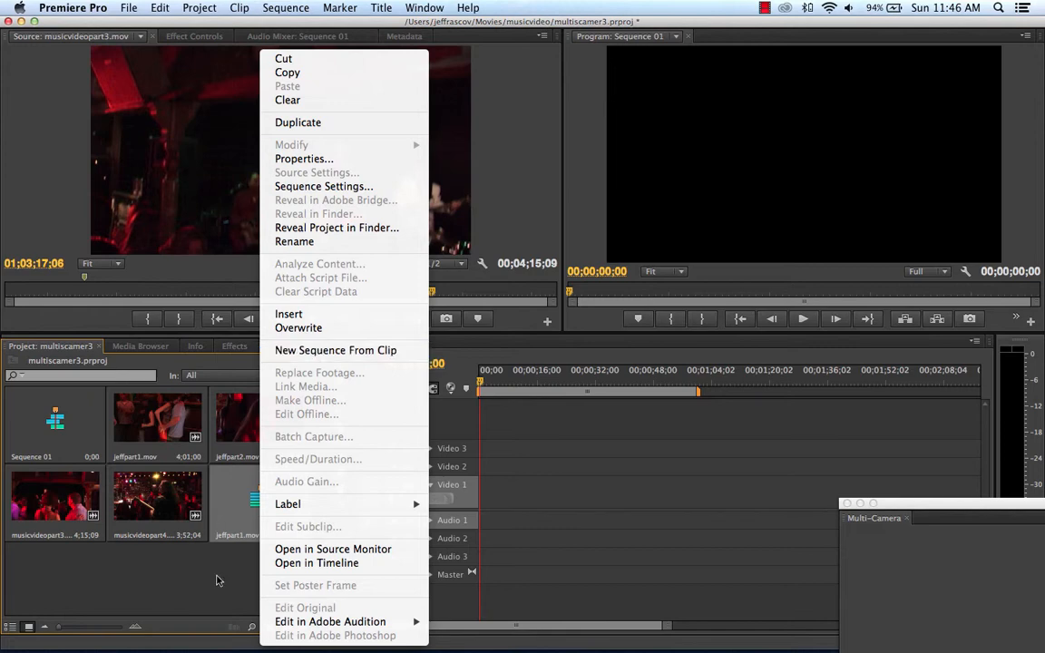
pyautogui.click(335, 350)
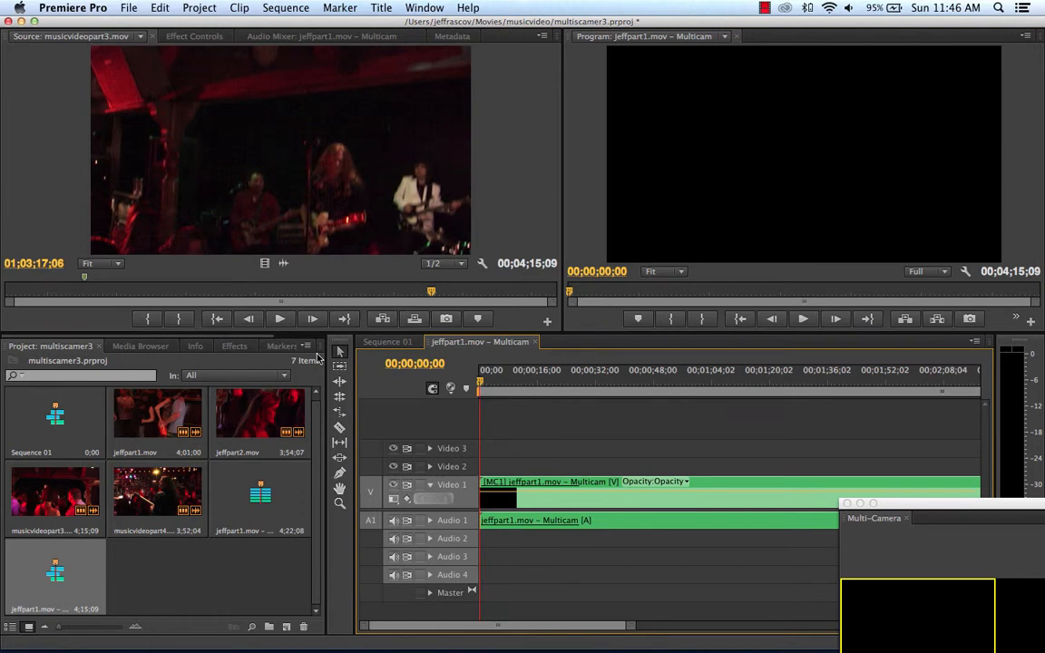
pyautogui.moveTo(921, 503); pyautogui.dragTo(869, 626)
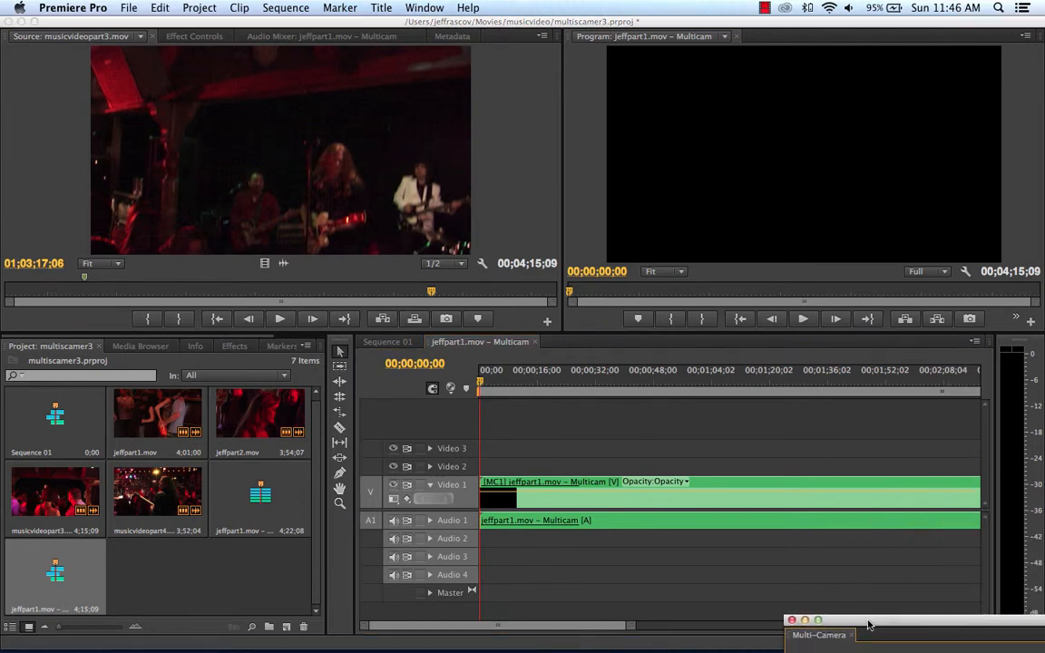
pyautogui.moveTo(690, 382); pyautogui.dragTo(661, 382)
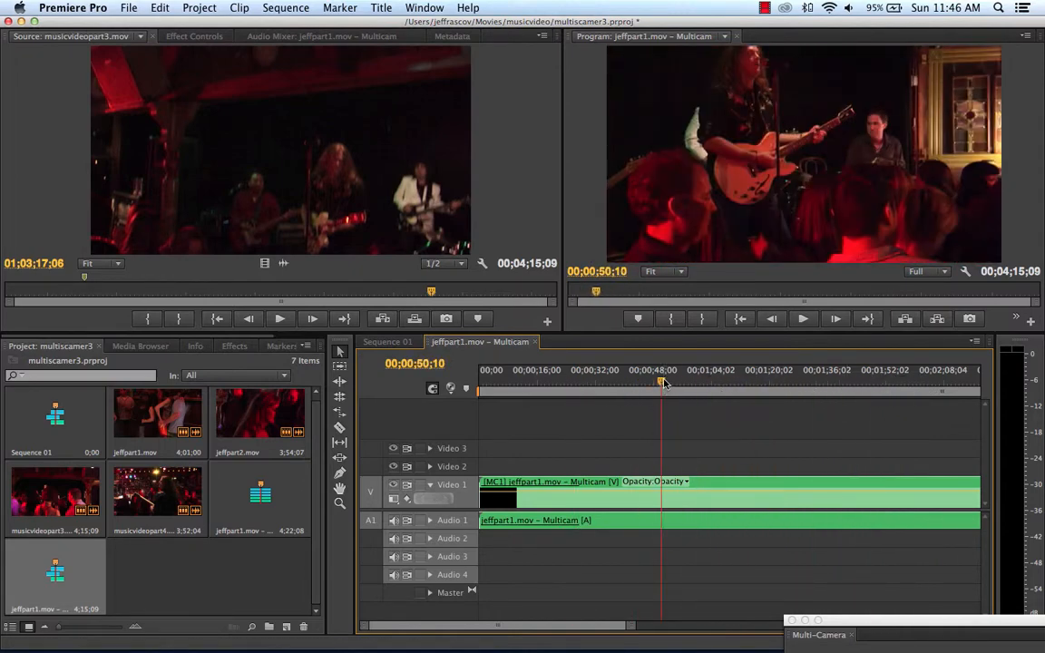
# Play the multicam sequence briefly from 00;01;22;06 to check its audio
pyautogui.moveTo(663, 382); pyautogui.dragTo(777, 373)
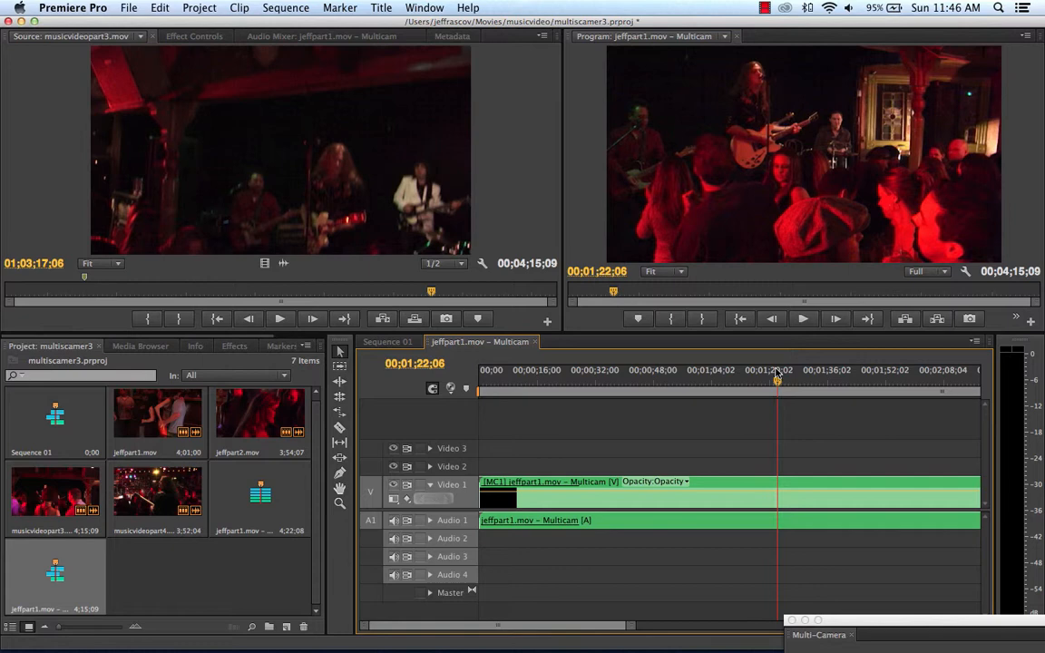
pyautogui.press('space')
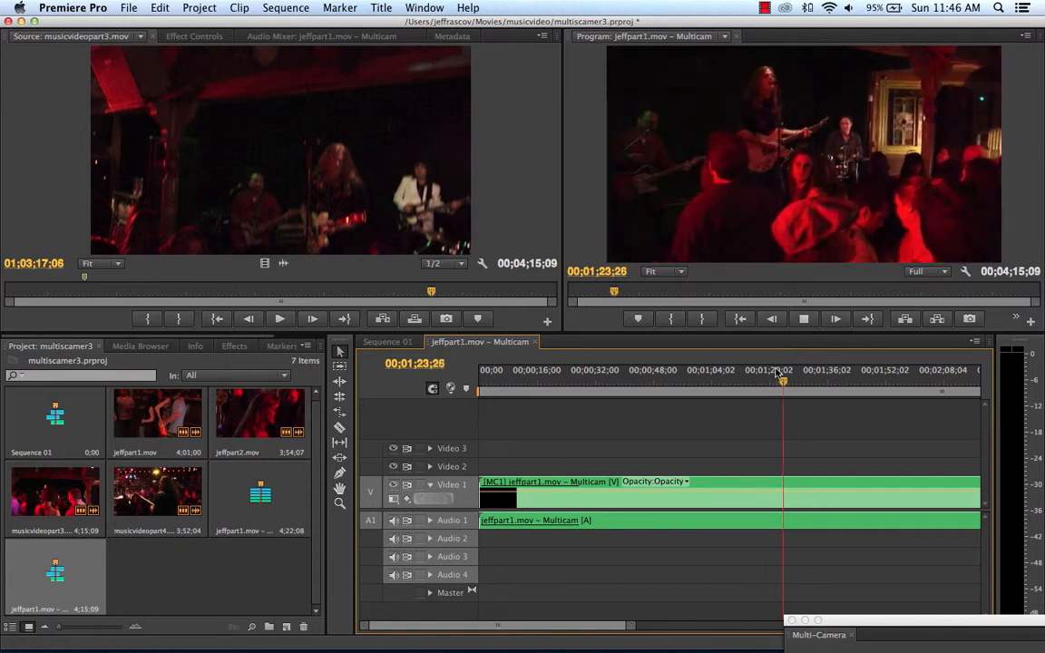
pyautogui.press('space')
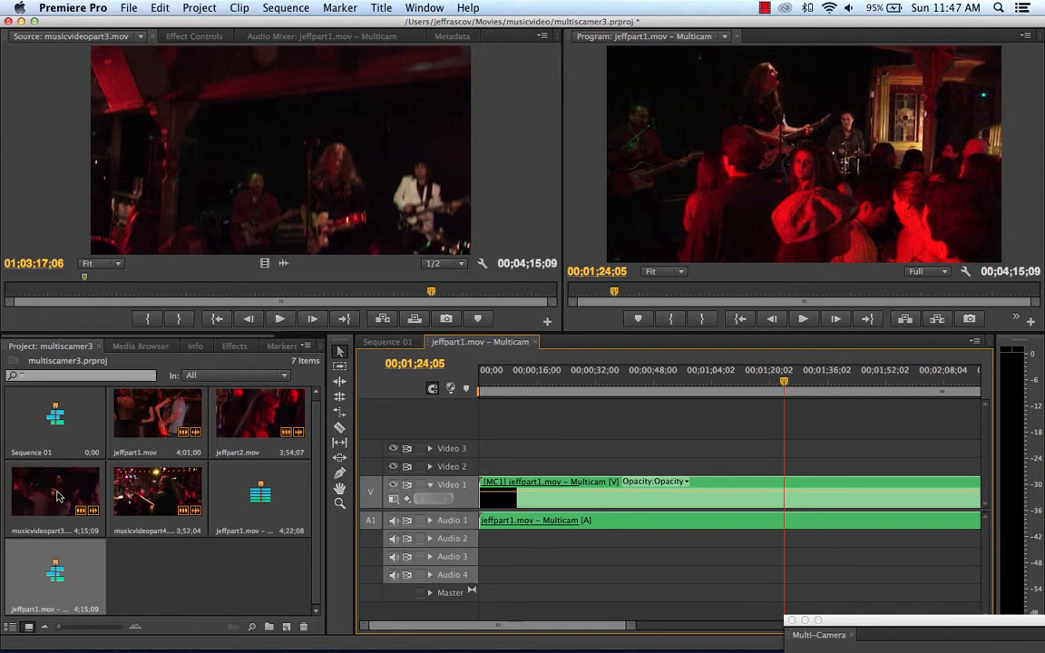
# Add only the audio of musicvideopart3.mov at the sequence start on Audio 3, unlinking the clip and deleting its video portion from Video 3
pyautogui.moveTo(64, 497); pyautogui.dragTo(483, 459)
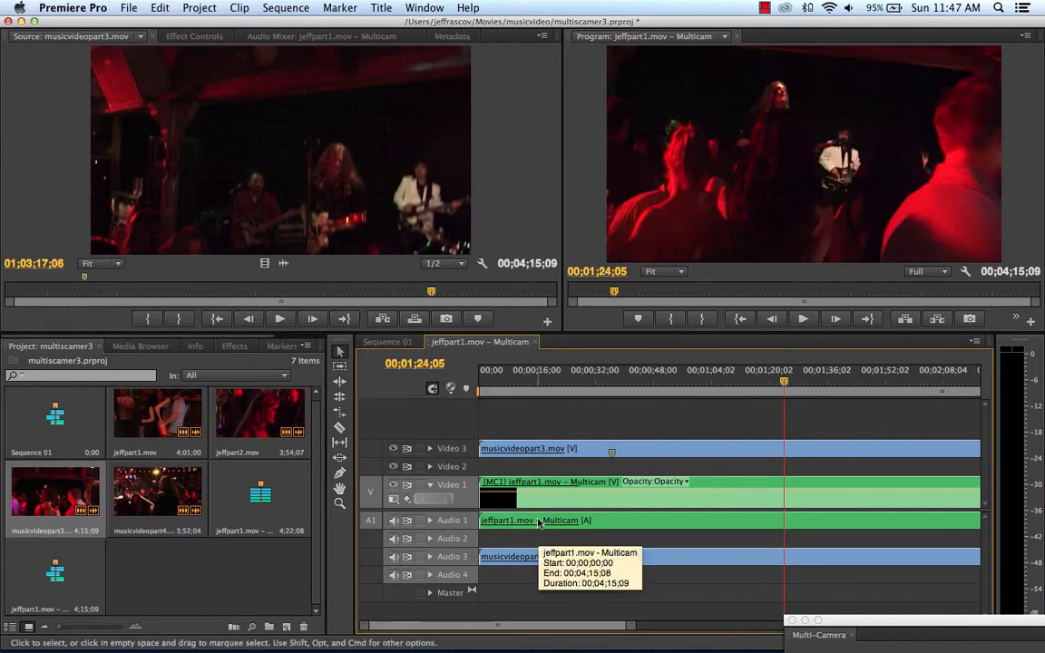
pyautogui.click(555, 451)
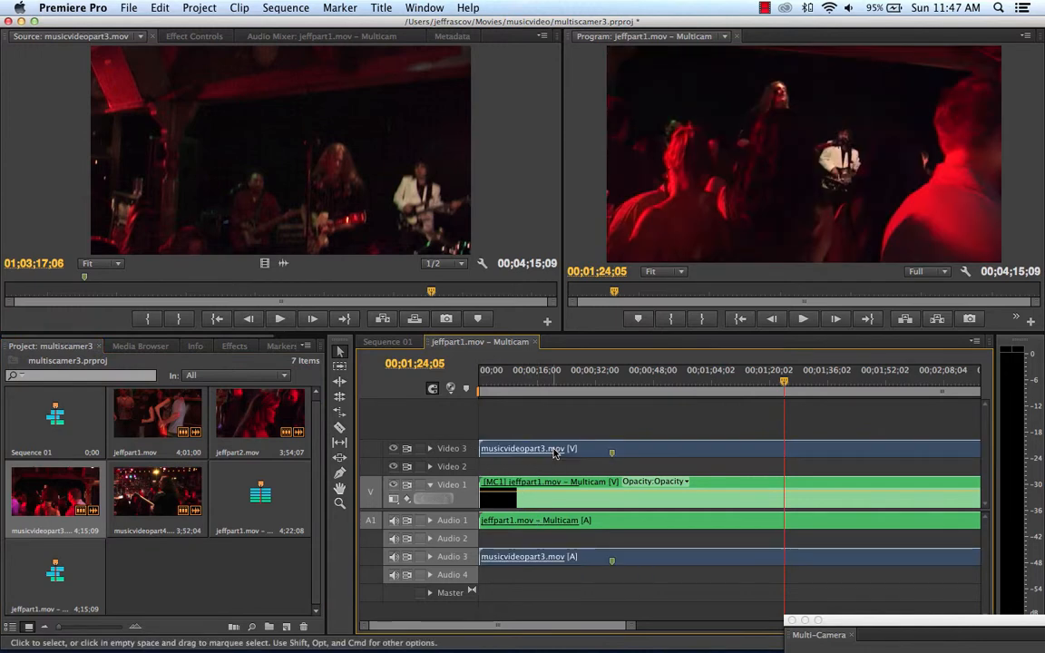
pyautogui.rightClick(555, 451)
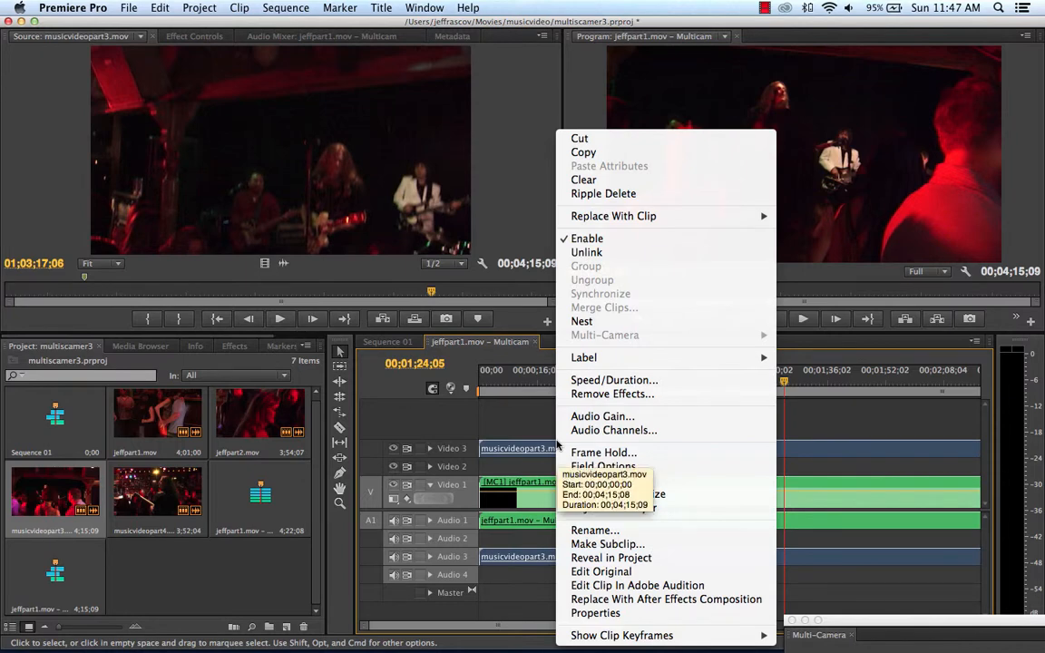
pyautogui.click(606, 254)
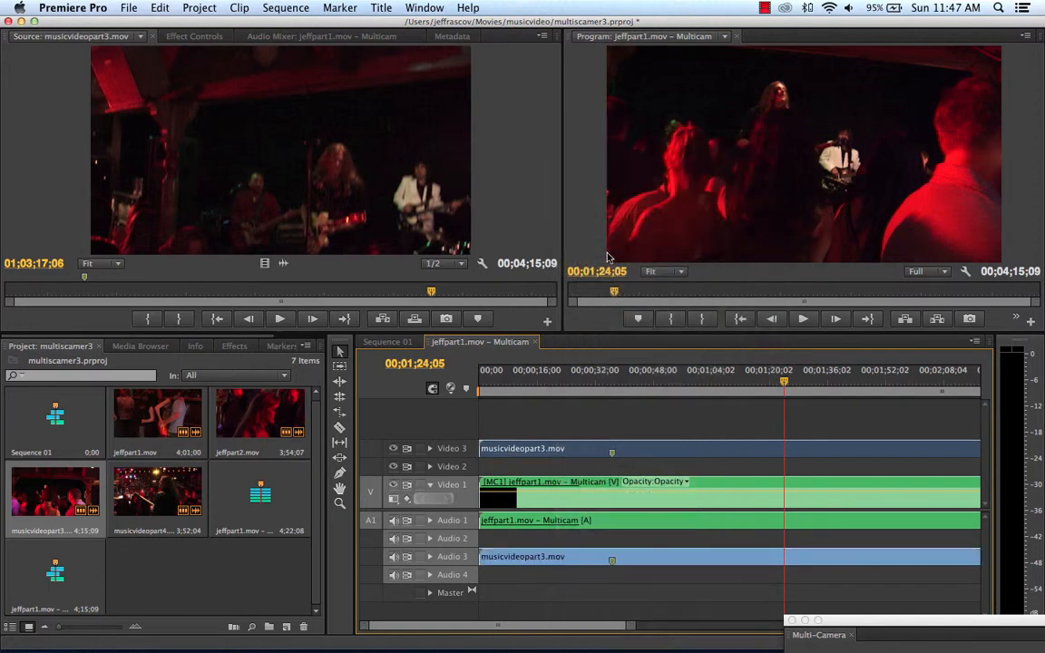
pyautogui.click(599, 451)
pyautogui.press('Delete')
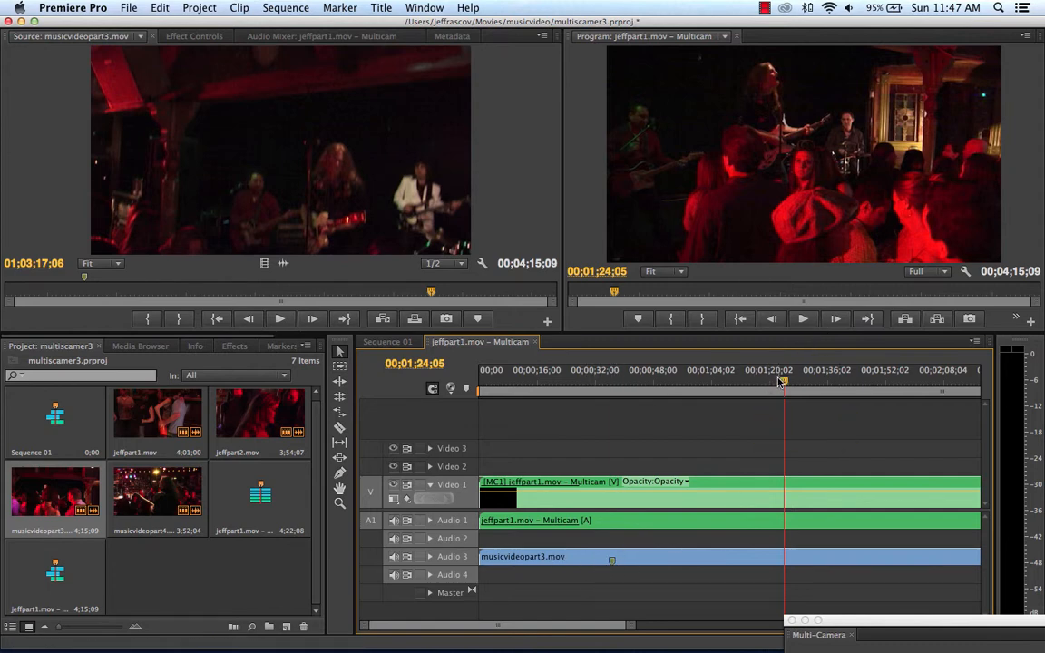
# Play the sequence from 00;00;34;29 to check the added audio against the picture, and return to the clip marker at 00;00;36;17
pyautogui.moveTo(782, 381); pyautogui.dragTo(605, 381)
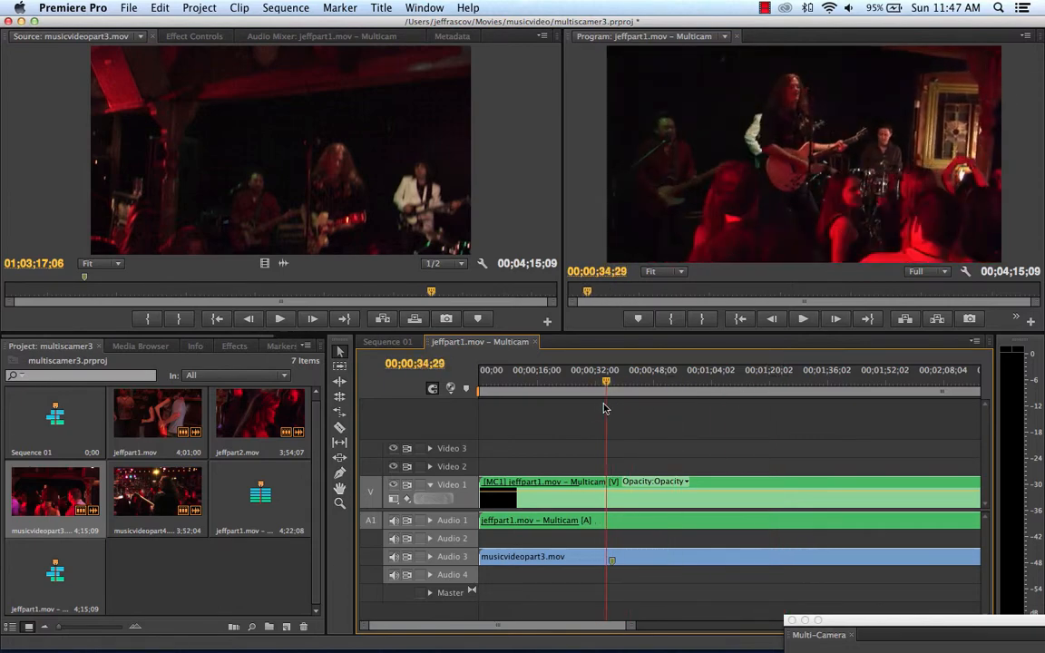
pyautogui.press('space')
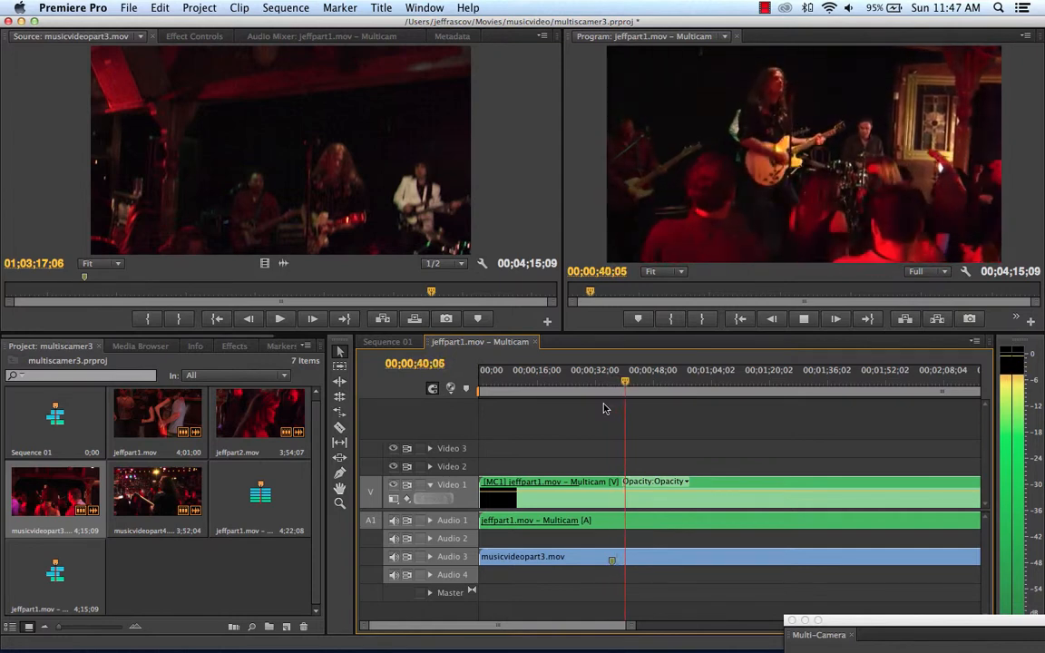
pyautogui.press('space')
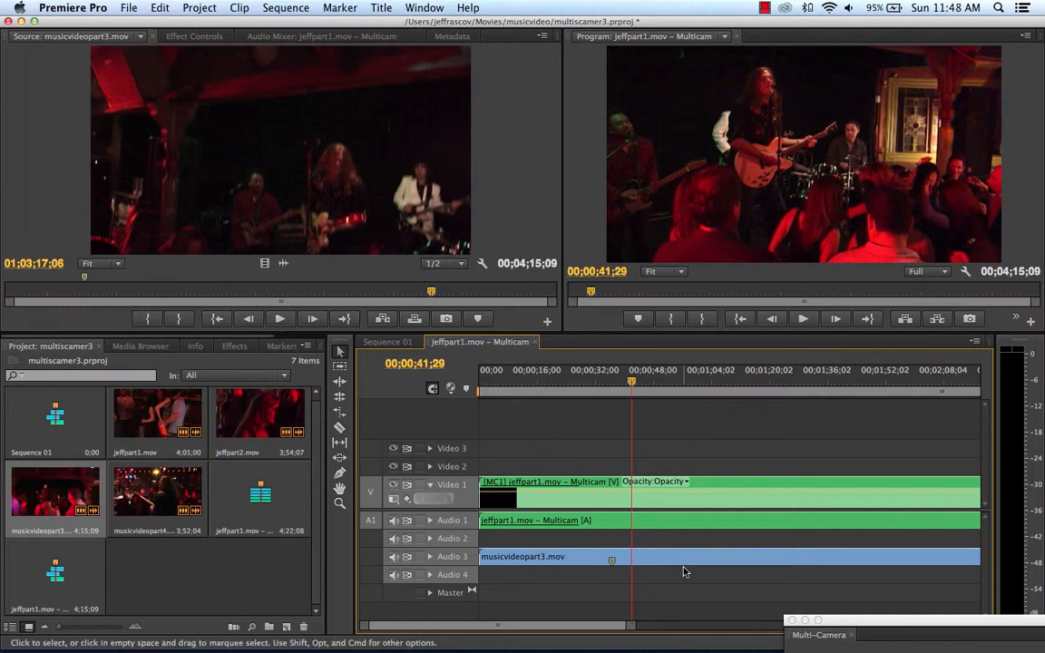
pyautogui.moveTo(636, 388); pyautogui.dragTo(615, 399)
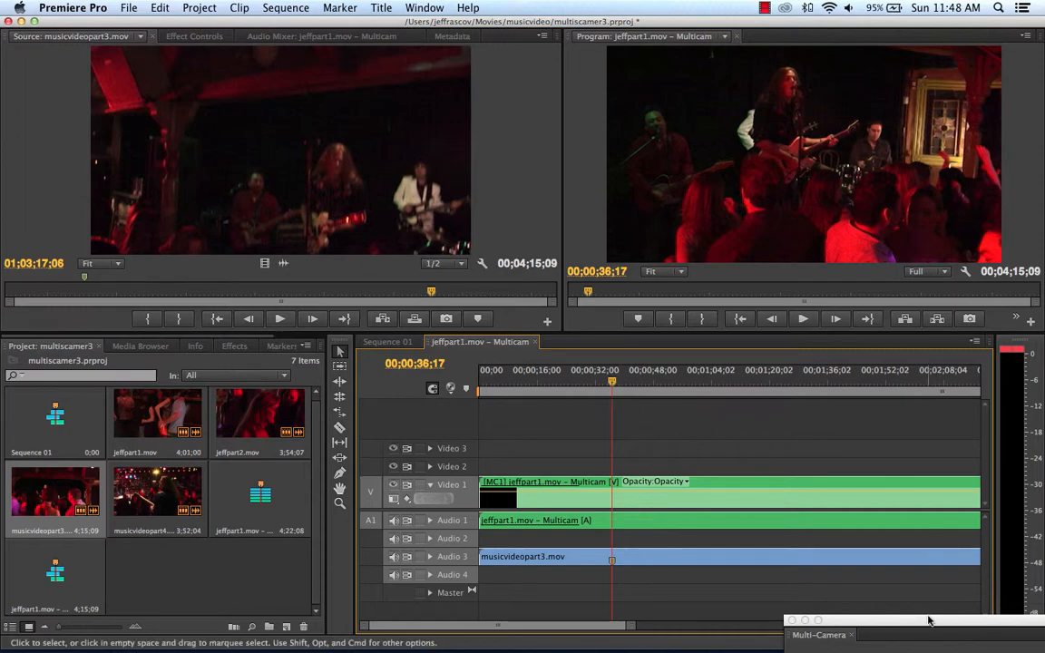
# Bring the floating Multi-Camera Monitor fully into view, preview the four angles, and cue it to 00;00;00;00
pyautogui.moveTo(937, 624); pyautogui.dragTo(292, 67)
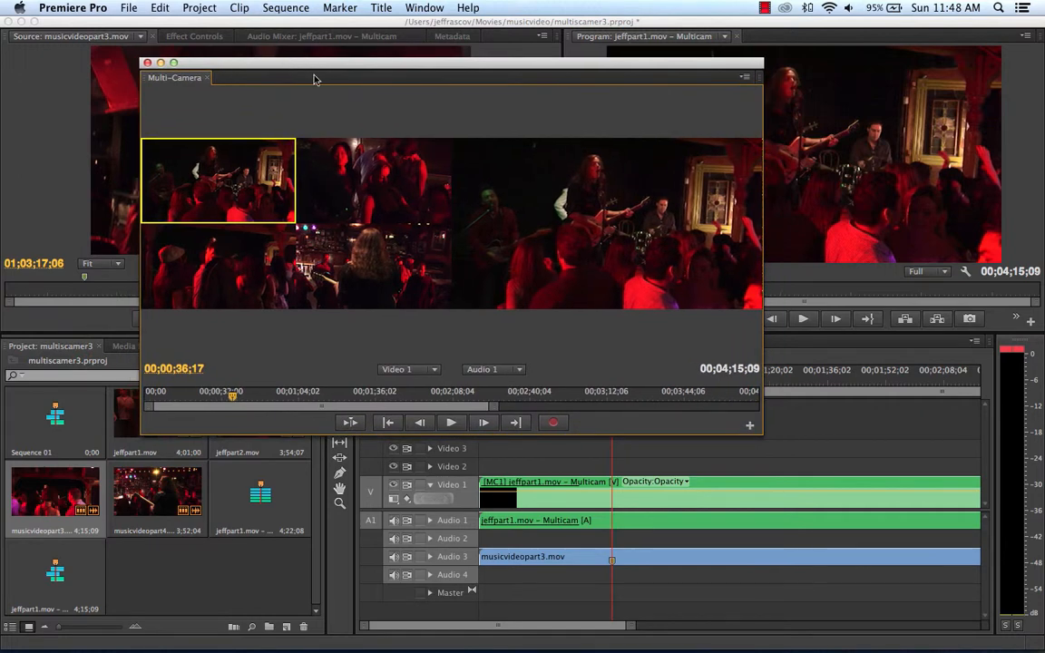
pyautogui.click(424, 8)
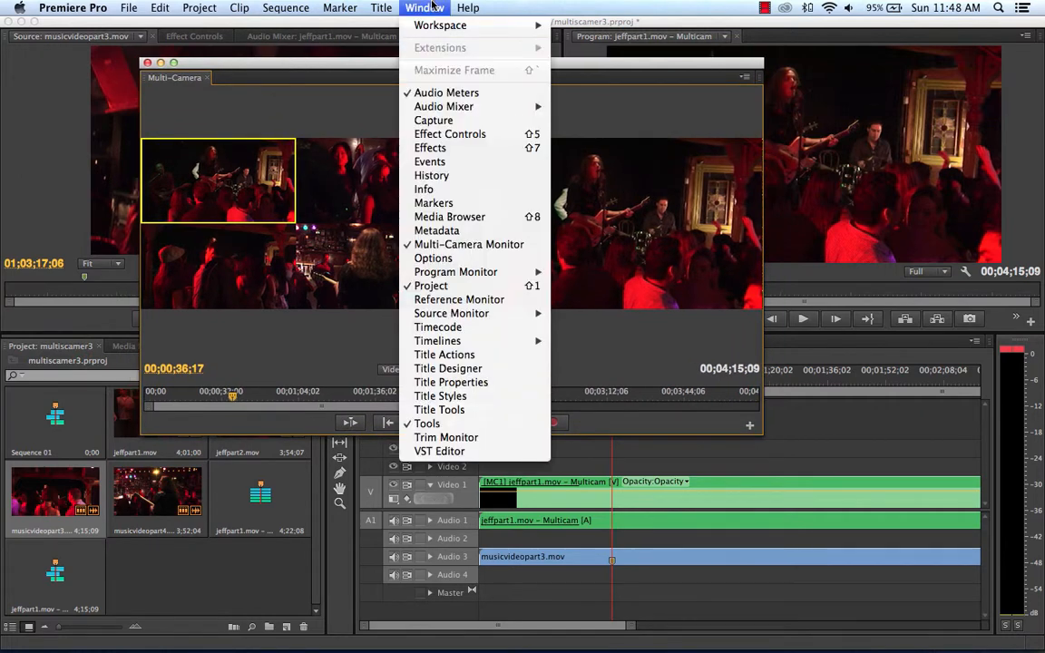
pyautogui.click(470, 248)
pyautogui.moveTo(625, 63); pyautogui.dragTo(655, 61)
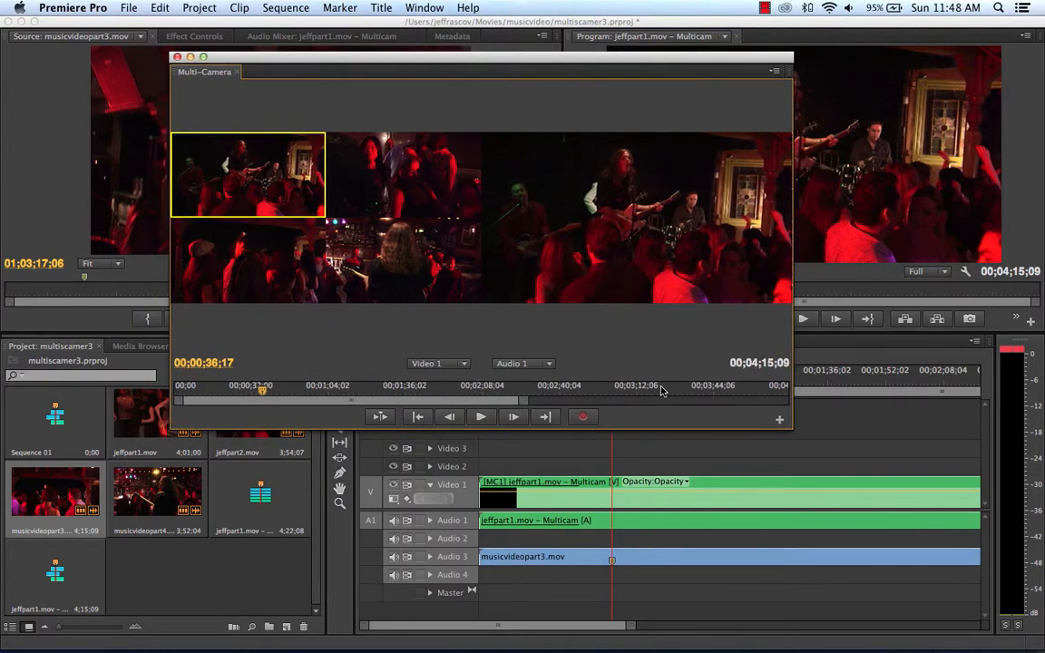
pyautogui.moveTo(258, 396); pyautogui.dragTo(172, 388)
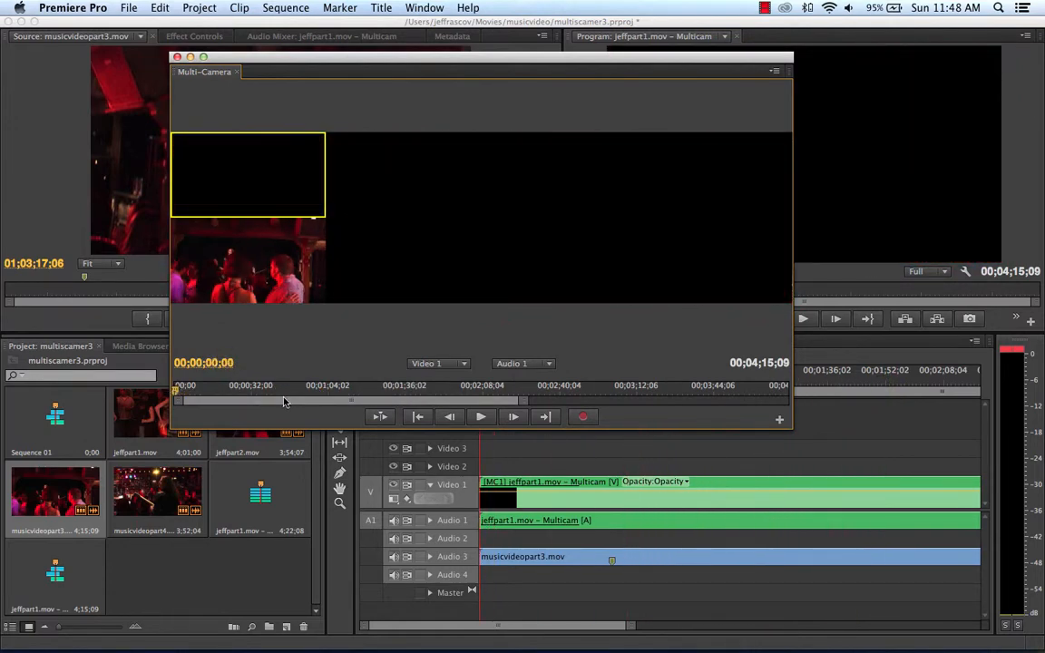
pyautogui.moveTo(175, 397); pyautogui.dragTo(241, 402)
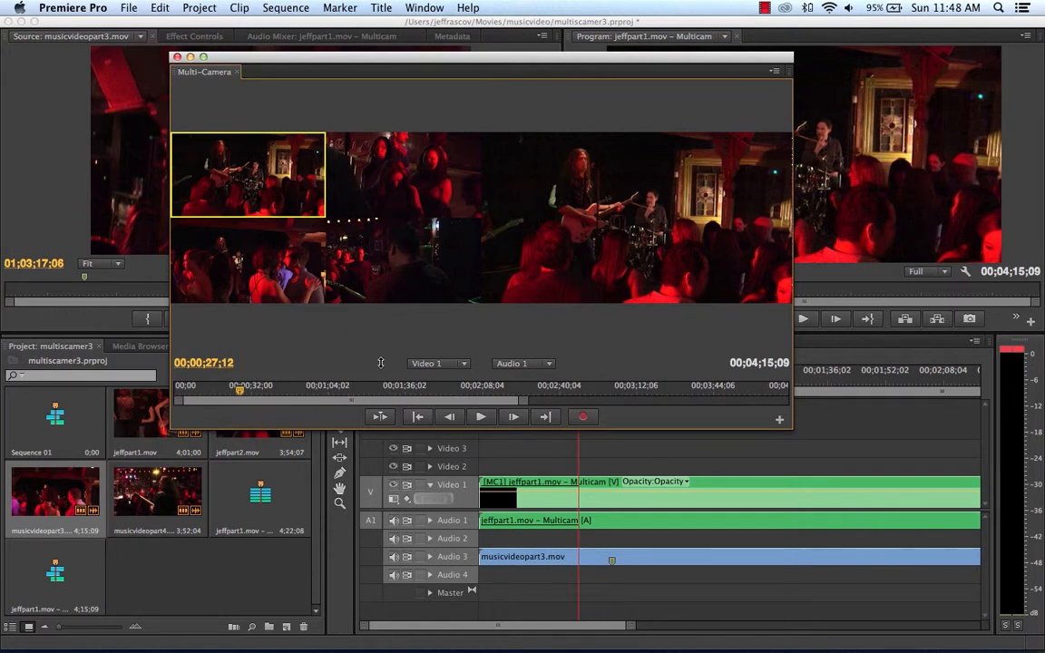
pyautogui.moveTo(240, 391); pyautogui.dragTo(144, 390)
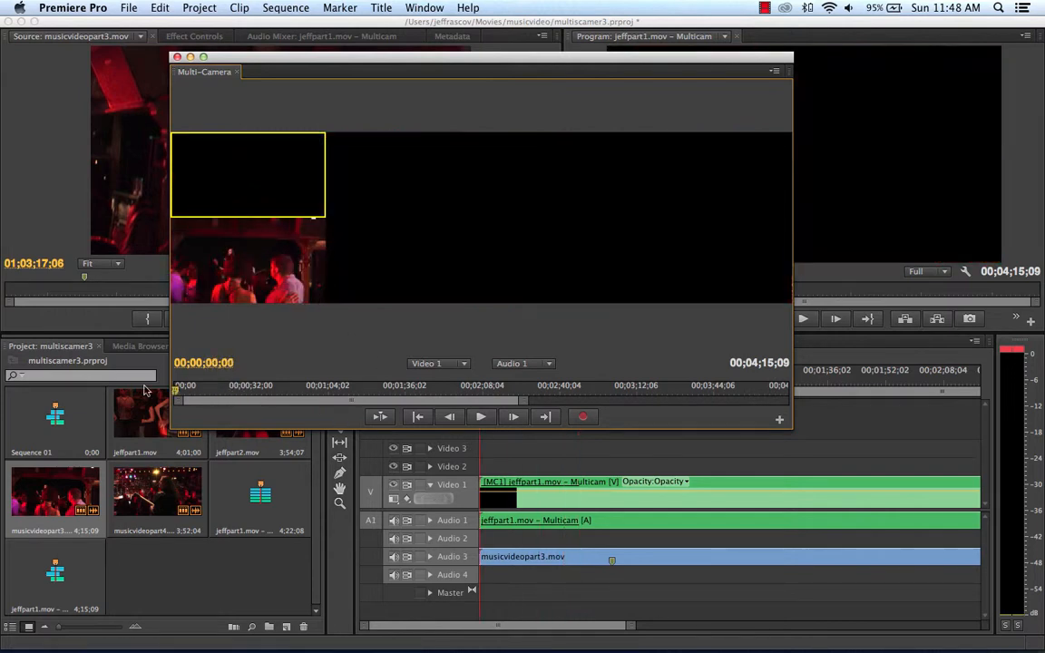
# Record the multicam playback from 00;00;00;00, switching live to cameras 4, 1, 3, 2, 1, 2 and 3 during roughly the first minute
pyautogui.click(584, 417)
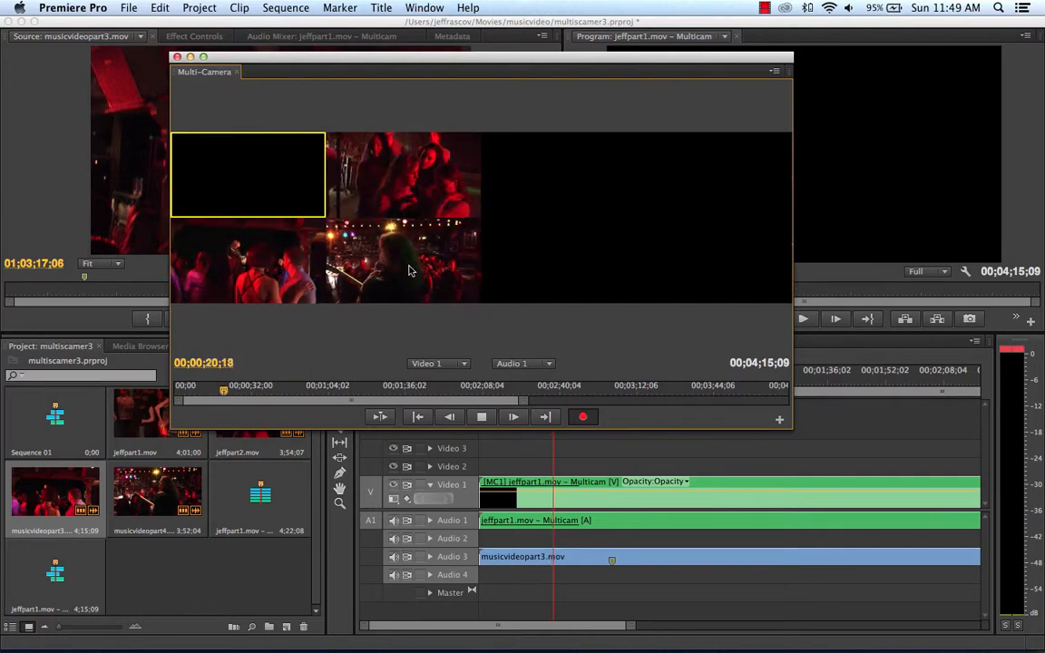
pyautogui.click(439, 262)
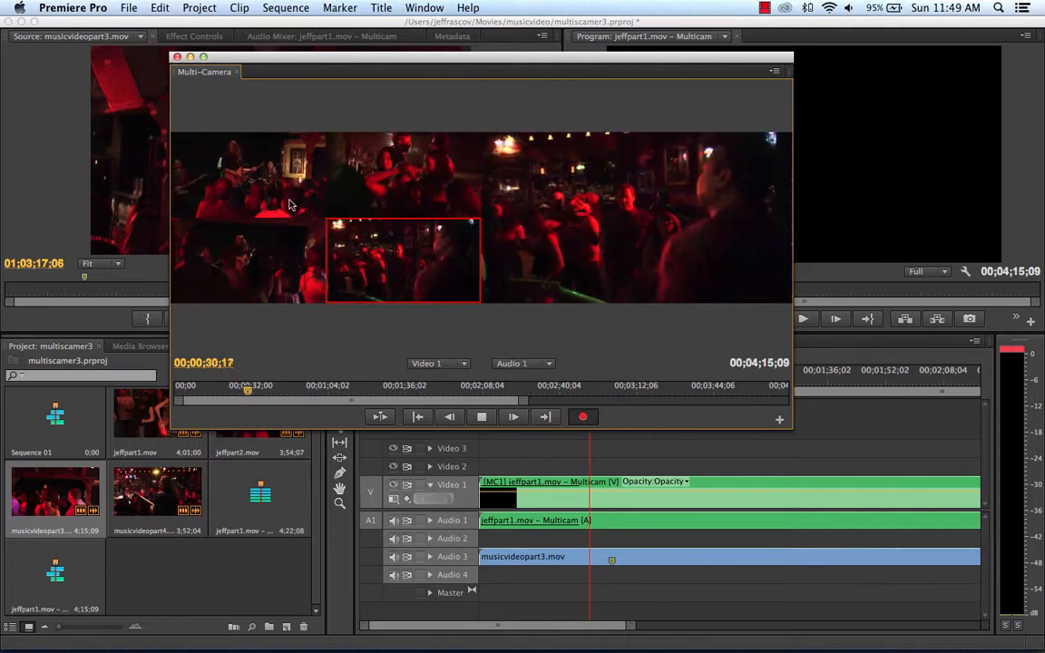
pyautogui.click(254, 178)
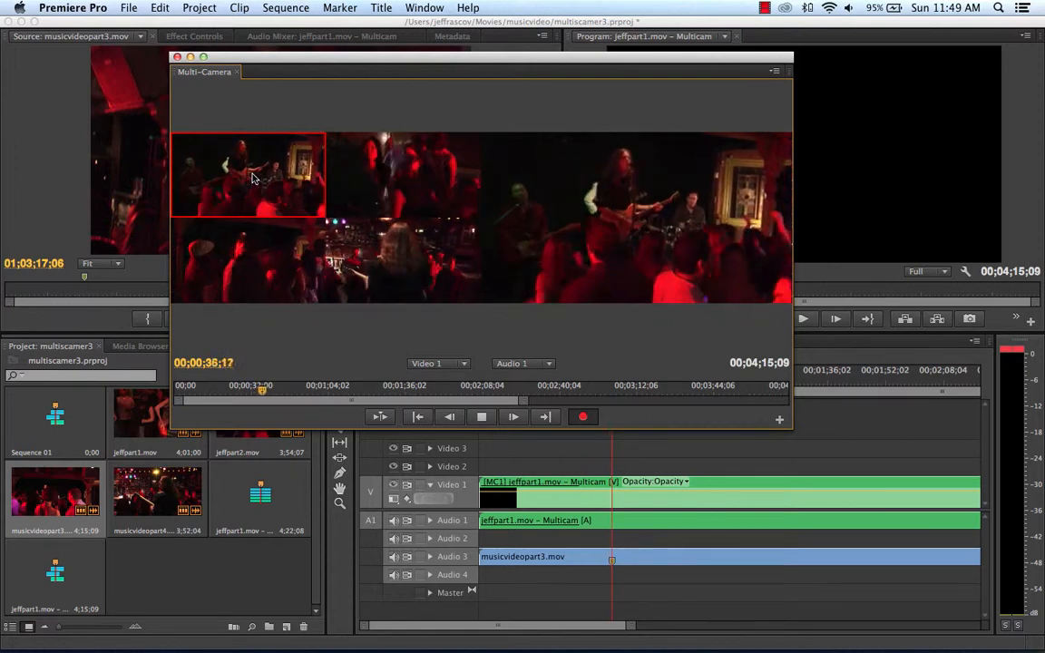
pyautogui.click(276, 262)
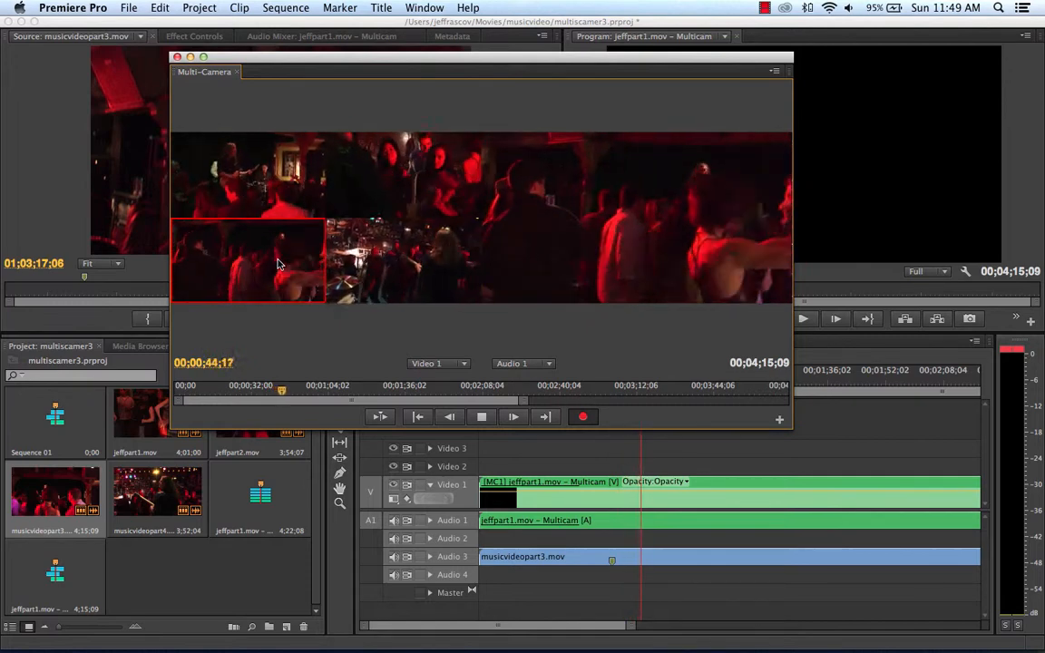
pyautogui.click(402, 183)
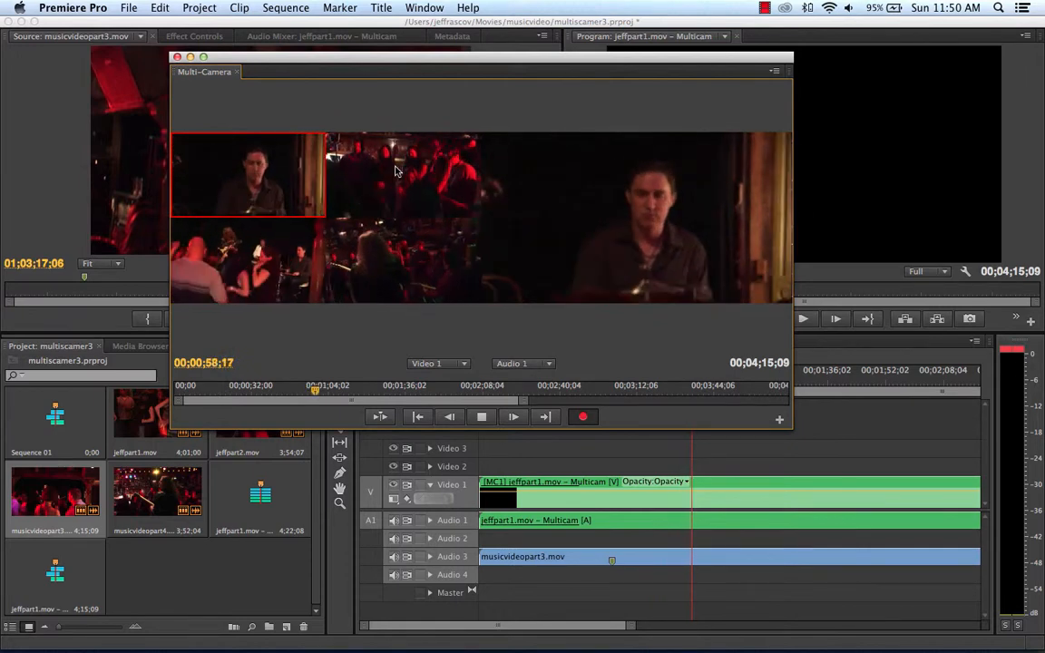
pyautogui.click(399, 195)
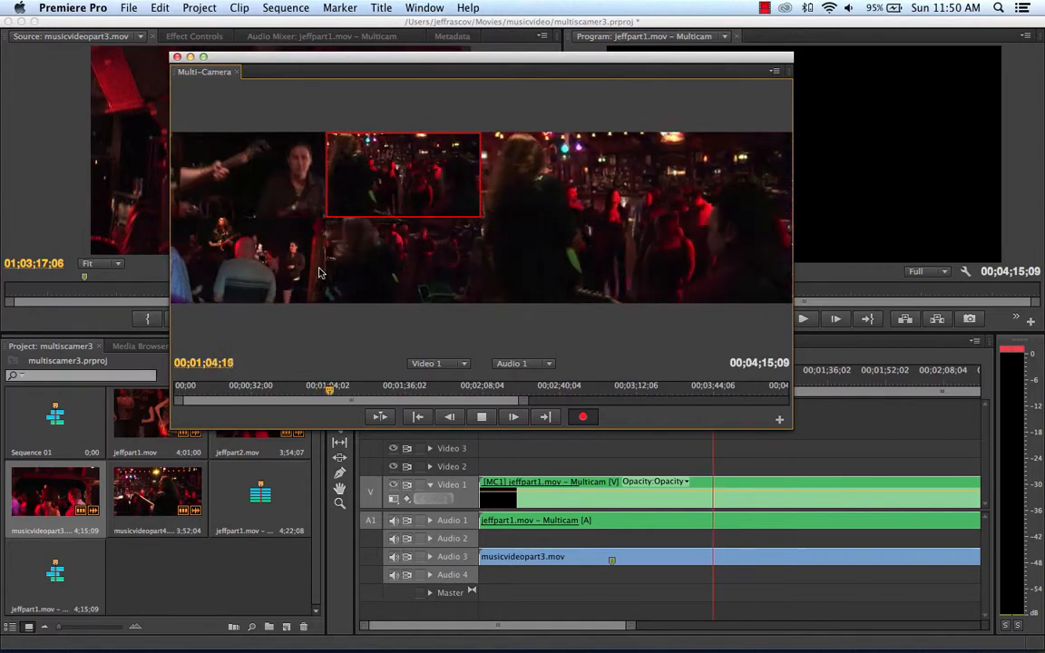
pyautogui.click(269, 264)
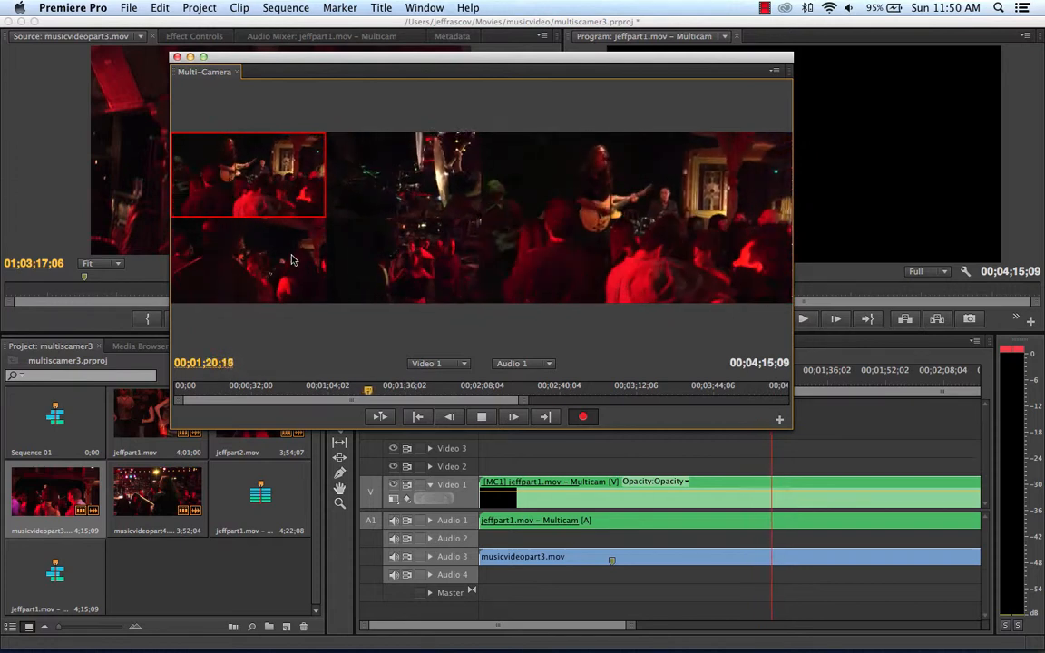
# Continue recording live switches to cameras 4, 3, 1, 3, 2, 1 and 4 between about 00;01;21 and 00;01;48
pyautogui.click(430, 263)
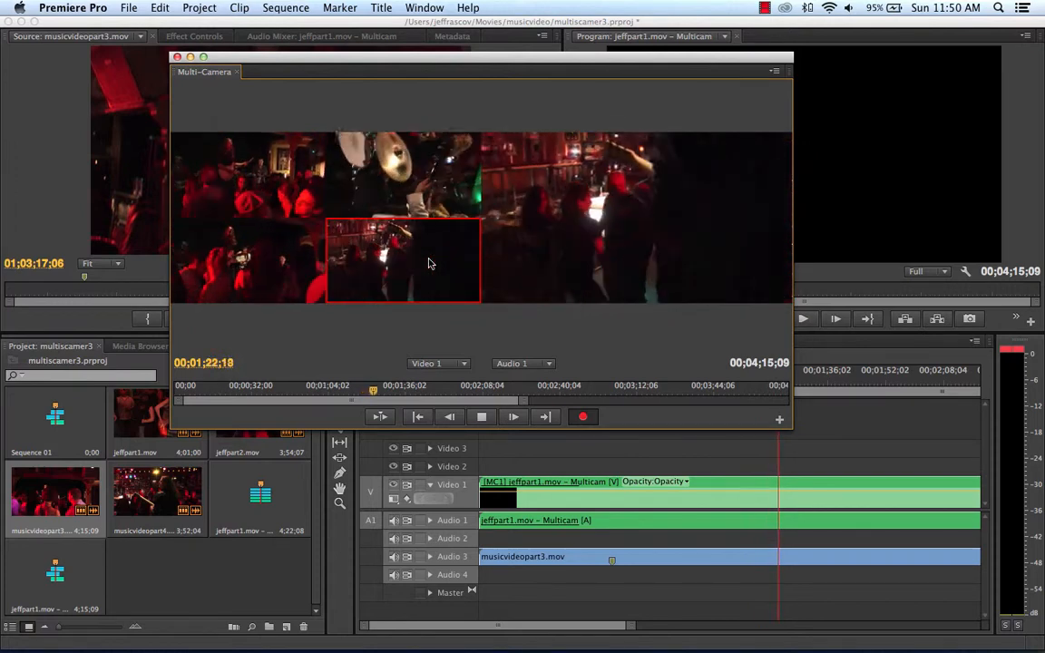
pyautogui.click(243, 279)
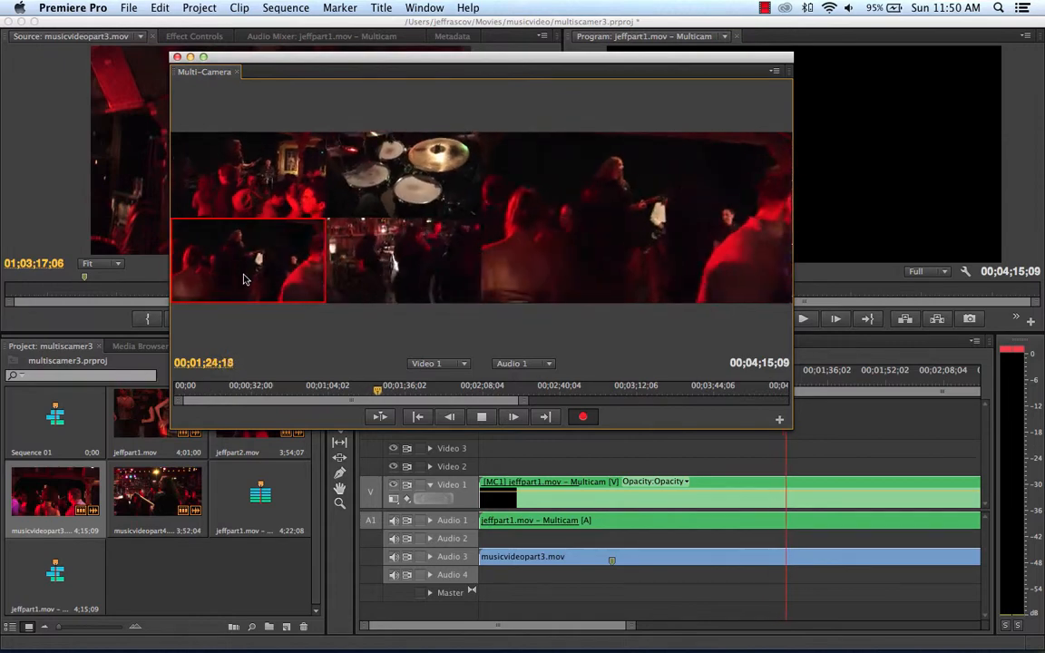
pyautogui.click(274, 200)
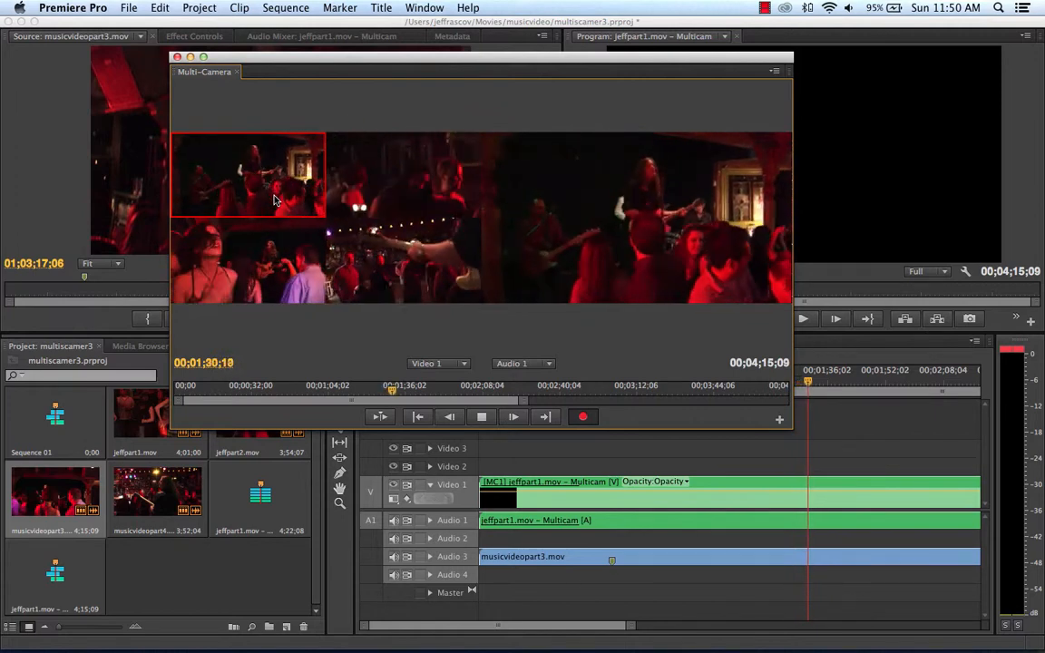
pyautogui.click(266, 259)
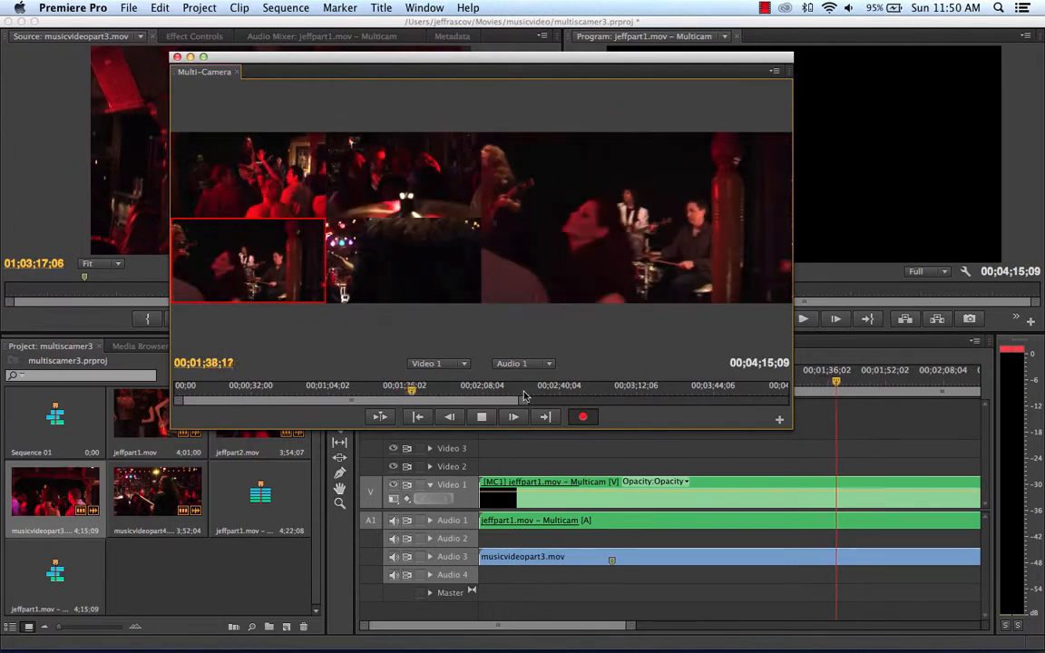
pyautogui.click(407, 180)
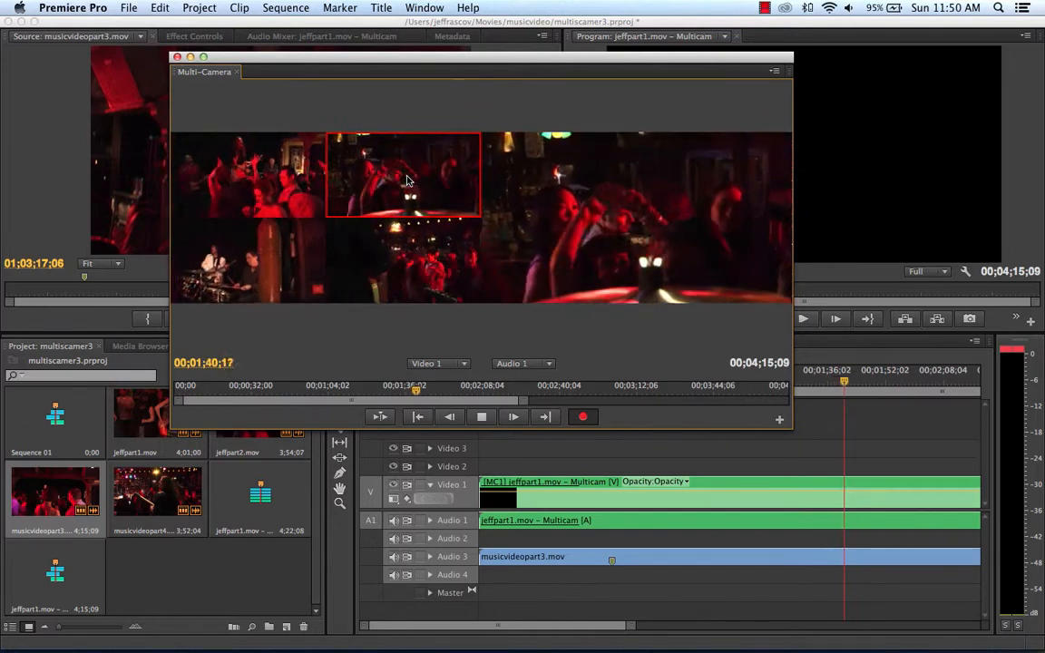
pyautogui.click(268, 185)
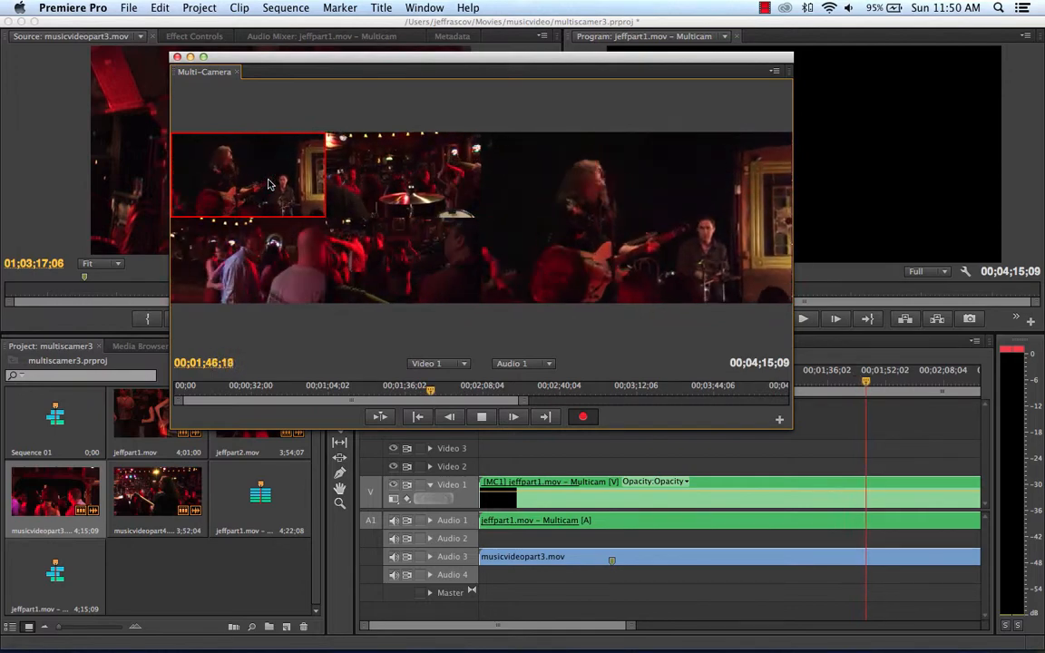
pyautogui.click(398, 263)
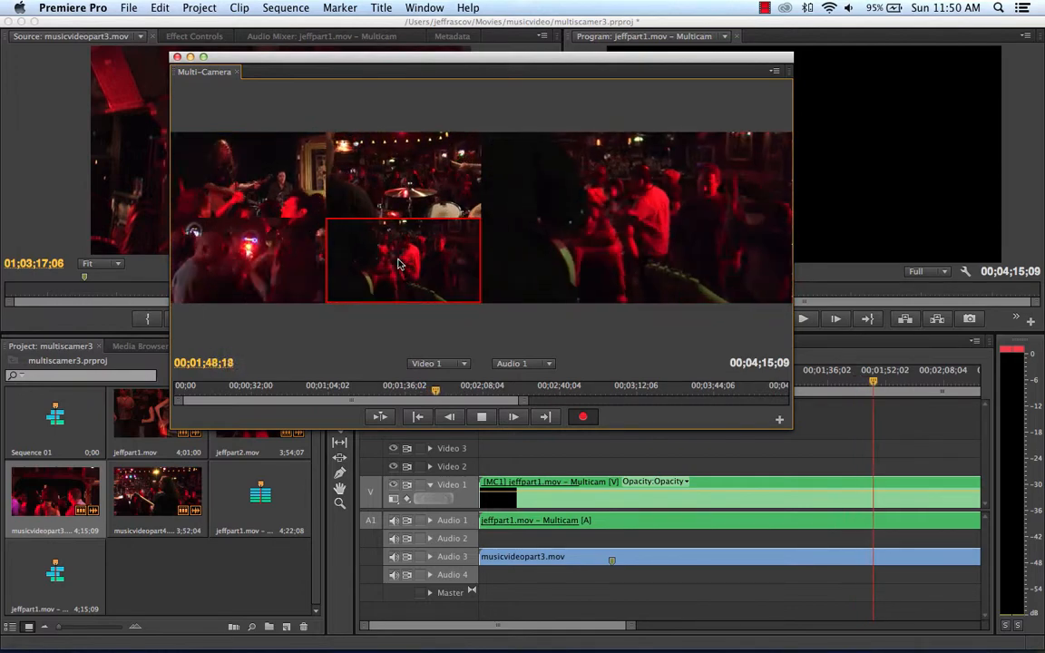
# Record a burst of rapid switches among the four cameras from about 00;01;49, and stop recording at 00;02;12;06
pyautogui.click(352, 207)
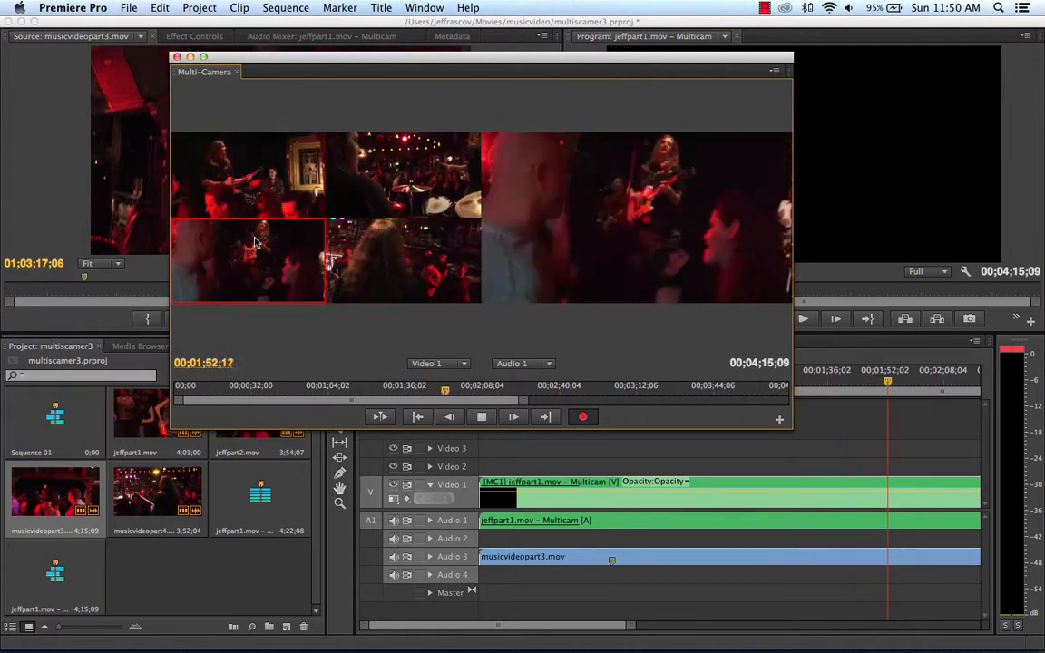
pyautogui.click(399, 263)
pyautogui.click(381, 177)
pyautogui.click(292, 239)
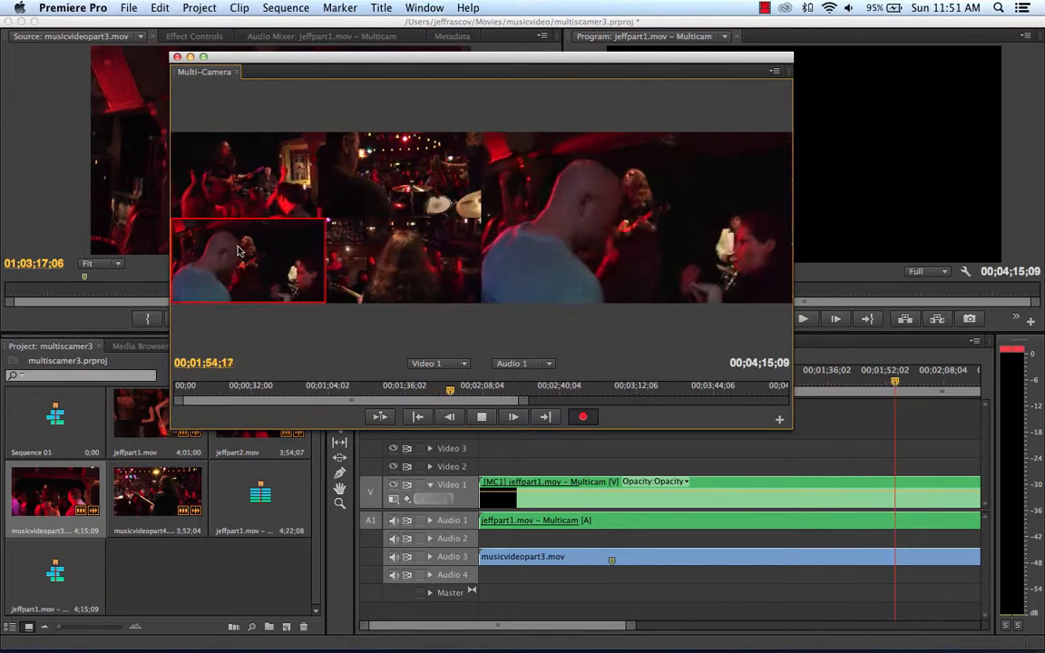
pyautogui.click(349, 194)
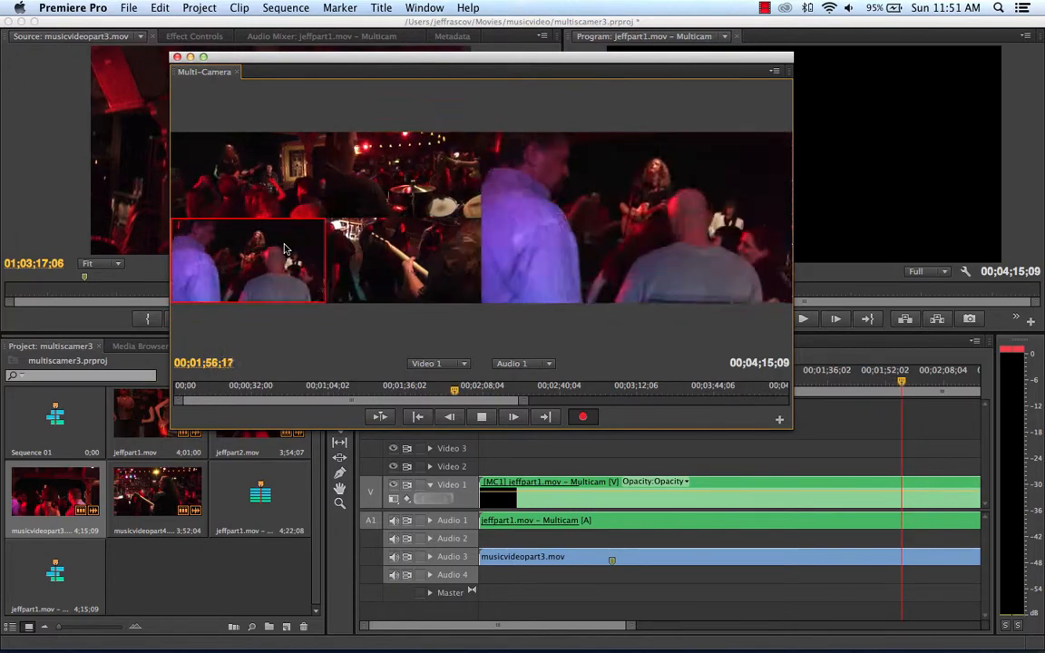
pyautogui.click(370, 205)
pyautogui.click(295, 241)
pyautogui.click(277, 195)
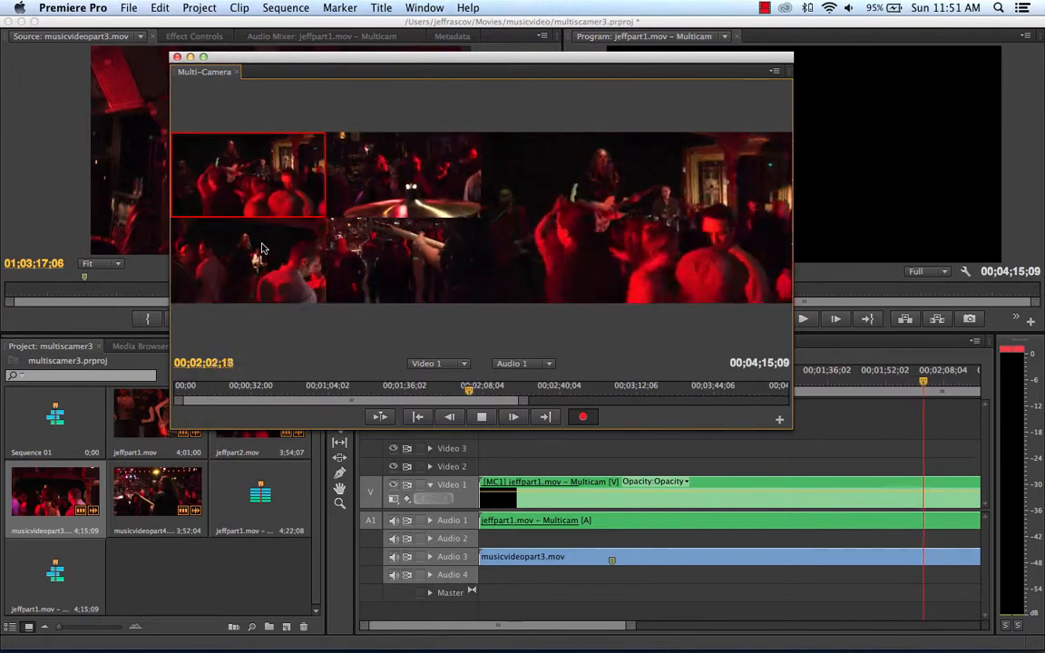
pyautogui.click(277, 193)
pyautogui.click(274, 252)
pyautogui.click(280, 244)
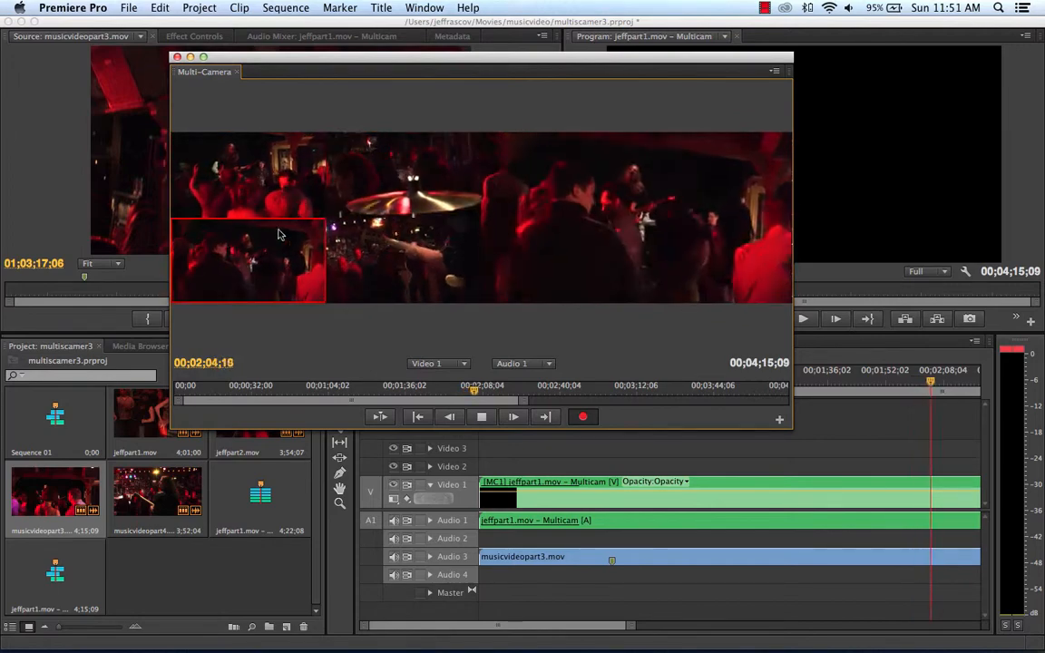
pyautogui.click(280, 201)
pyautogui.click(277, 256)
pyautogui.click(284, 204)
pyautogui.click(350, 293)
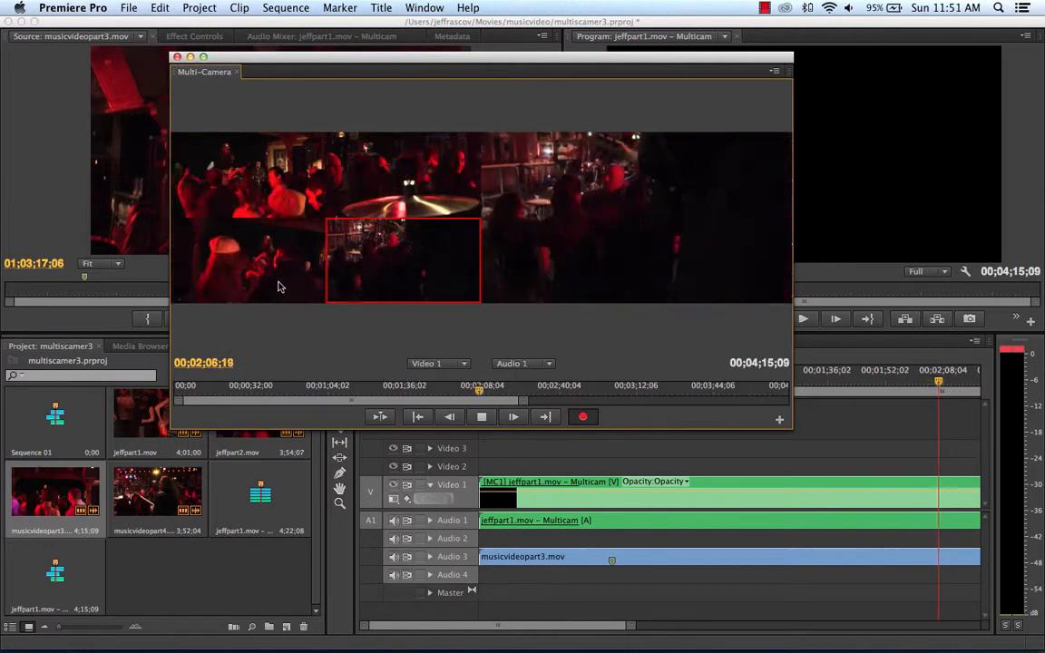
pyautogui.click(276, 199)
pyautogui.click(367, 181)
pyautogui.click(339, 290)
pyautogui.click(244, 261)
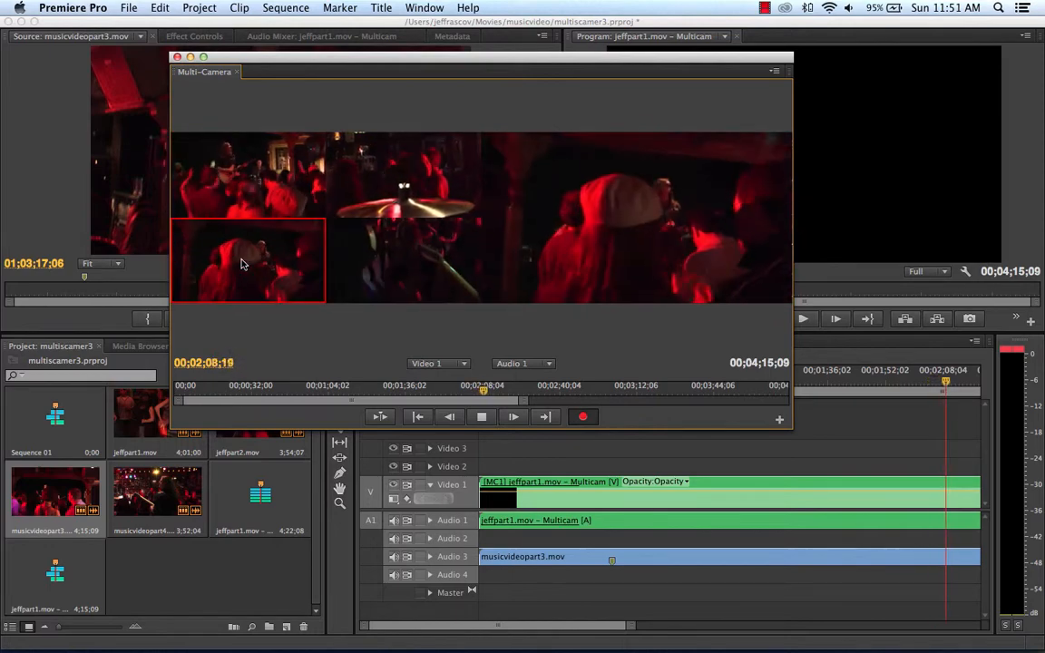
pyautogui.click(270, 197)
pyautogui.click(352, 195)
pyautogui.click(284, 247)
pyautogui.click(363, 192)
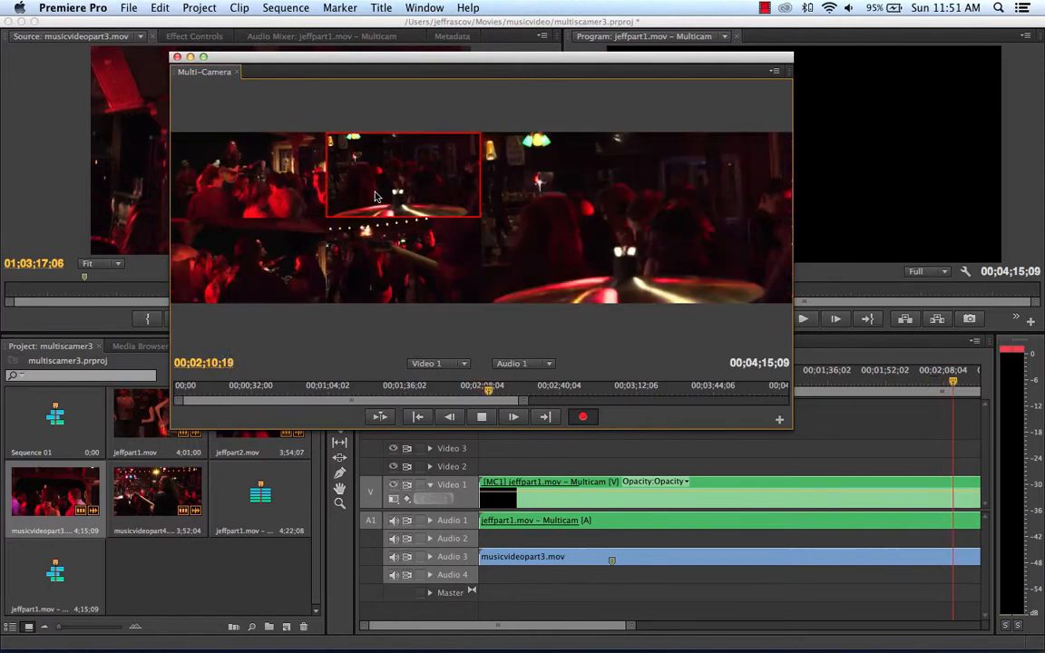
pyautogui.click(484, 417)
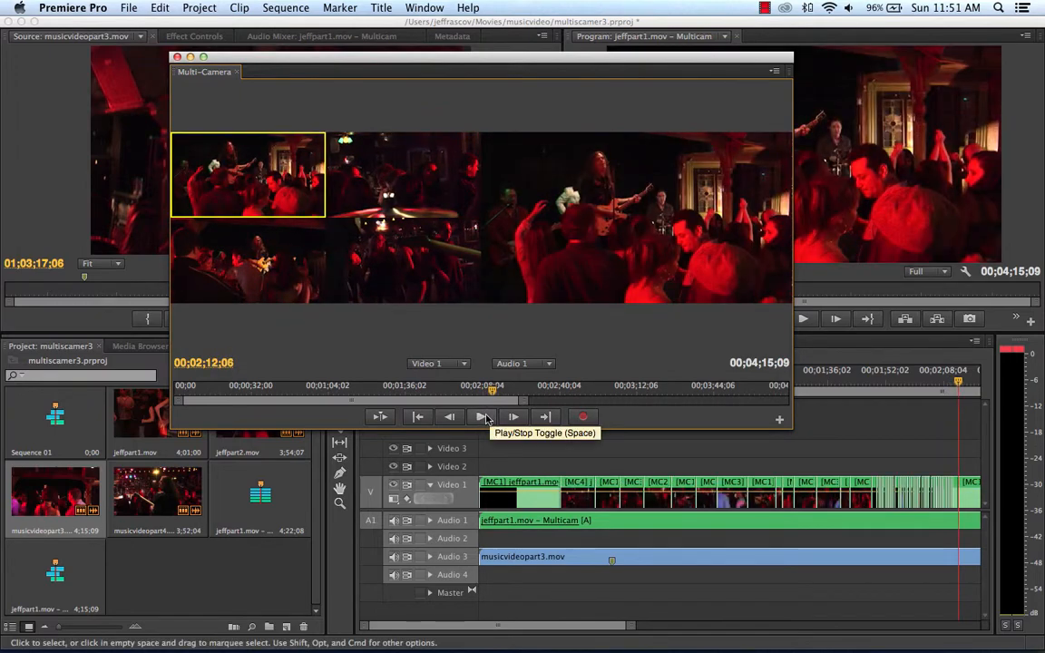
# Move the Multi-Camera Monitor out of the way and review the recorded rapid cuts from 00;01;48;17 to 00;02;04;28 in the sequence
pyautogui.click(921, 380)
pyautogui.moveTo(925, 381); pyautogui.dragTo(879, 382)
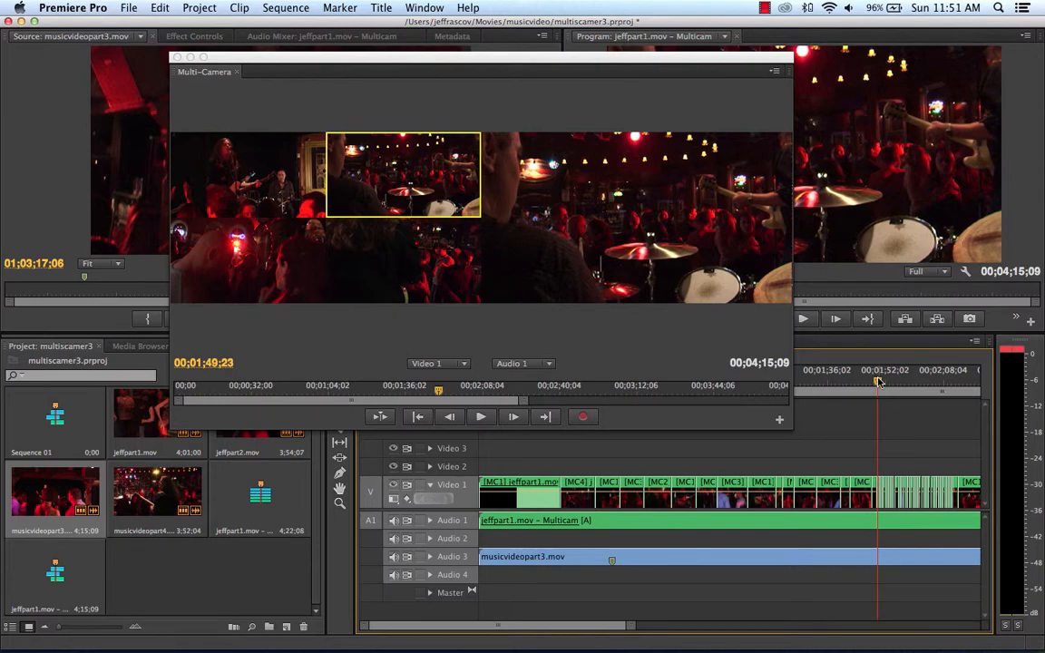
pyautogui.moveTo(640, 58); pyautogui.dragTo(842, 607)
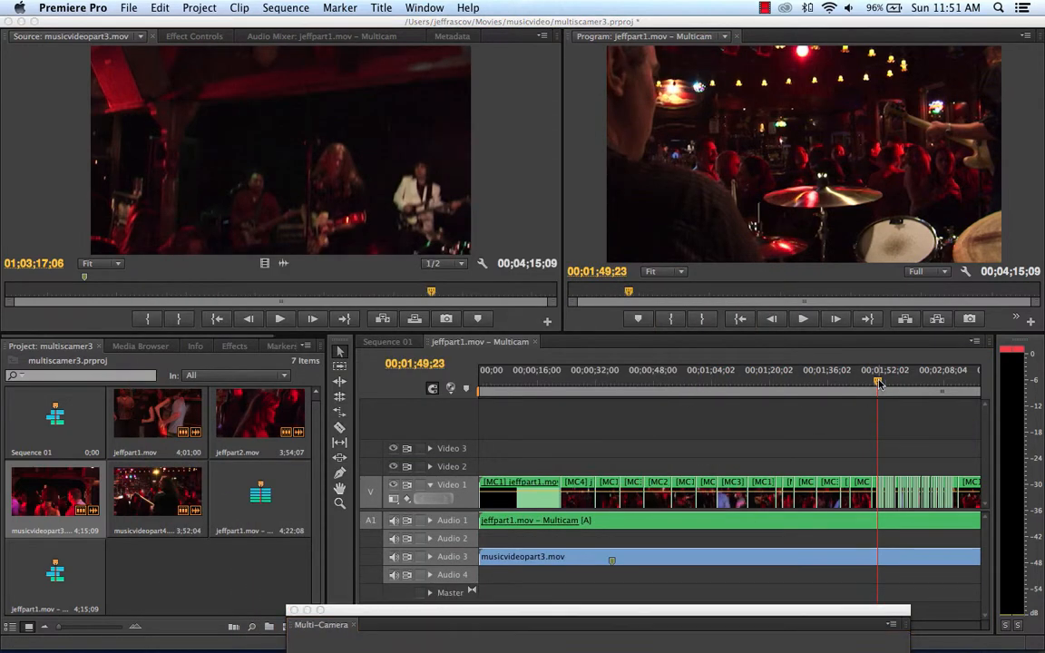
pyautogui.moveTo(876, 387); pyautogui.dragTo(731, 412)
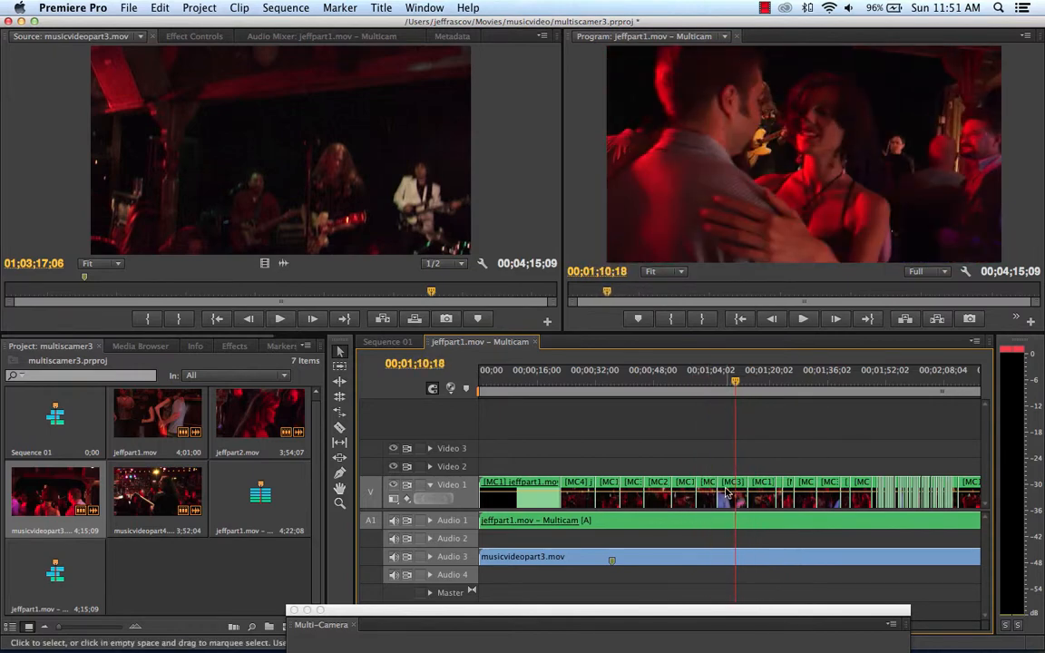
pyautogui.moveTo(799, 392); pyautogui.dragTo(871, 395)
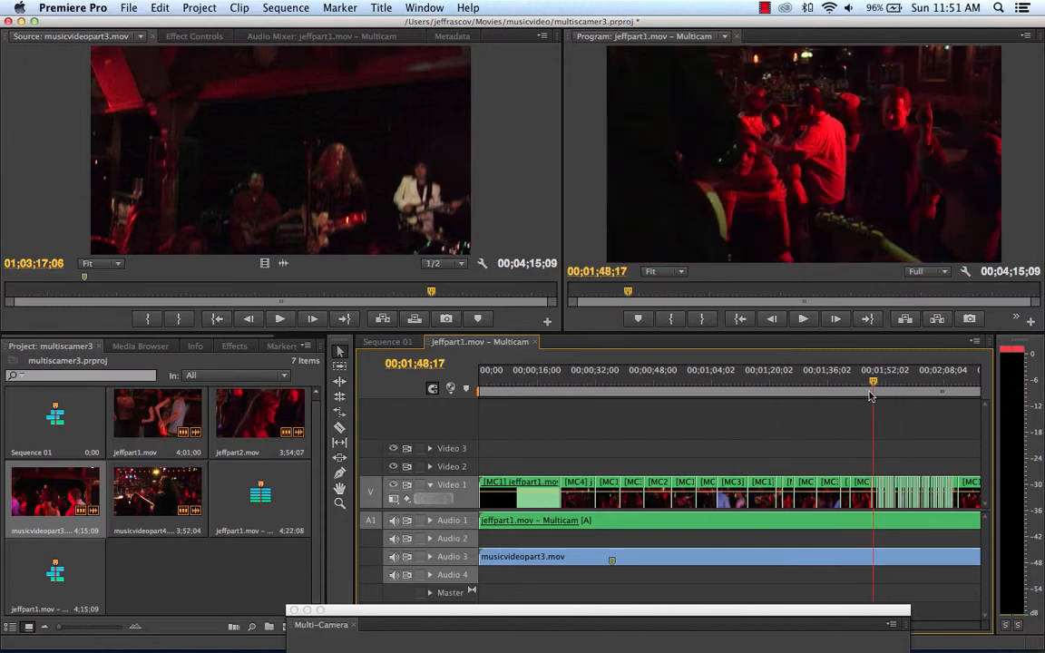
pyautogui.press('space')
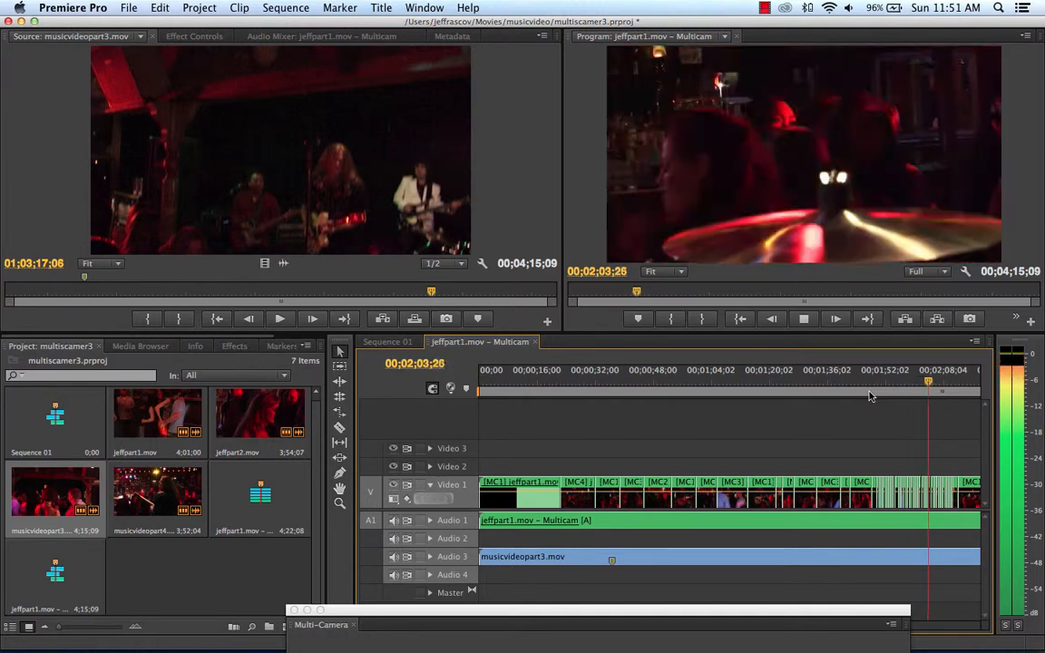
pyautogui.press('space')
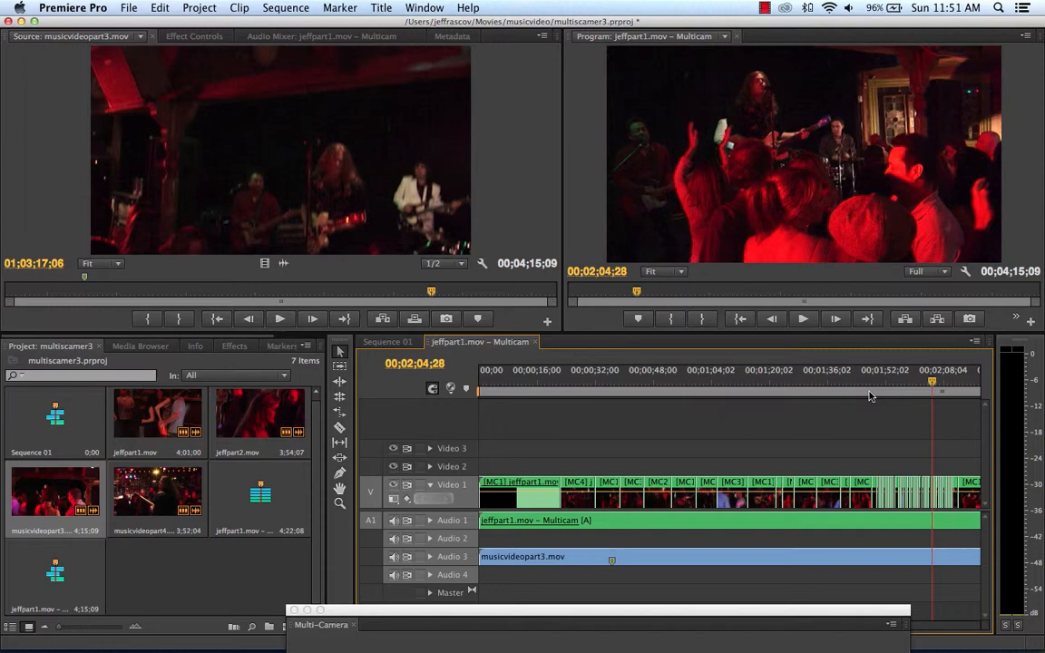
# Check the early angles in the Multi-Camera Monitor, clear it off the timeline, and review the cuts from 00;00;10;00 to 00;00;58;04
pyautogui.moveTo(748, 377); pyautogui.dragTo(671, 382)
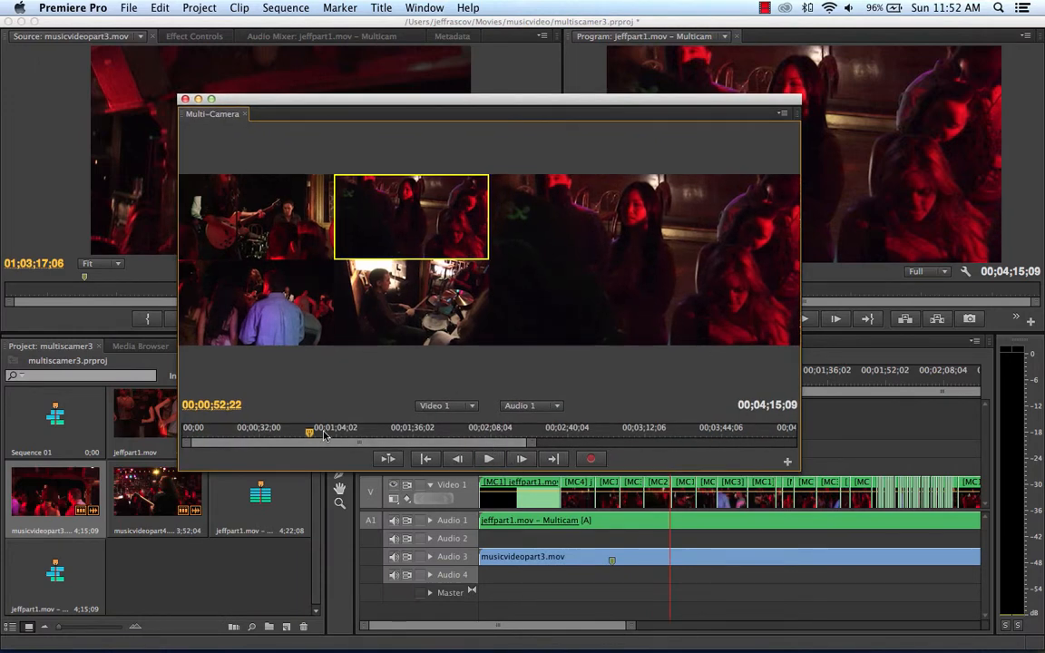
pyautogui.moveTo(308, 434); pyautogui.dragTo(205, 432)
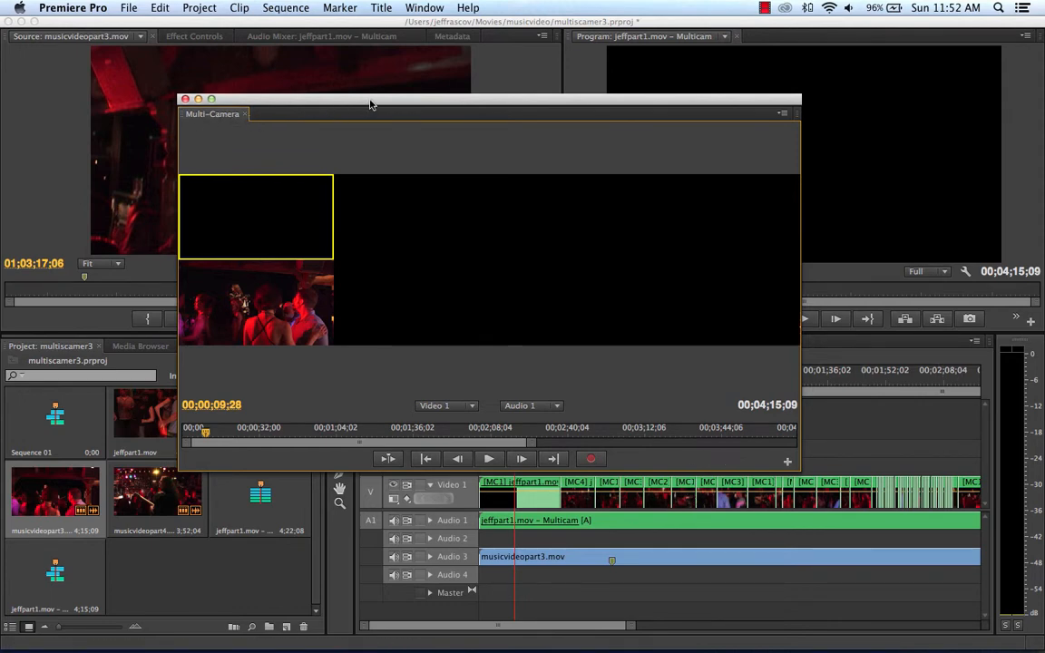
pyautogui.moveTo(370, 105); pyautogui.dragTo(552, 575)
pyautogui.click(516, 382)
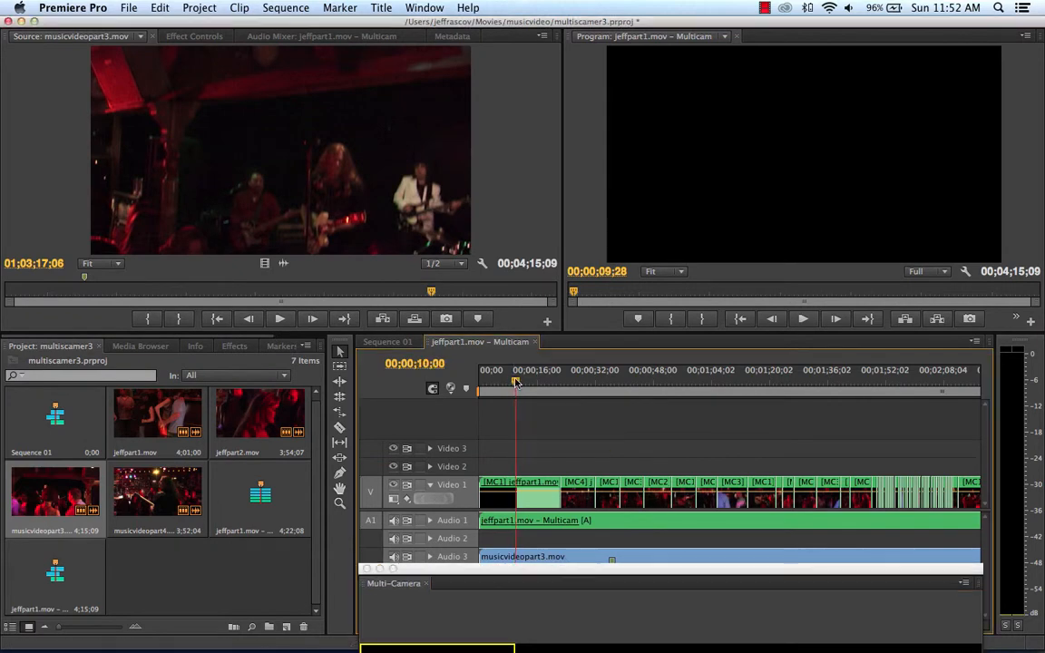
pyautogui.moveTo(517, 382); pyautogui.dragTo(691, 405)
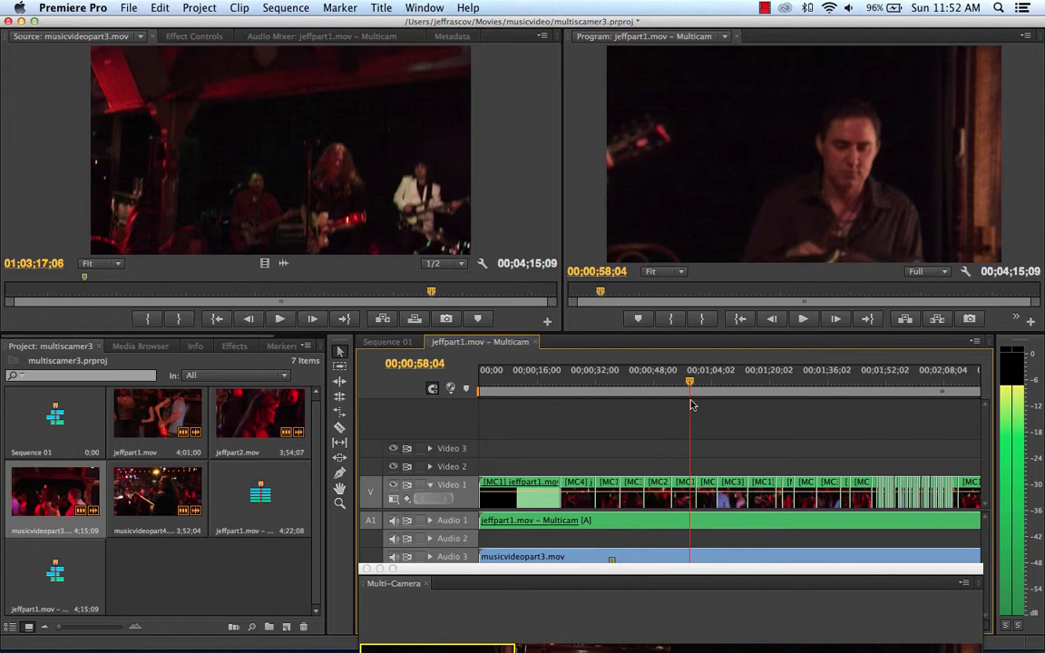
# Select the Video 1 clip just before the [MC3] segment, cue the sequence to 00;00;57;10, and move the Multi-Camera Monitor clear of the timeline
pyautogui.click(709, 487)
pyautogui.moveTo(712, 382); pyautogui.dragTo(690, 381)
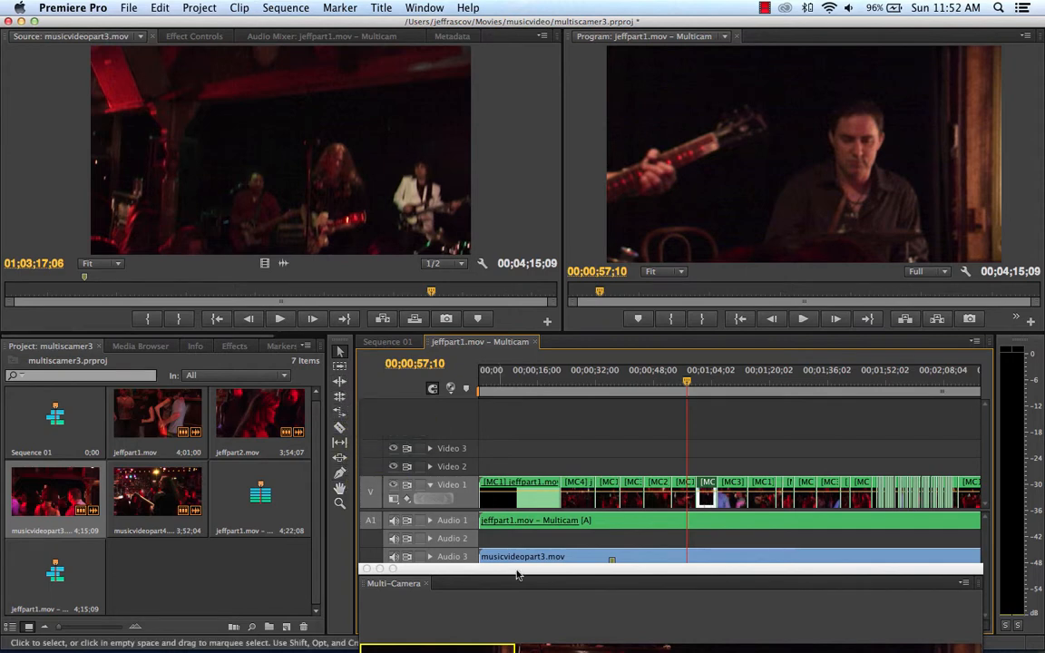
pyautogui.moveTo(466, 570); pyautogui.dragTo(781, 628)
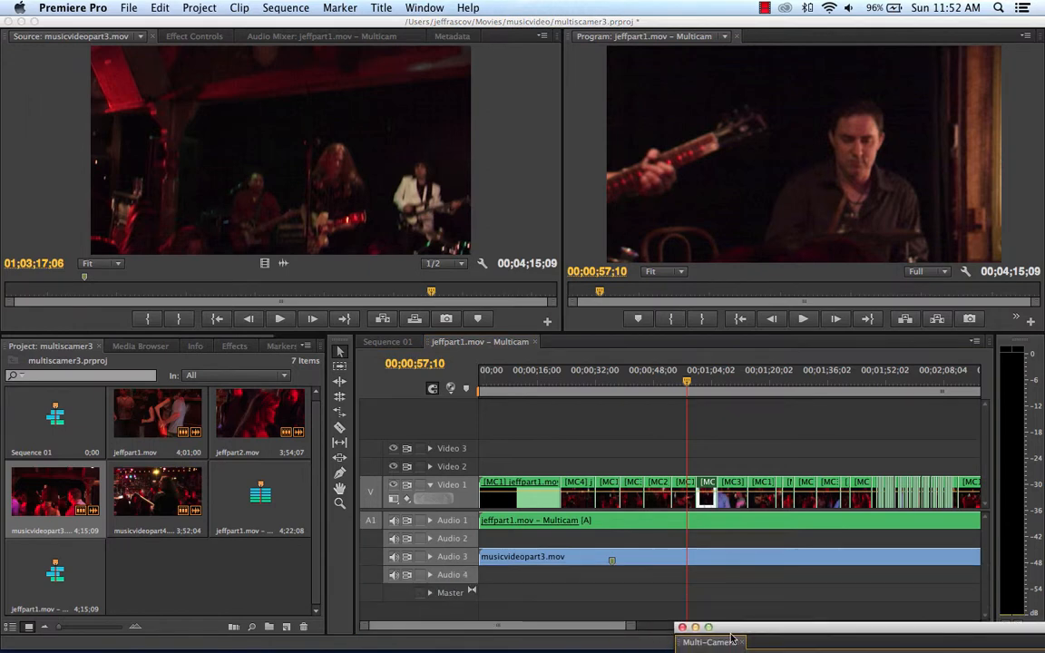
# Close the Multi-Camera Monitor and cue the sequence to 00;00;57;24, shortly before the cut from [MC1] to [MC2]
pyautogui.click(684, 628)
pyautogui.moveTo(630, 625); pyautogui.dragTo(542, 612)
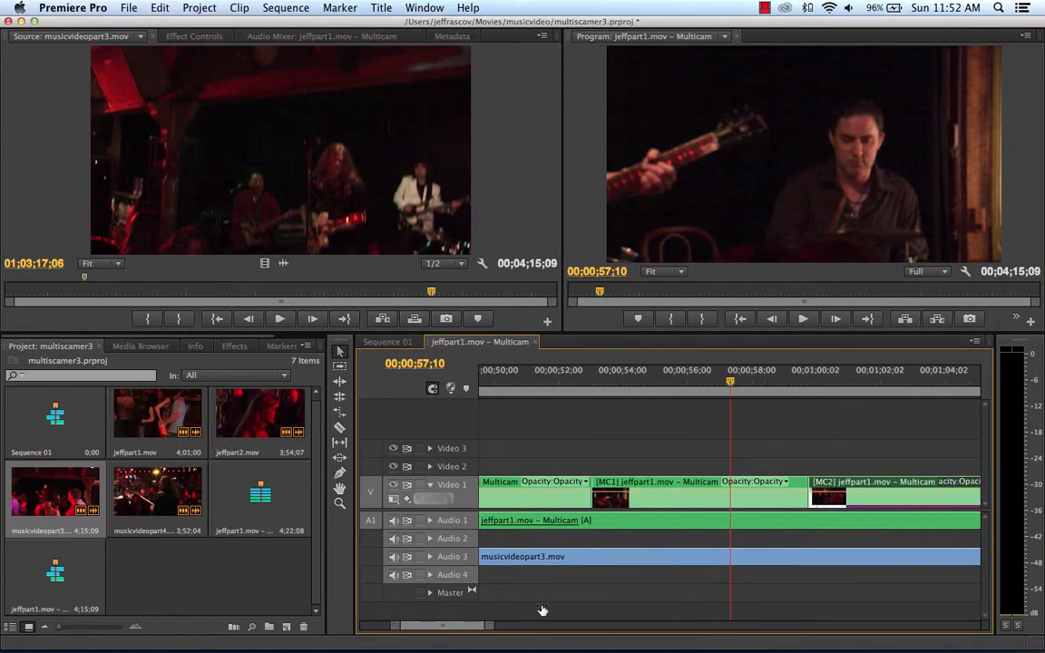
pyautogui.click(709, 385)
pyautogui.moveTo(708, 385); pyautogui.dragTo(748, 402)
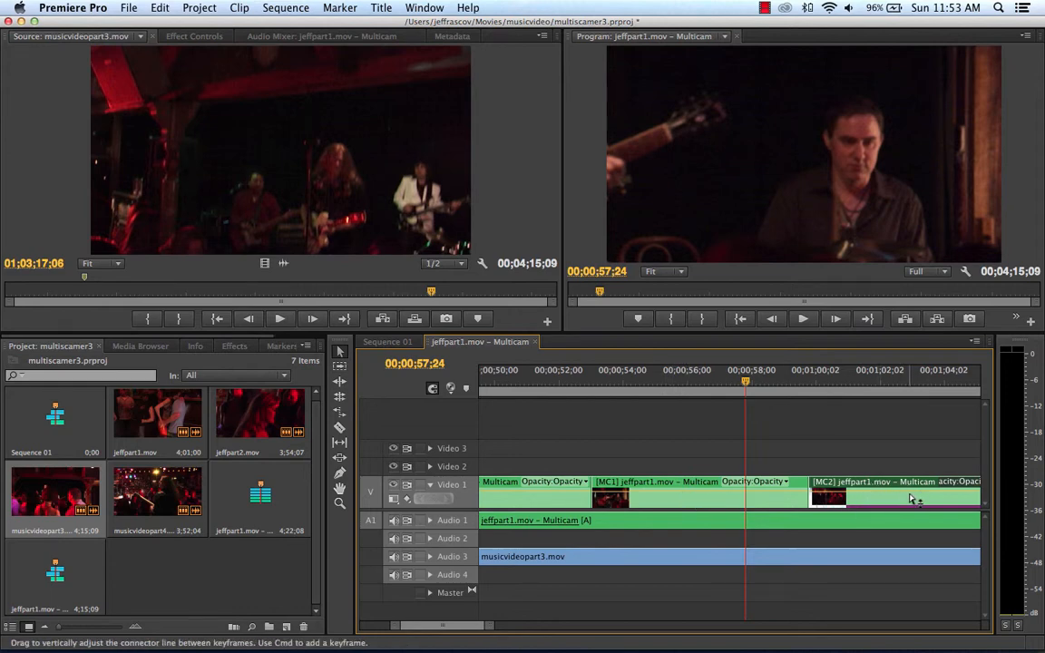
# Try a ripple edit that pulls the end of the [MC1] clip back to the playhead at 00;00;57;24, and undo it
pyautogui.click(340, 398)
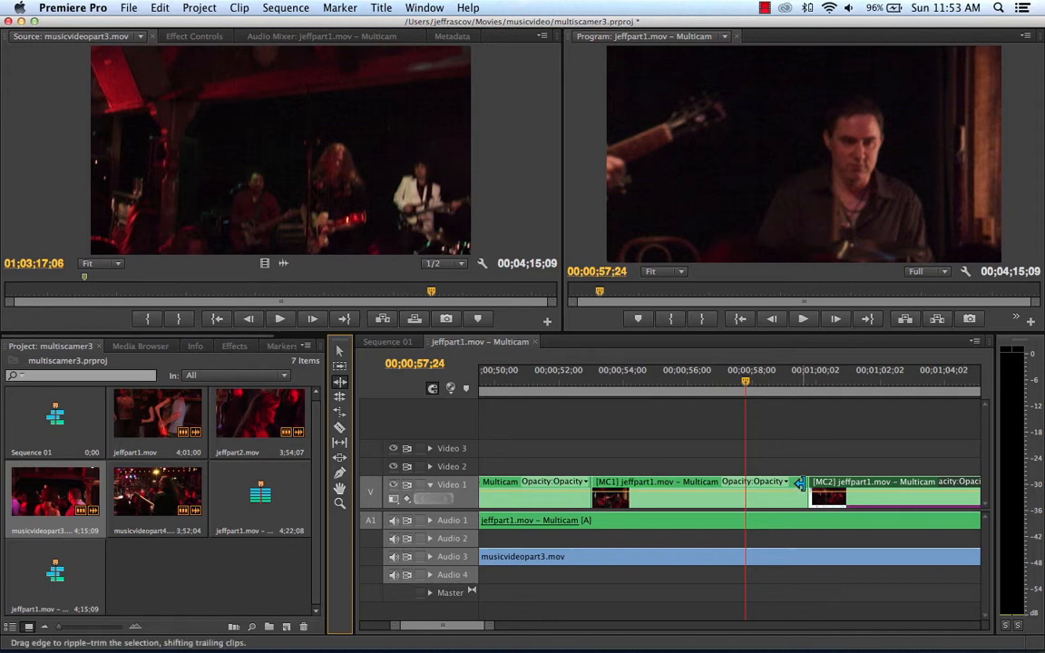
pyautogui.moveTo(799, 484); pyautogui.dragTo(737, 481)
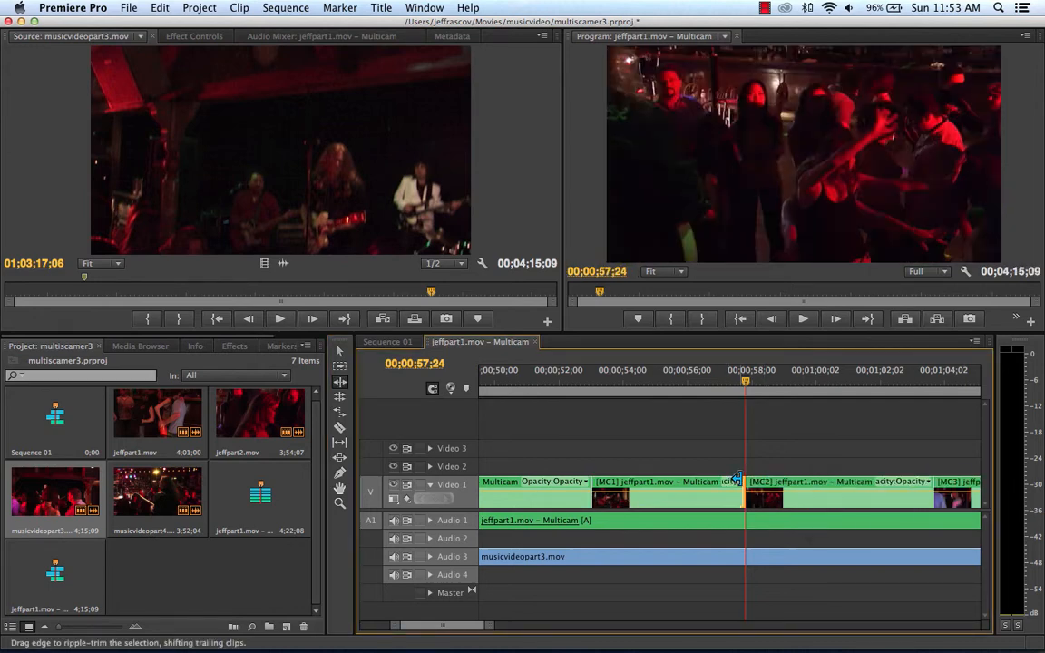
pyautogui.click(339, 383)
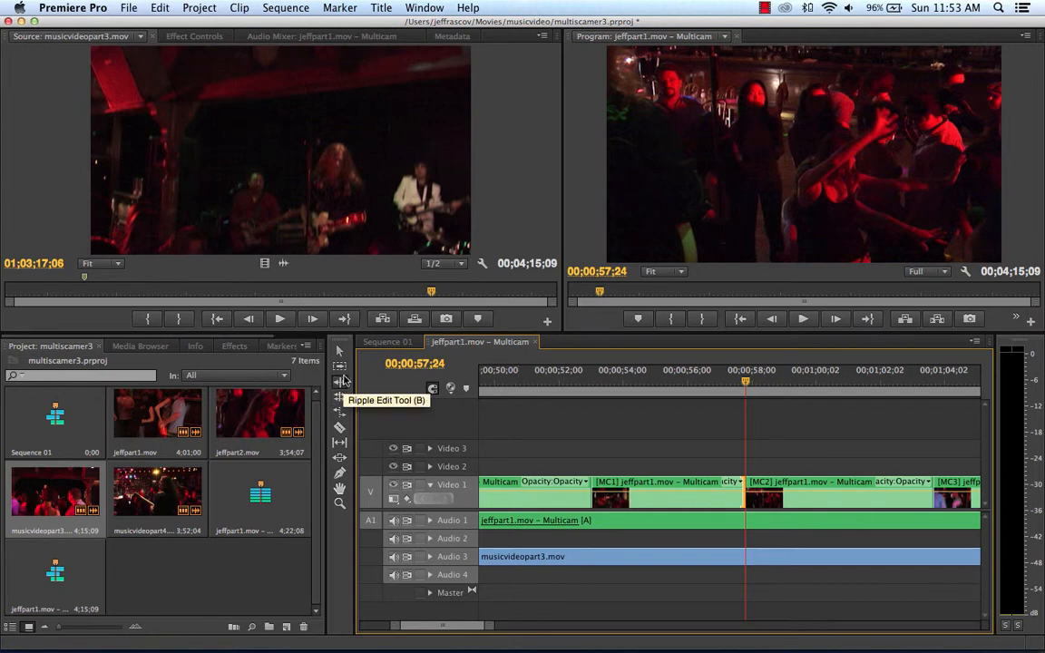
pyautogui.click(159, 9)
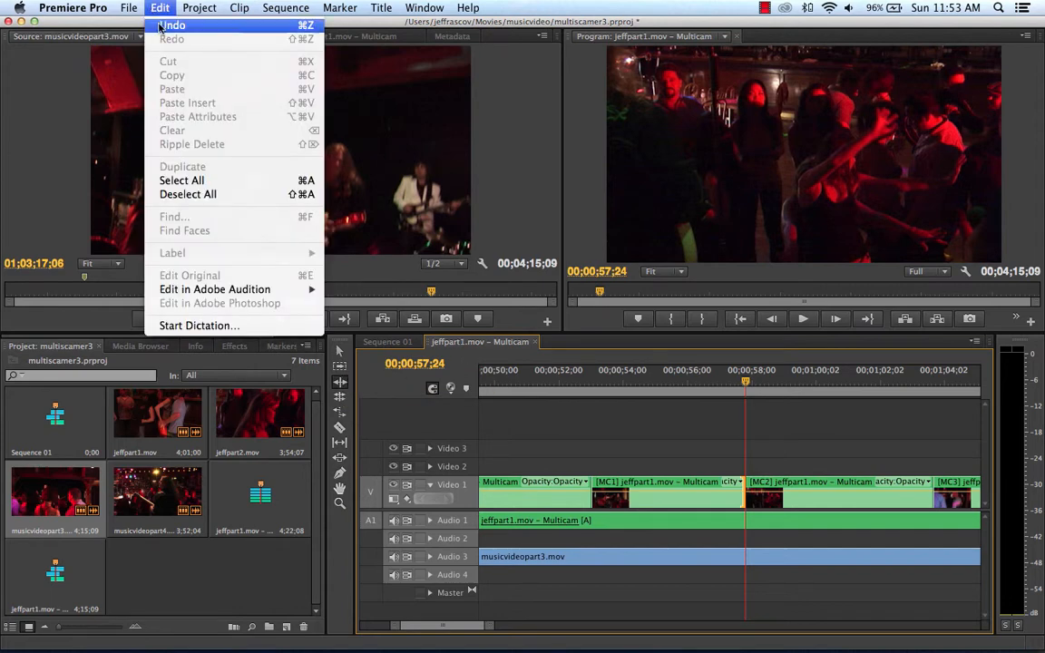
pyautogui.click(159, 29)
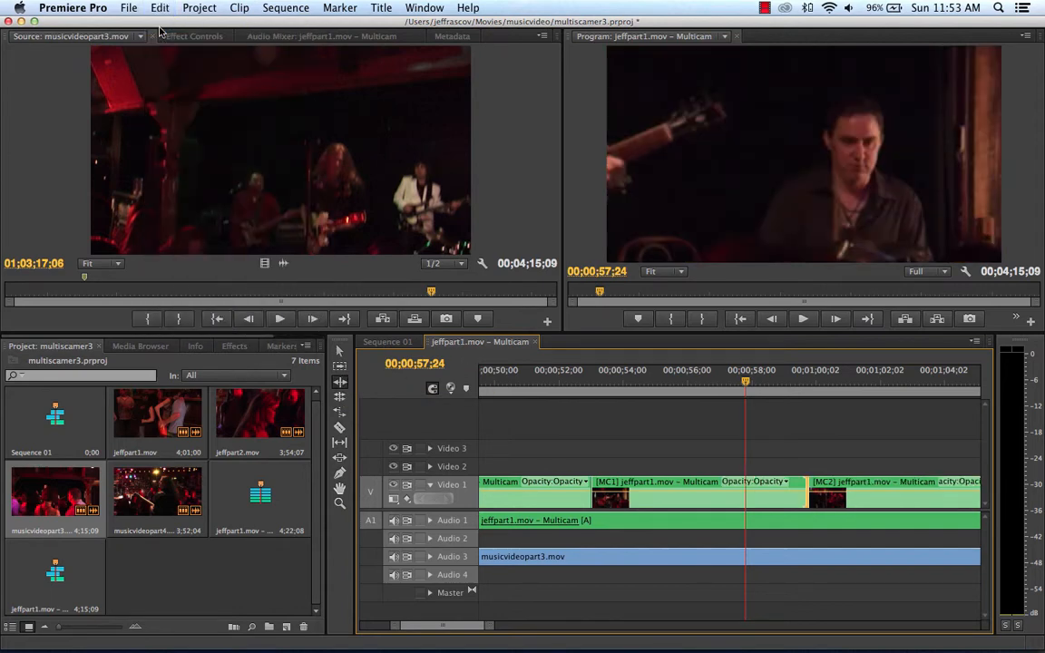
# Try to trim the [MC1] clip's outgoing edge to the playhead with the Rolling Edit tool, and undo that trim
pyautogui.click(338, 399)
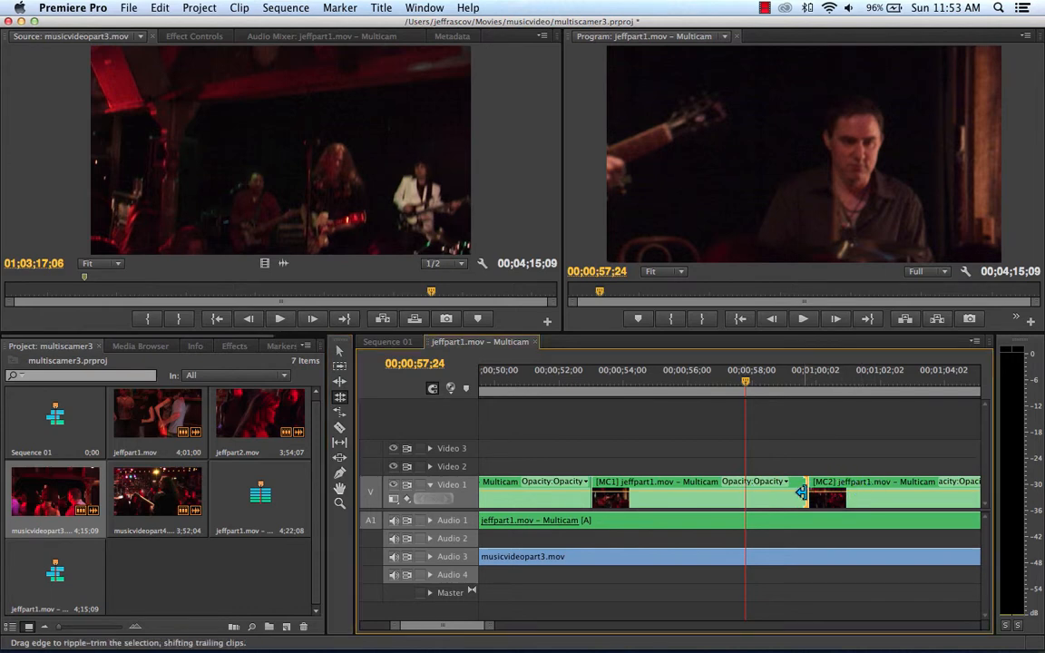
pyautogui.moveTo(804, 491); pyautogui.dragTo(743, 491)
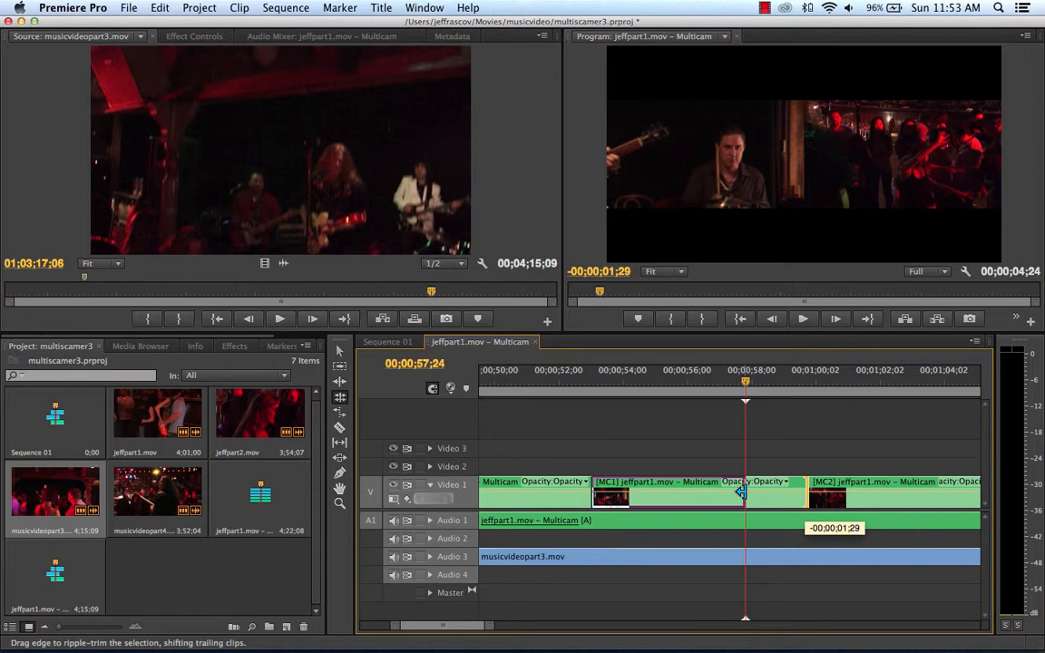
pyautogui.moveTo(742, 491); pyautogui.dragTo(742, 491)
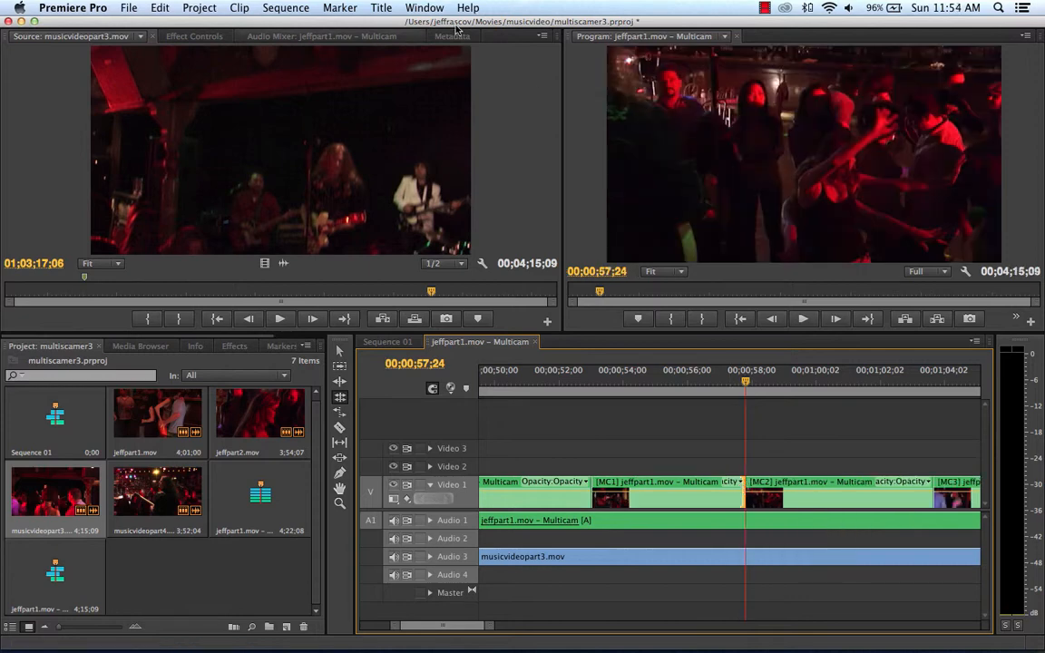
pyautogui.click(160, 9)
pyautogui.click(160, 9)
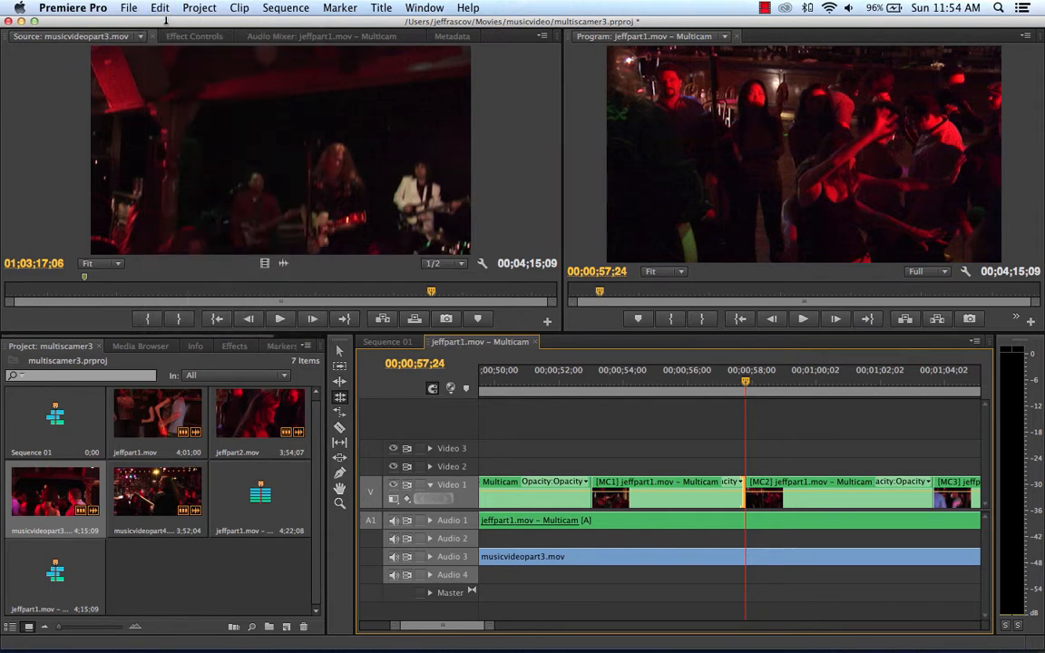
pyautogui.click(159, 9)
pyautogui.click(168, 25)
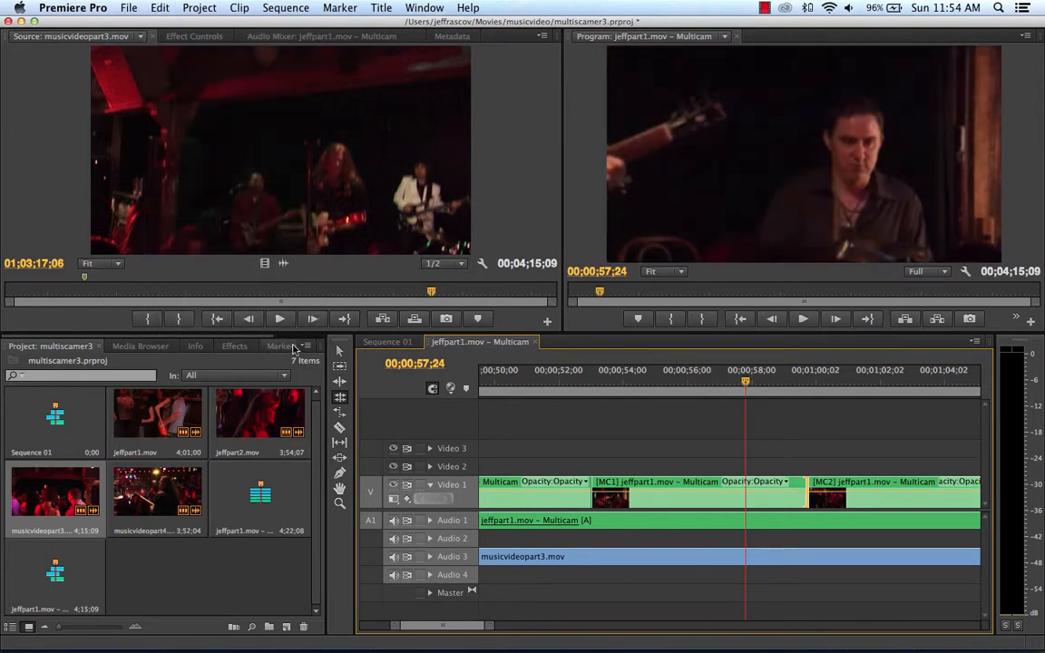
# Roll the edit point between the [MC1] and [MC2] clips to 00;00;57;24 and play back the adjusted cut
pyautogui.click(340, 400)
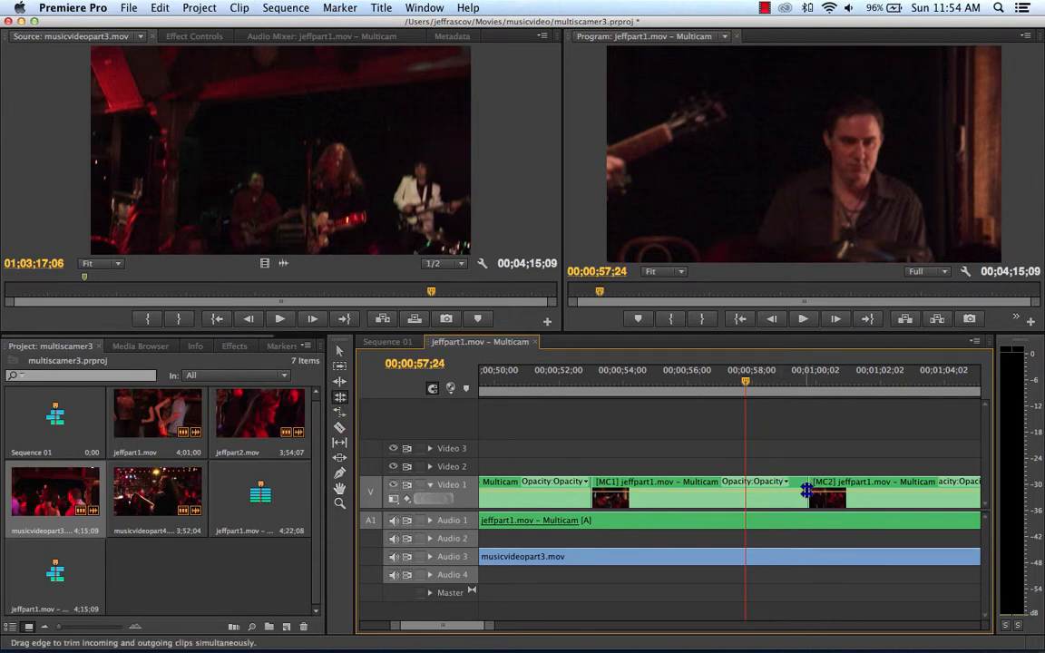
pyautogui.moveTo(808, 491); pyautogui.dragTo(745, 491)
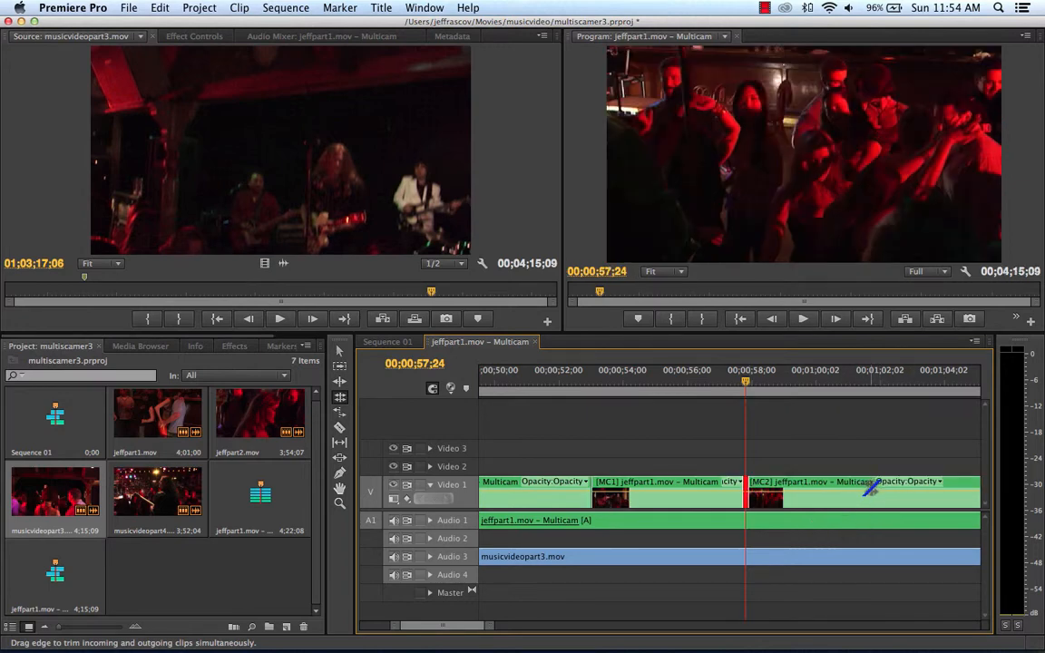
pyautogui.moveTo(744, 380); pyautogui.dragTo(720, 384)
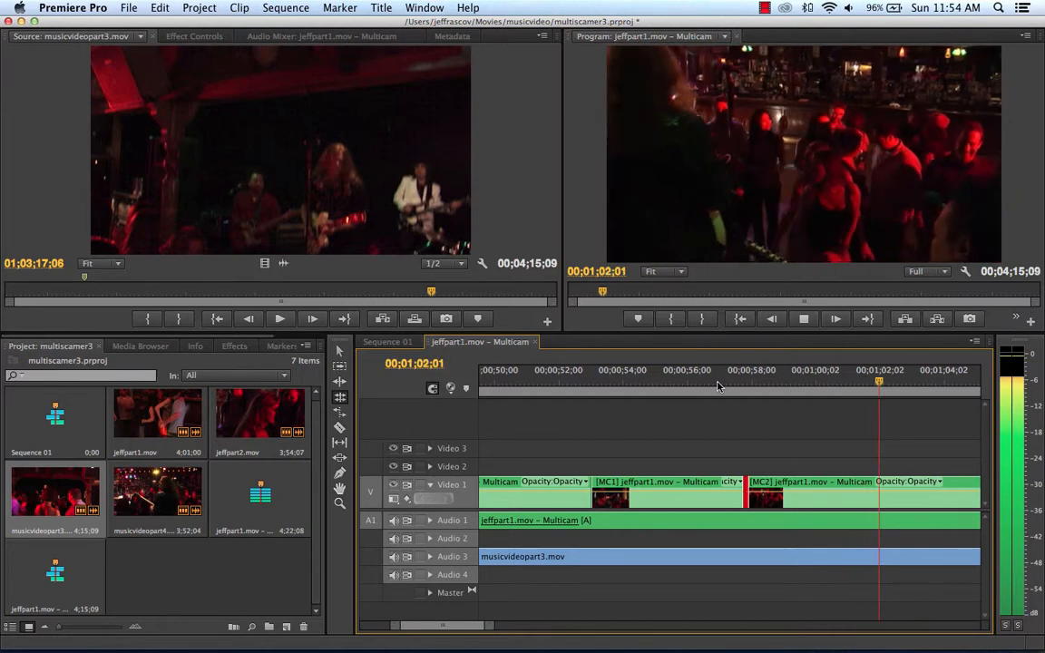
pyautogui.press('space')
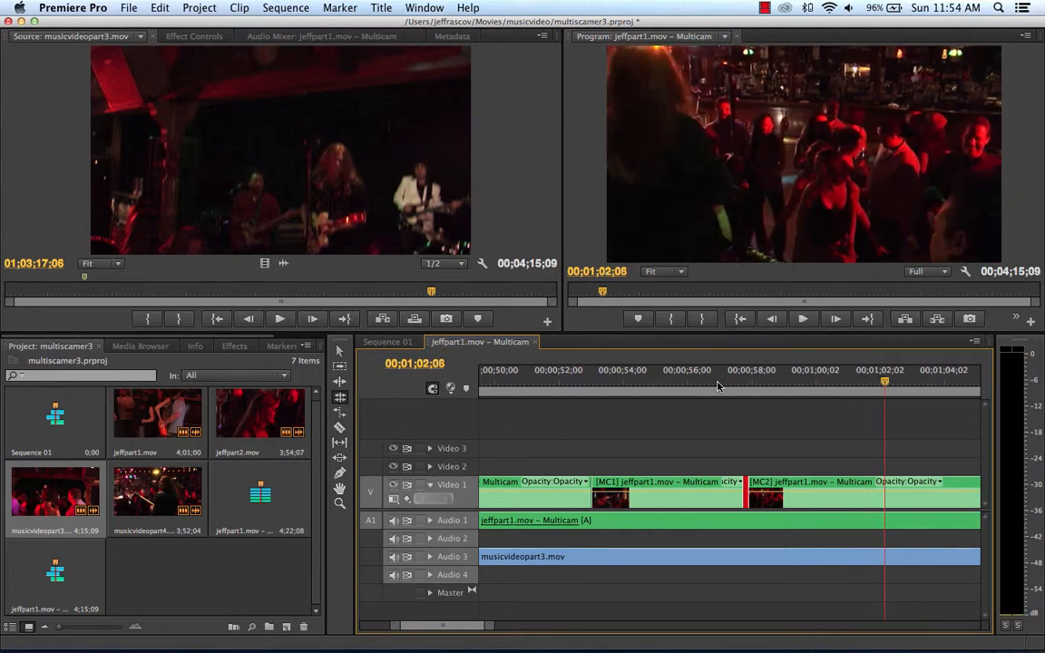
pyautogui.click(342, 400)
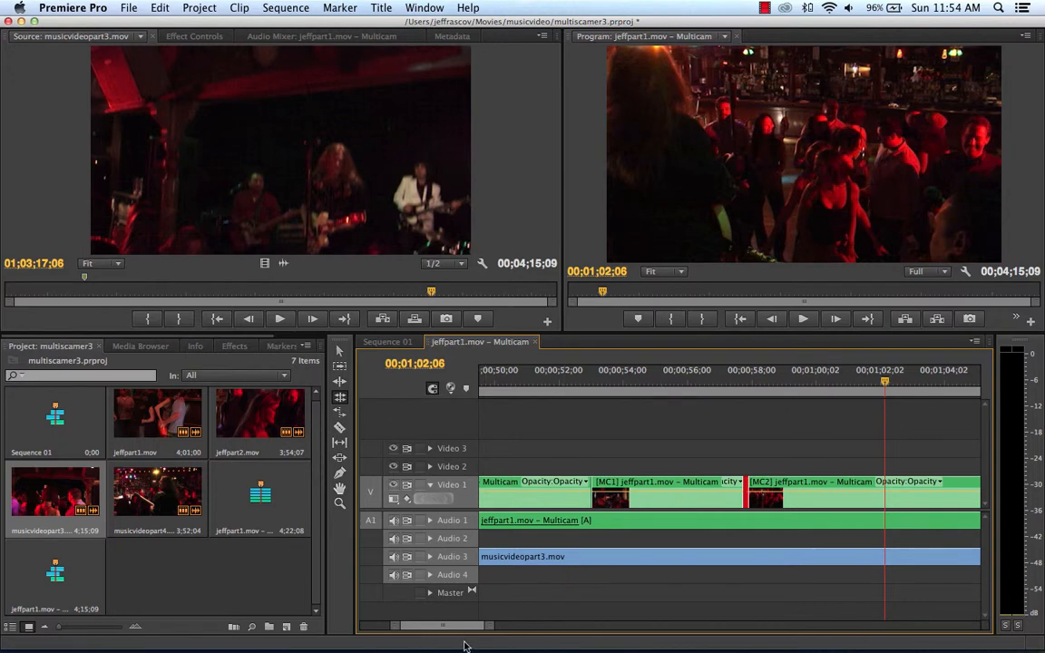
# Cue the sequence to 00;00;25;27 and trim the opening of the multicam video on Video 1 up to that frame
pyautogui.moveTo(488, 630); pyautogui.dragTo(741, 626)
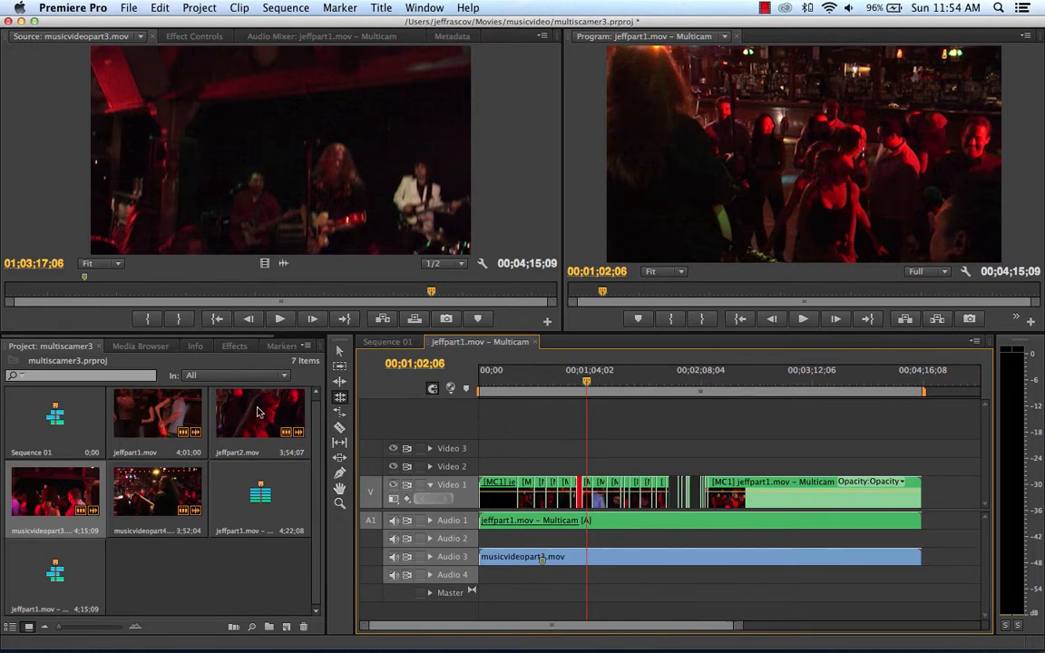
pyautogui.click(341, 352)
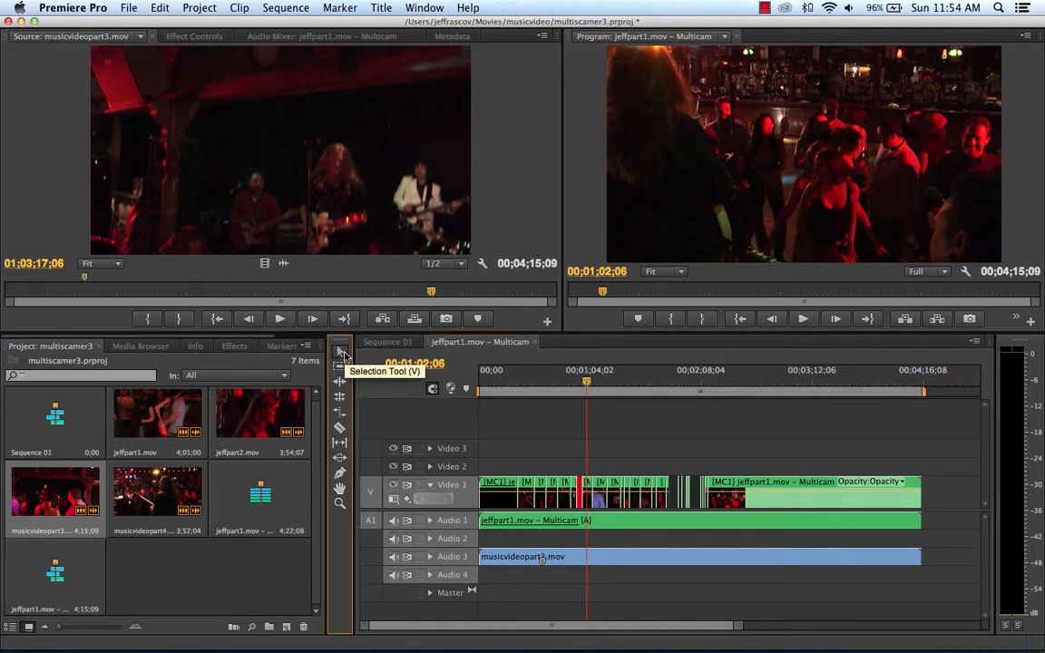
pyautogui.moveTo(499, 377); pyautogui.dragTo(523, 386)
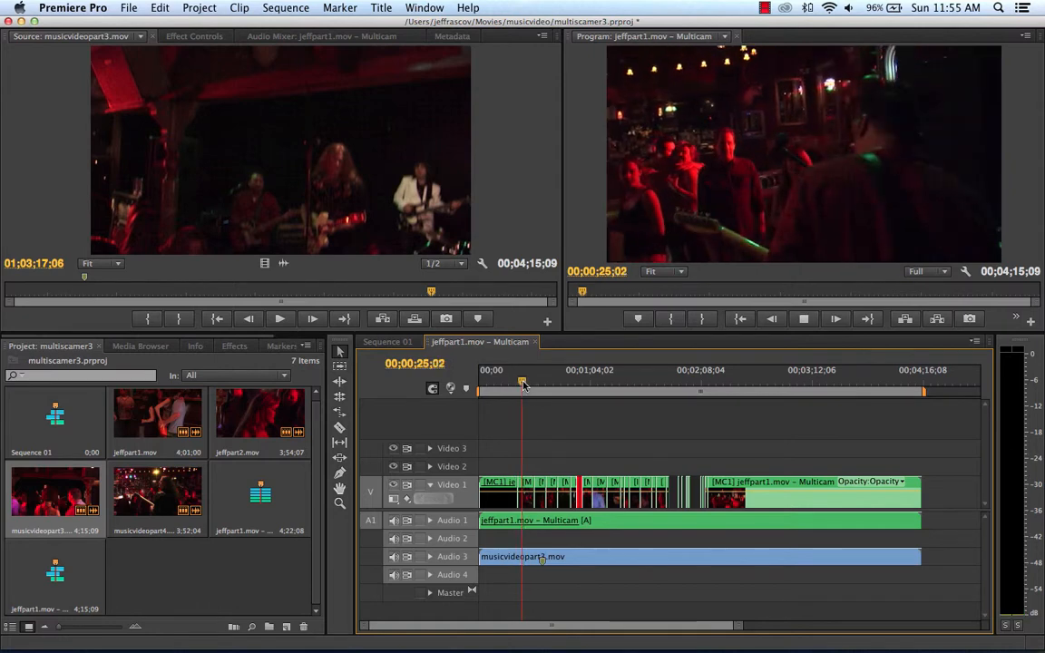
pyautogui.press('space')
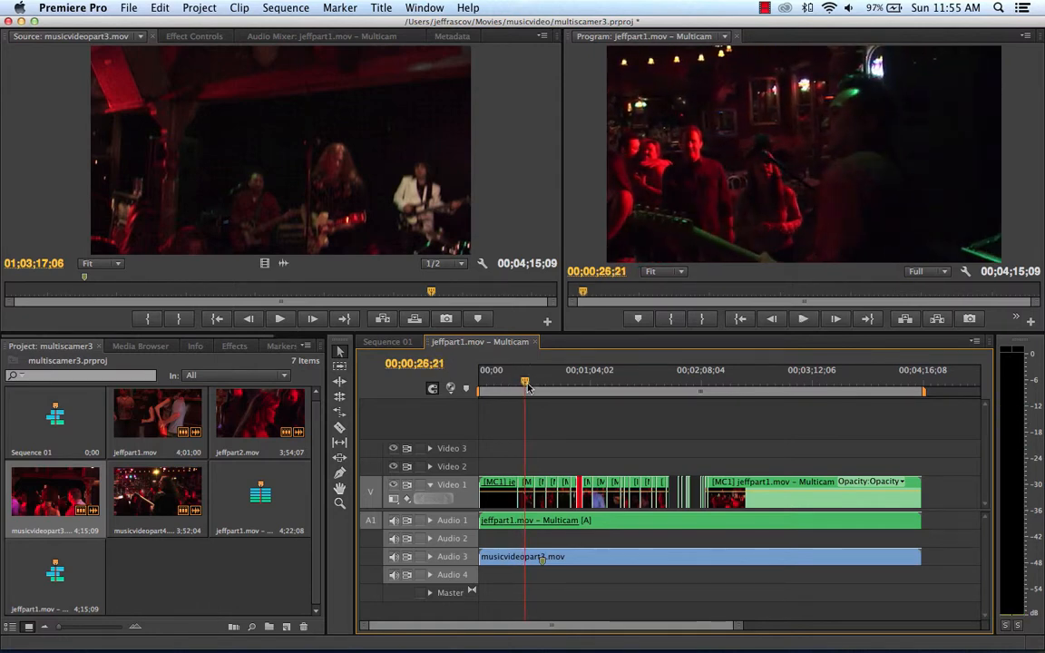
pyautogui.moveTo(528, 386); pyautogui.dragTo(524, 386)
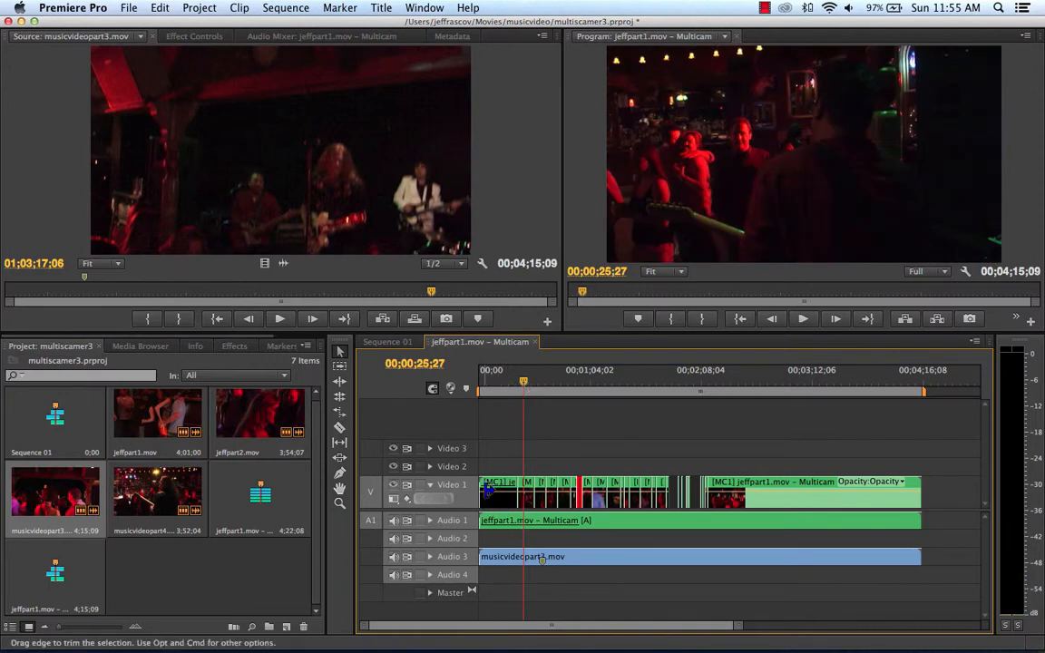
pyautogui.moveTo(488, 489); pyautogui.dragTo(524, 490)
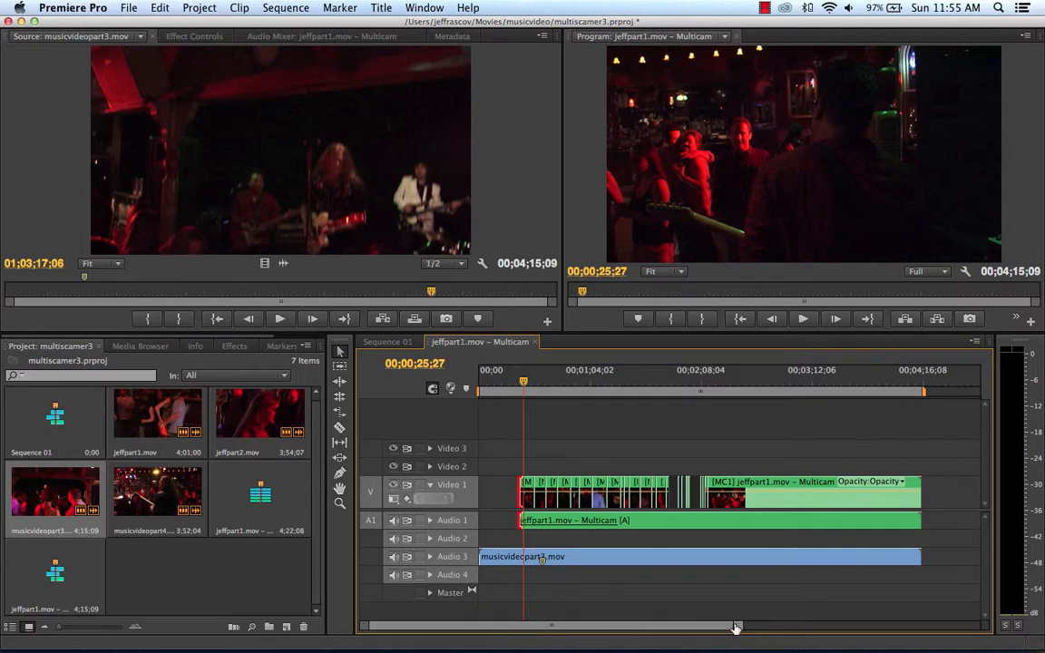
pyautogui.moveTo(737, 626); pyautogui.dragTo(621, 625)
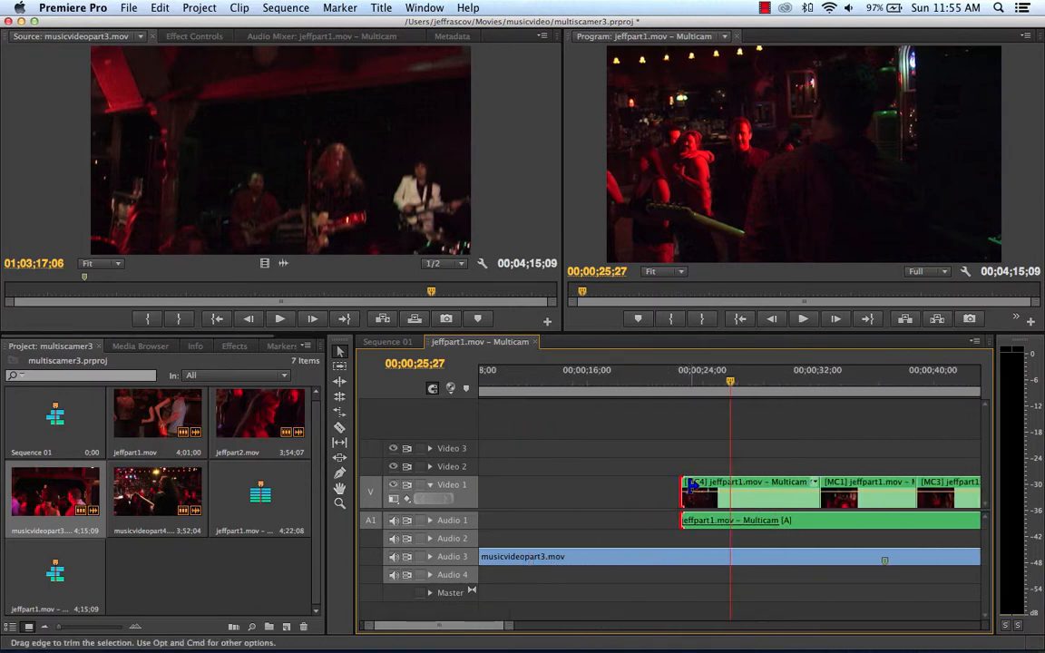
pyautogui.moveTo(691, 485); pyautogui.dragTo(733, 489)
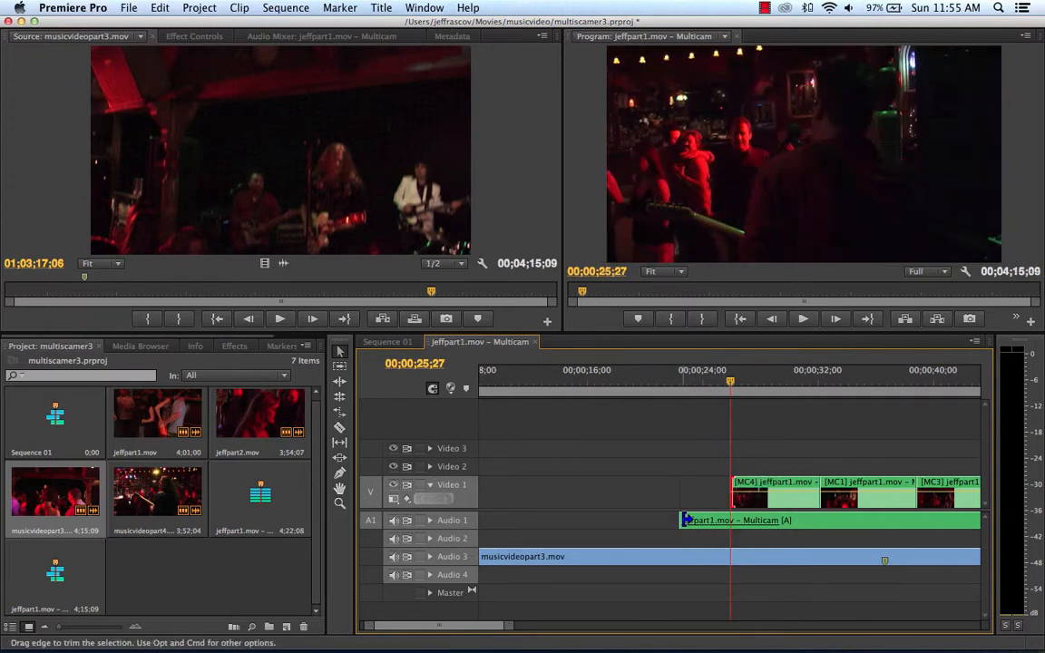
# Delete the multicam audio from Audio 1 and trim the start of musicvideopart3.mov on Audio 3 to 00;00;25;27
pyautogui.moveTo(686, 520); pyautogui.dragTo(724, 521)
pyautogui.moveTo(656, 479); pyautogui.dragTo(696, 491)
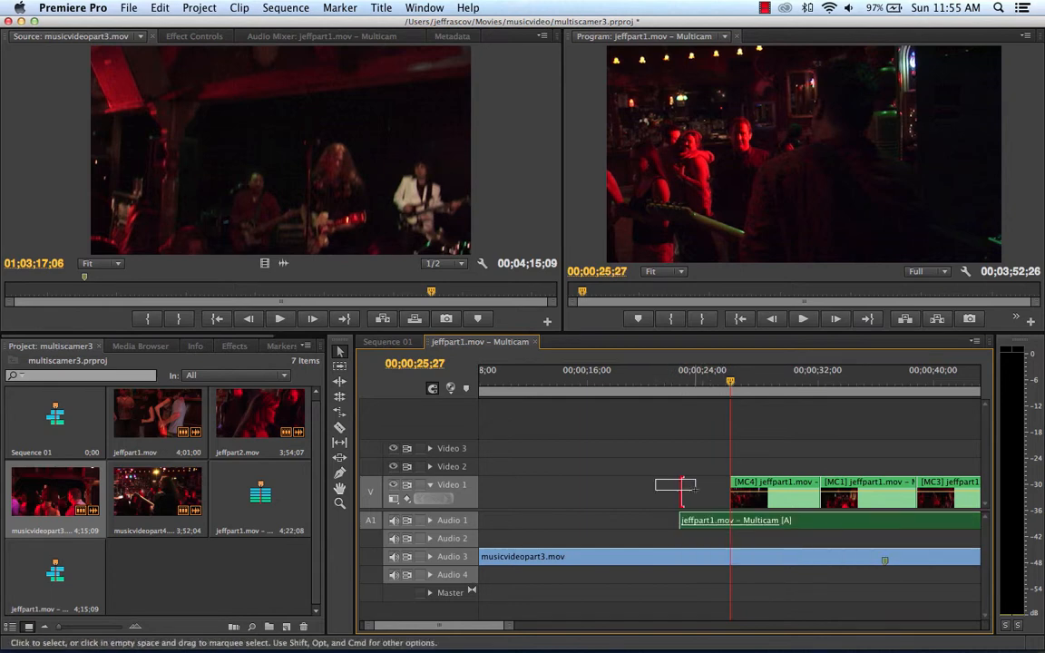
pyautogui.press('Delete')
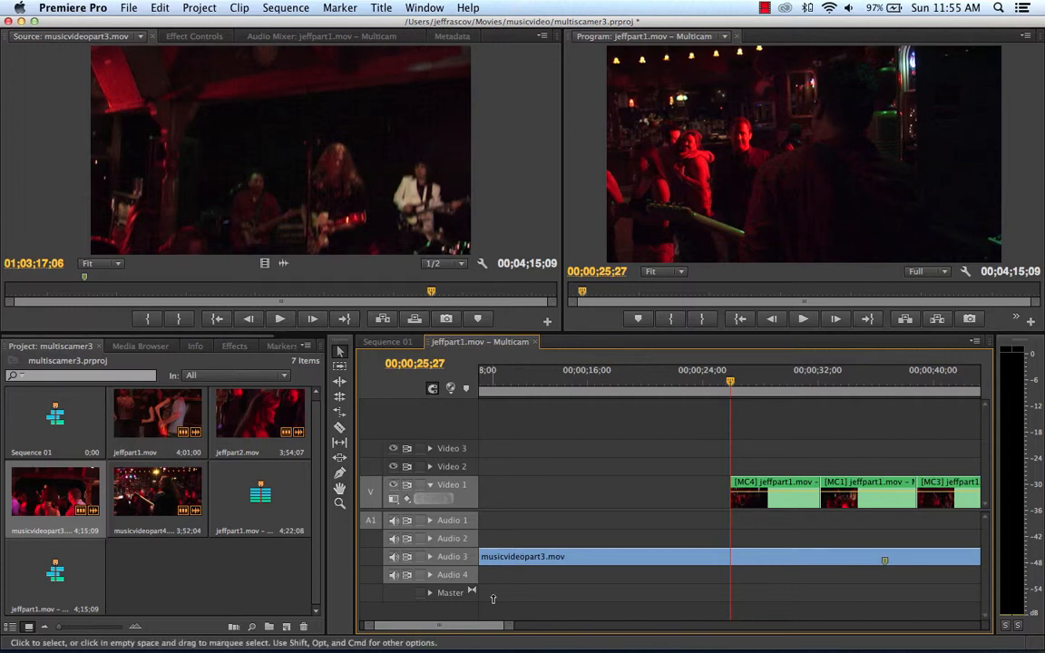
pyautogui.moveTo(505, 625); pyautogui.dragTo(652, 630)
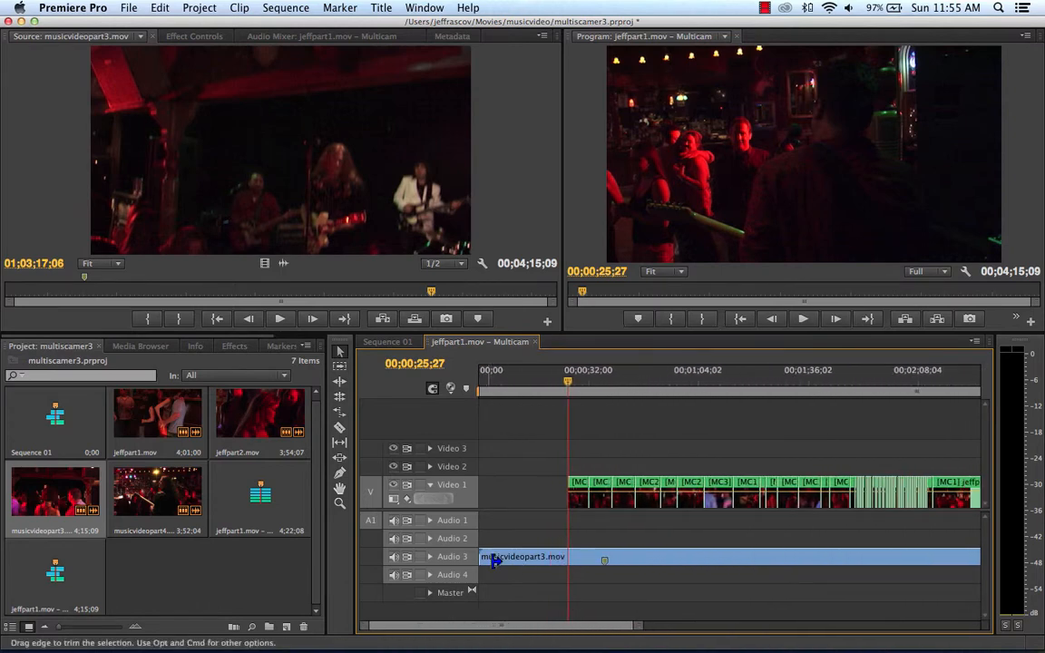
pyautogui.moveTo(483, 557); pyautogui.dragTo(569, 557)
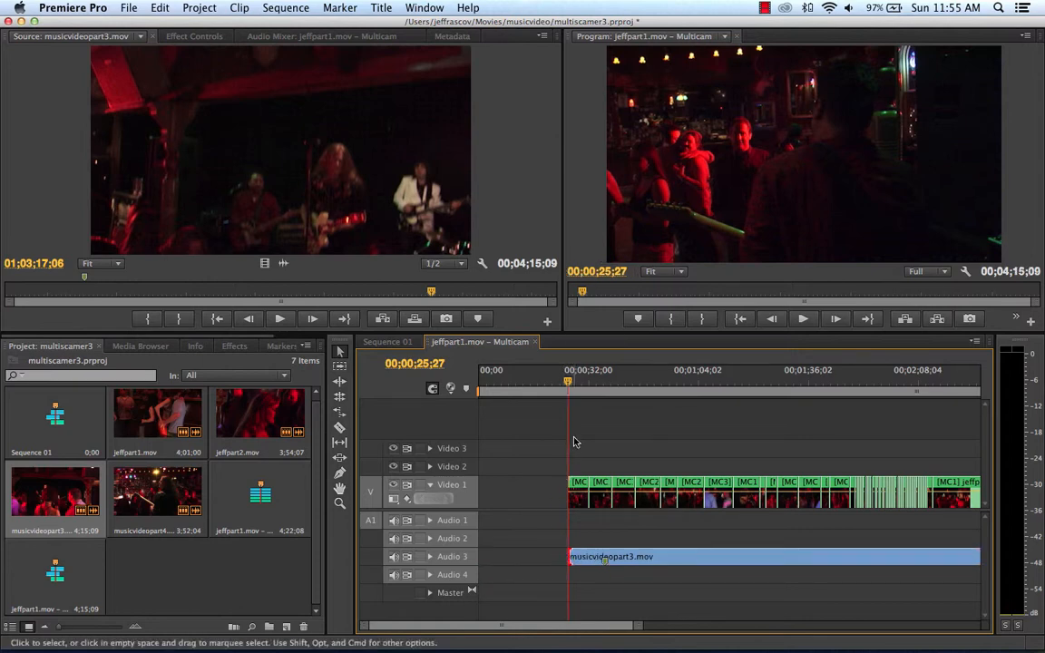
# Move all the video segments and musicvideopart3.mov together to the sequence start, and play the opening to 00;00;13;20
pyautogui.moveTo(572, 444); pyautogui.dragTo(980, 588)
pyautogui.moveTo(1042, 585); pyautogui.dragTo(1007, 612)
pyautogui.moveTo(642, 626); pyautogui.dragTo(514, 629)
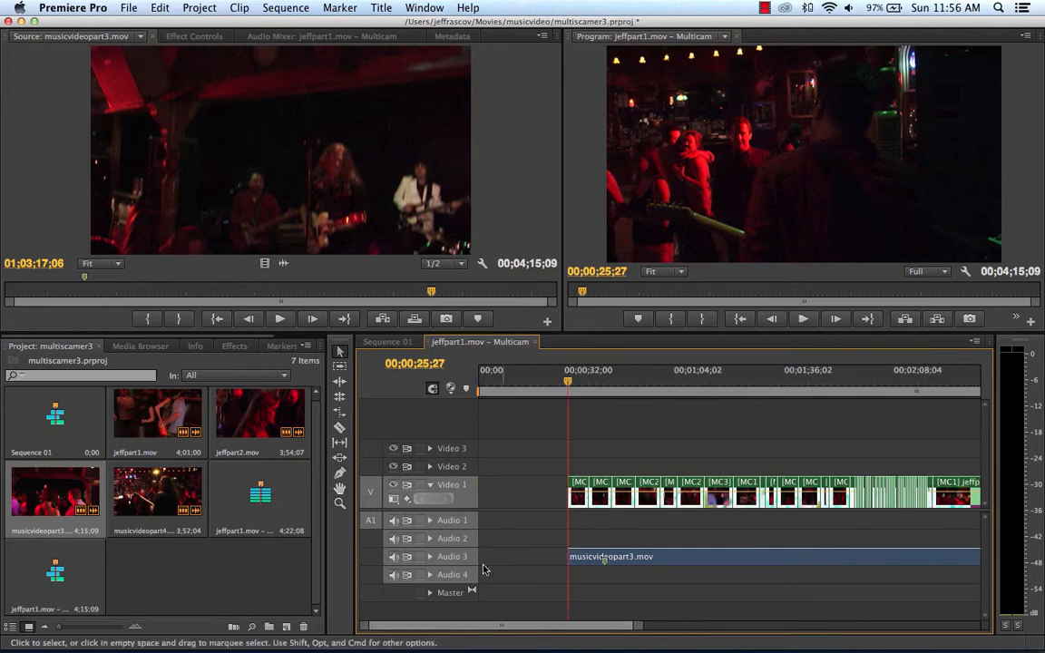
pyautogui.moveTo(600, 558); pyautogui.dragTo(501, 562)
pyautogui.press('Home')
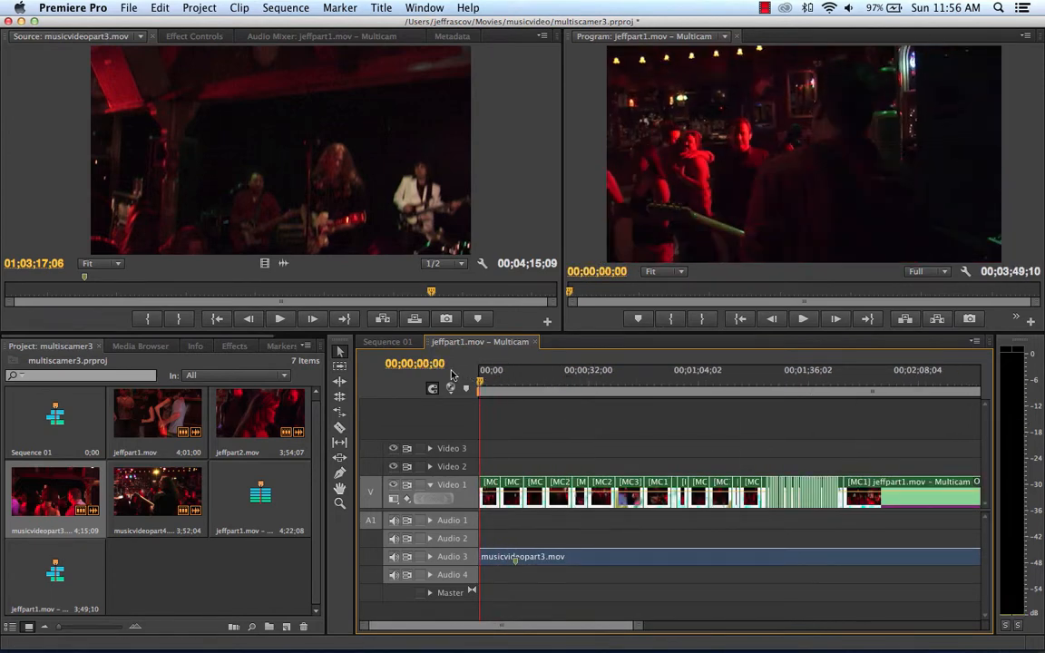
pyautogui.press('space')
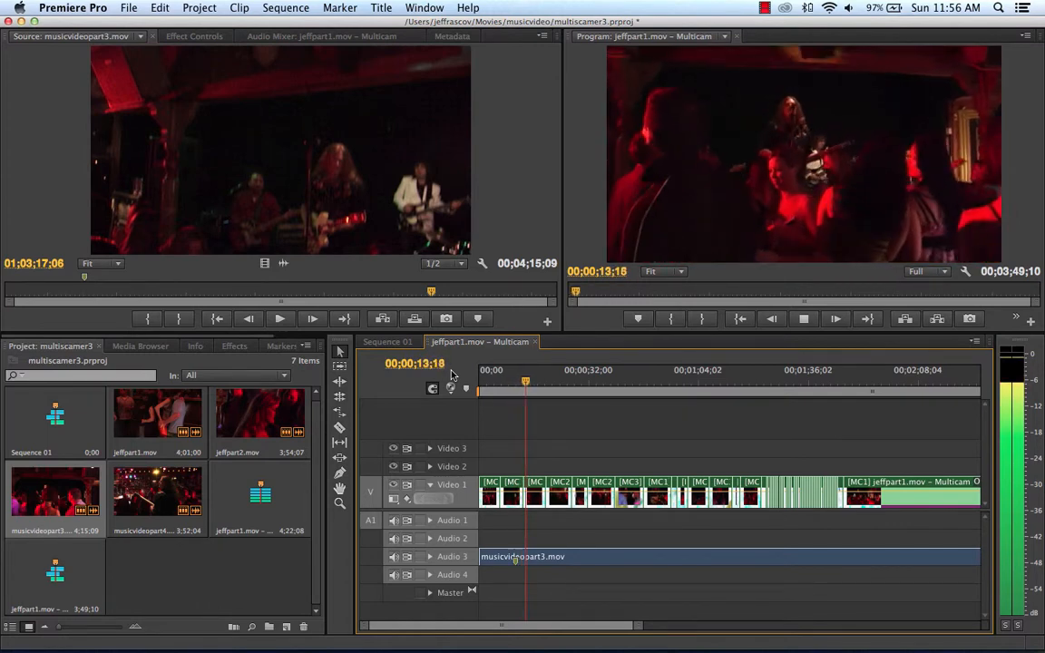
pyautogui.press('space')
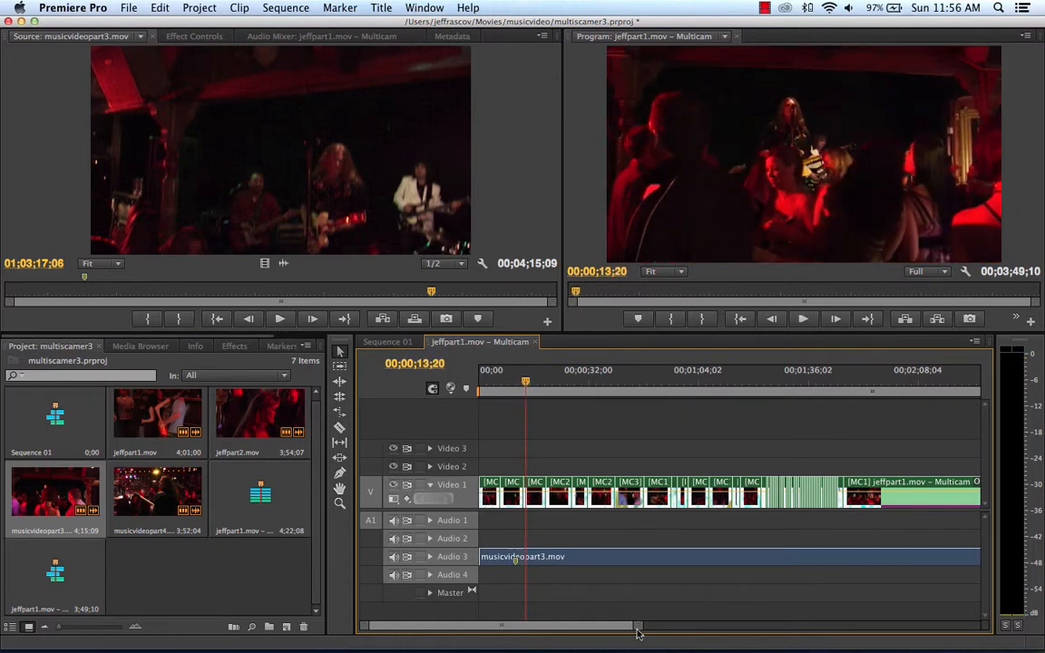
# Trim the ends of the last [MC1] clip and musicvideopart3.mov to shorten the sequence to 00;02;04;01
pyautogui.moveTo(639, 625); pyautogui.dragTo(751, 629)
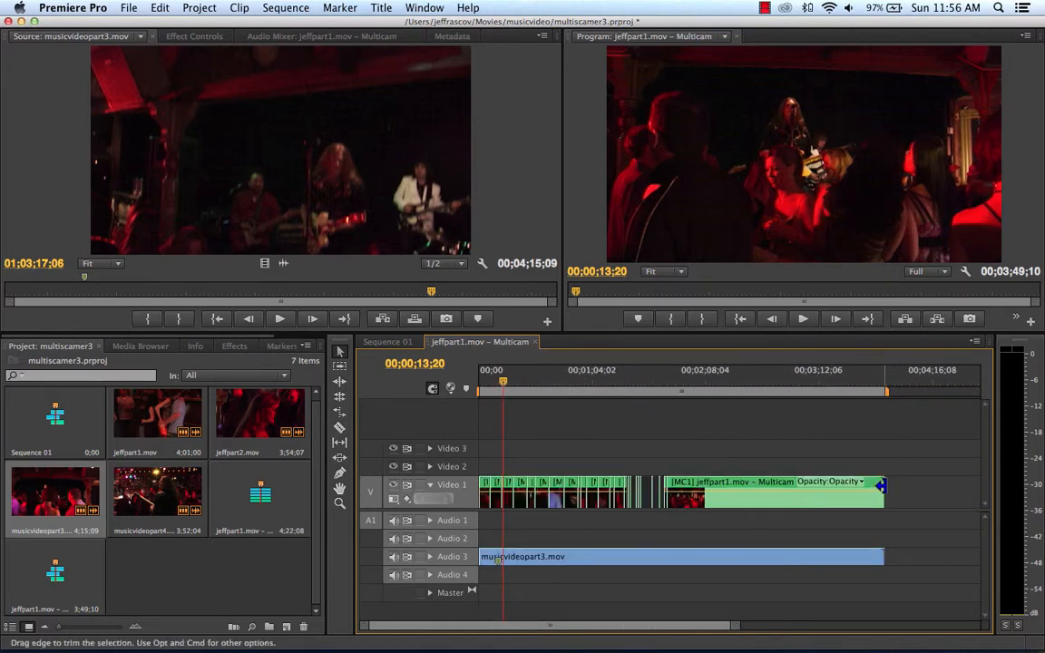
pyautogui.moveTo(883, 495); pyautogui.dragTo(697, 487)
pyautogui.moveTo(882, 557); pyautogui.dragTo(696, 554)
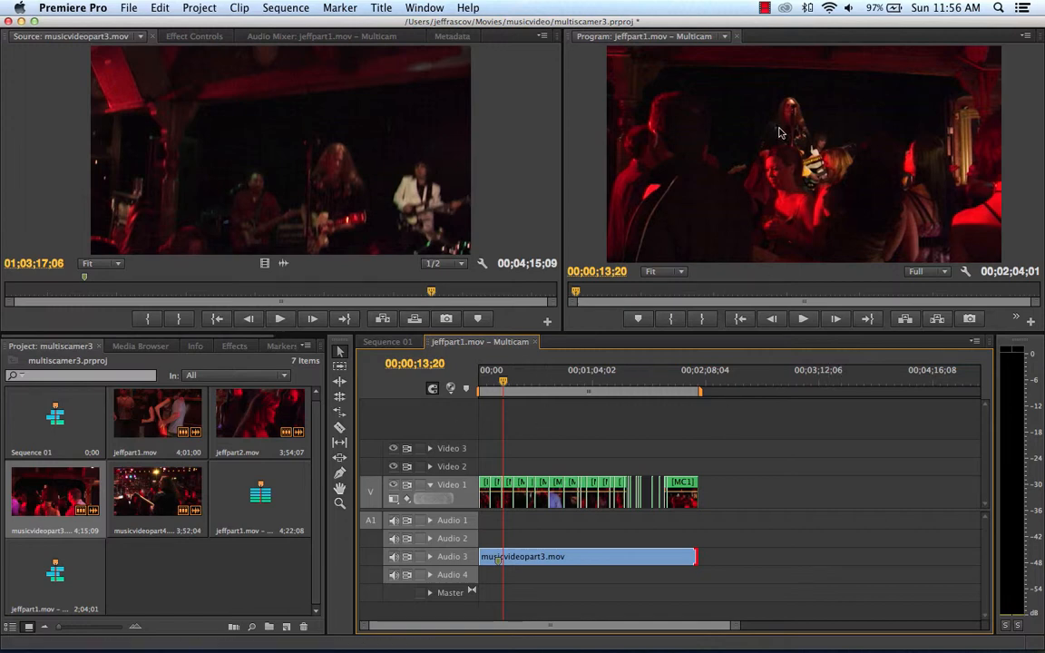
pyautogui.click(764, 7)
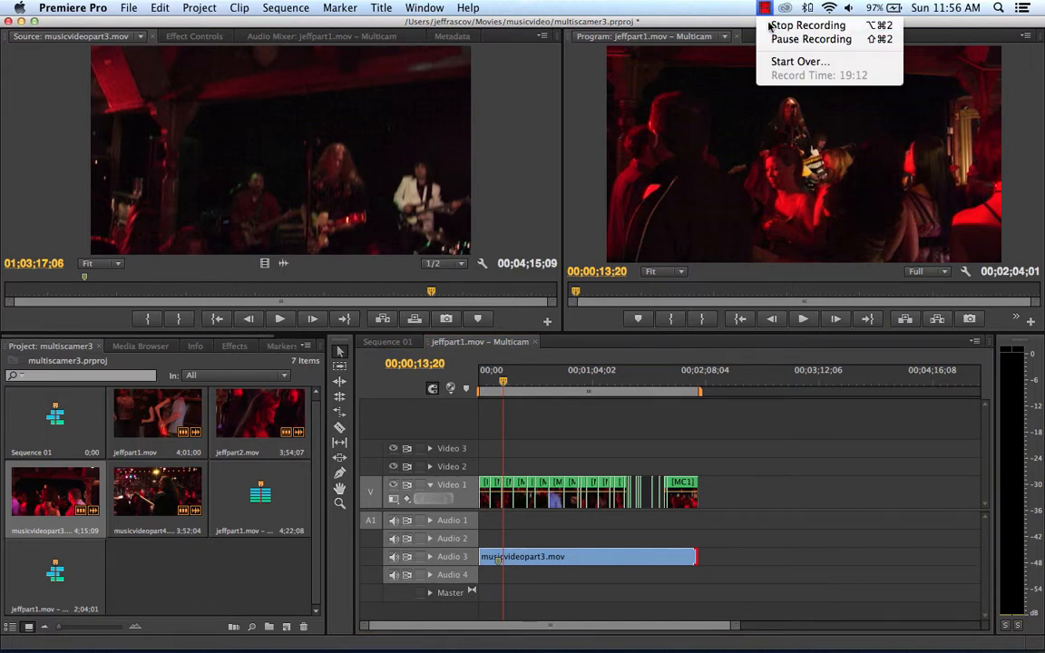
pyautogui.click(768, 24)
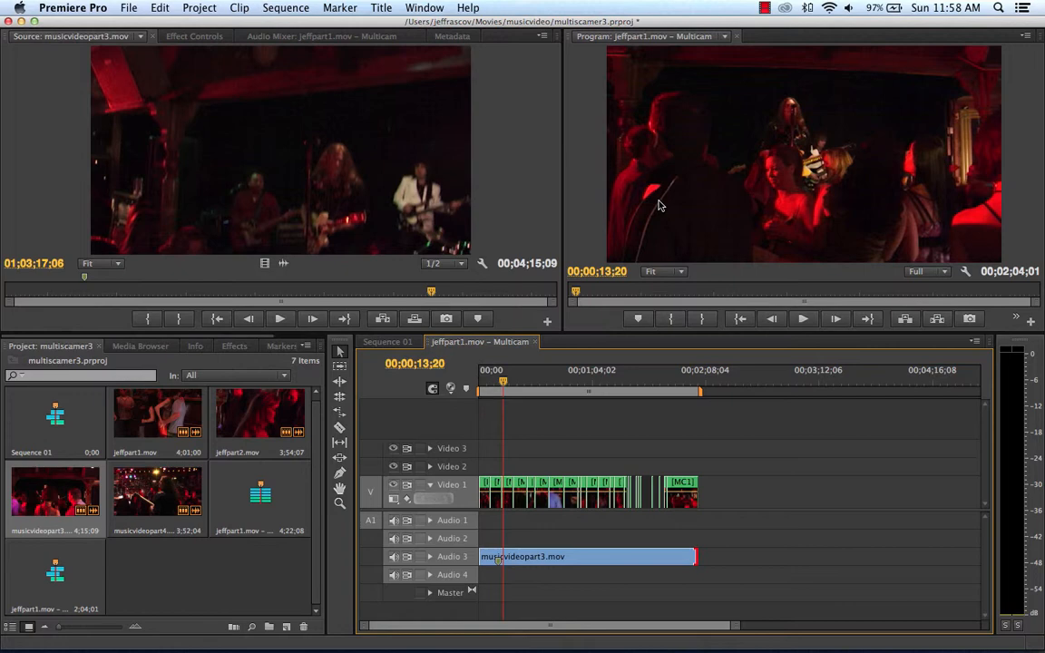
# Cue the multicam sequence to 00;00;57;10 and save the project
pyautogui.moveTo(503, 385); pyautogui.dragTo(583, 393)
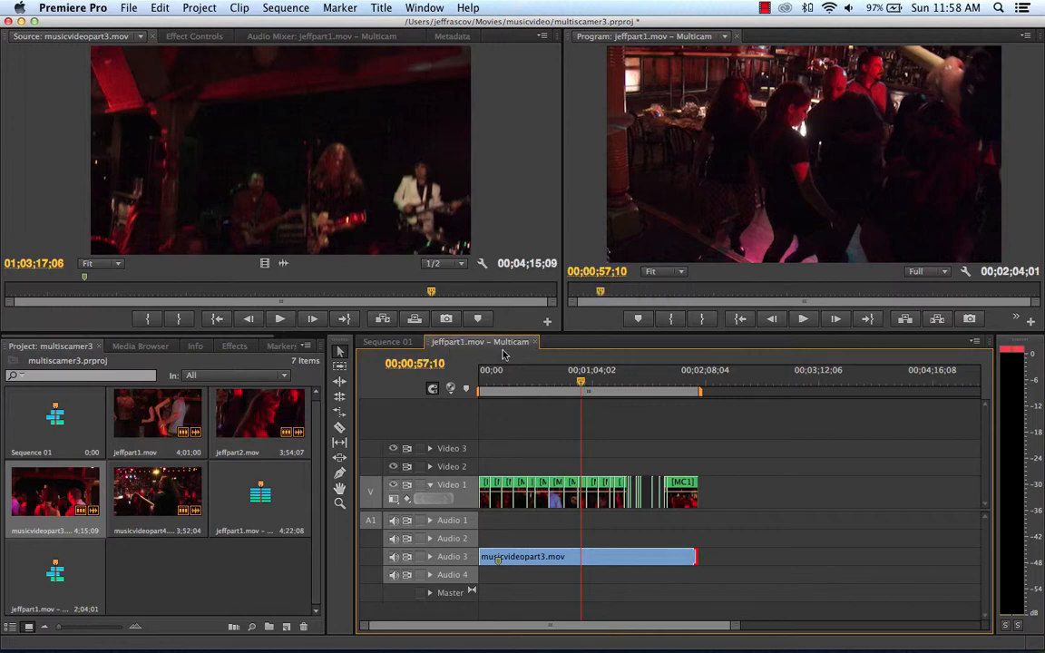
pyautogui.click(129, 7)
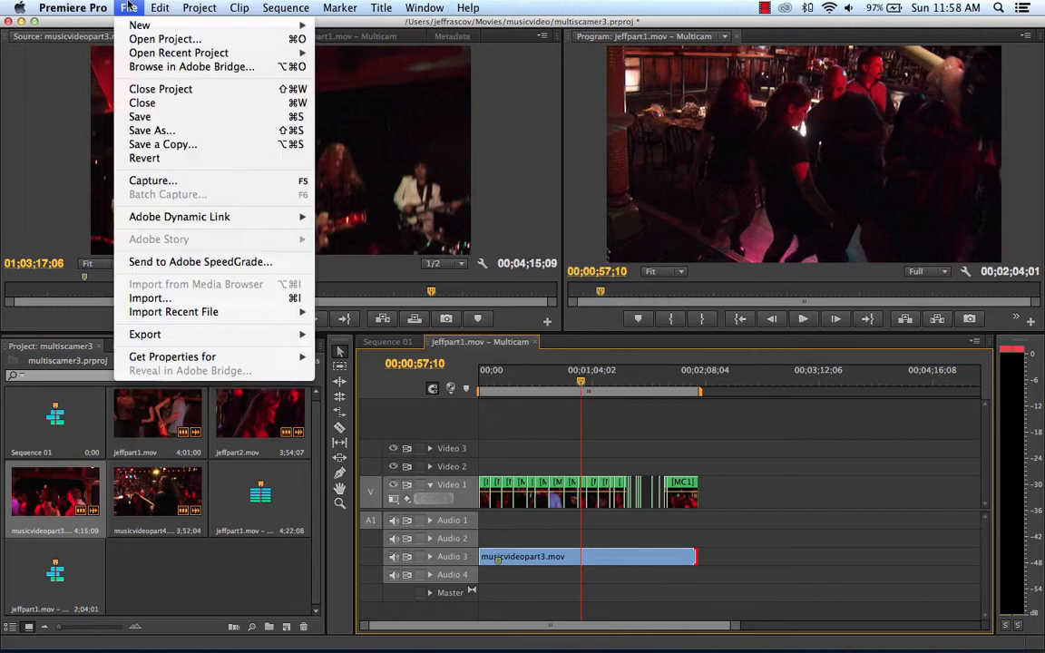
pyautogui.click(141, 116)
# Open the media export settings for the multicam sequence and move the dialog clear of the program preview
pyautogui.click(130, 8)
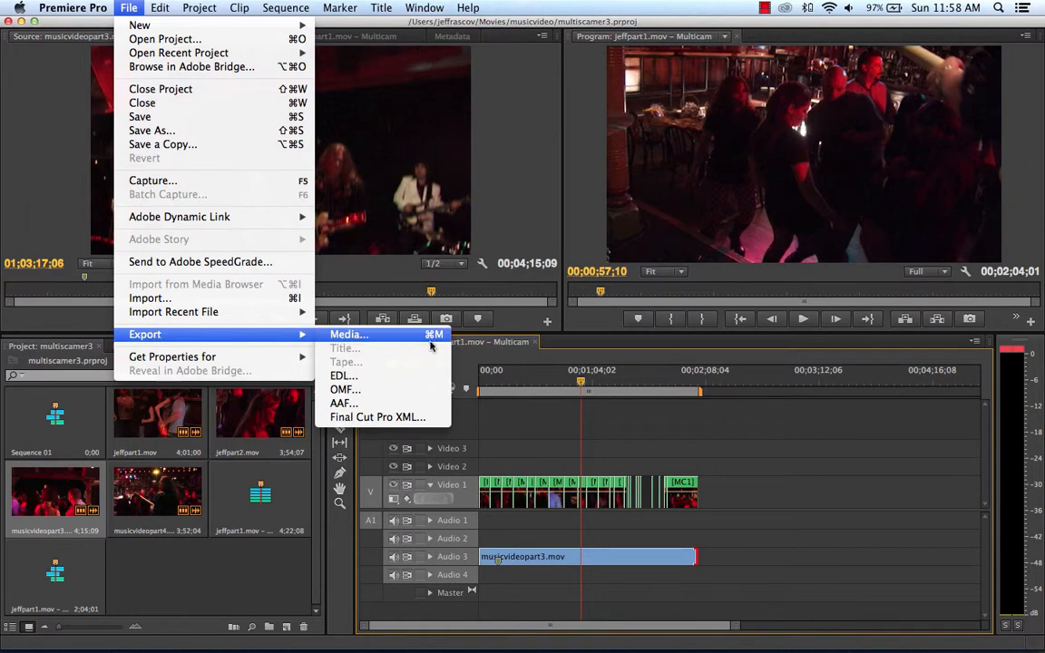
pyautogui.click(405, 339)
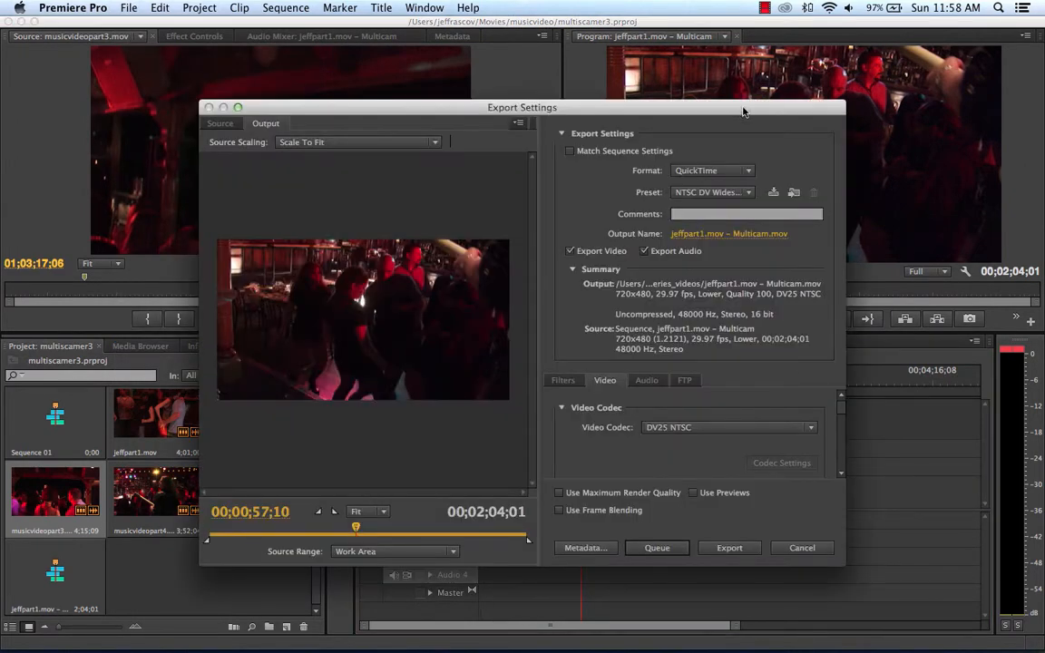
pyautogui.moveTo(742, 108); pyautogui.dragTo(647, 77)
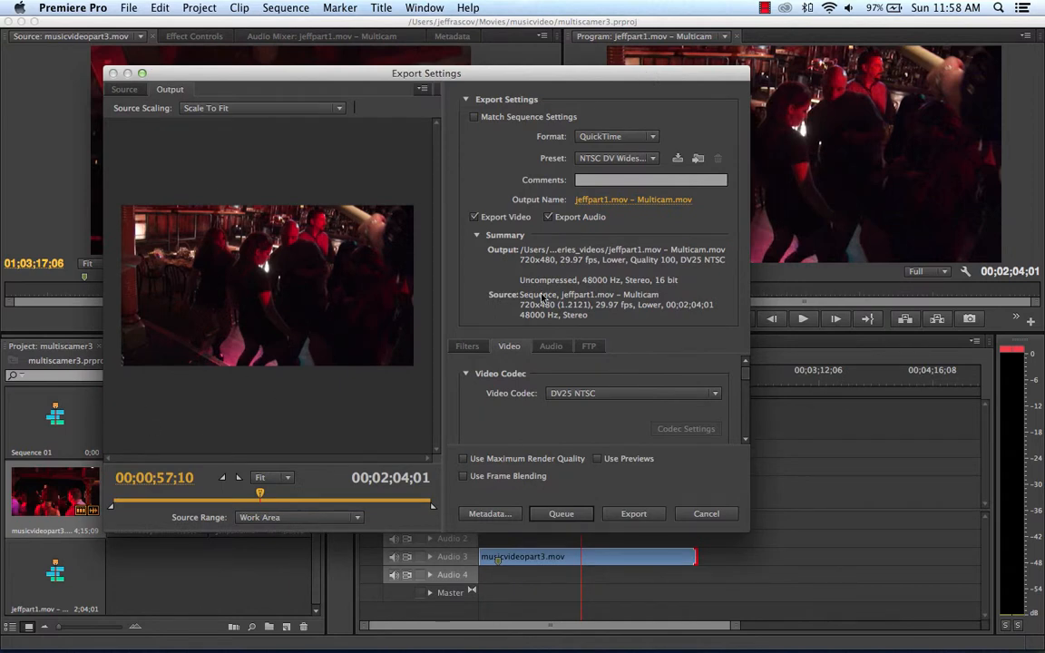
# Examine the QuickTime presets and the available export formats, keeping QuickTime with NTSC DV Widescreen
pyautogui.click(626, 158)
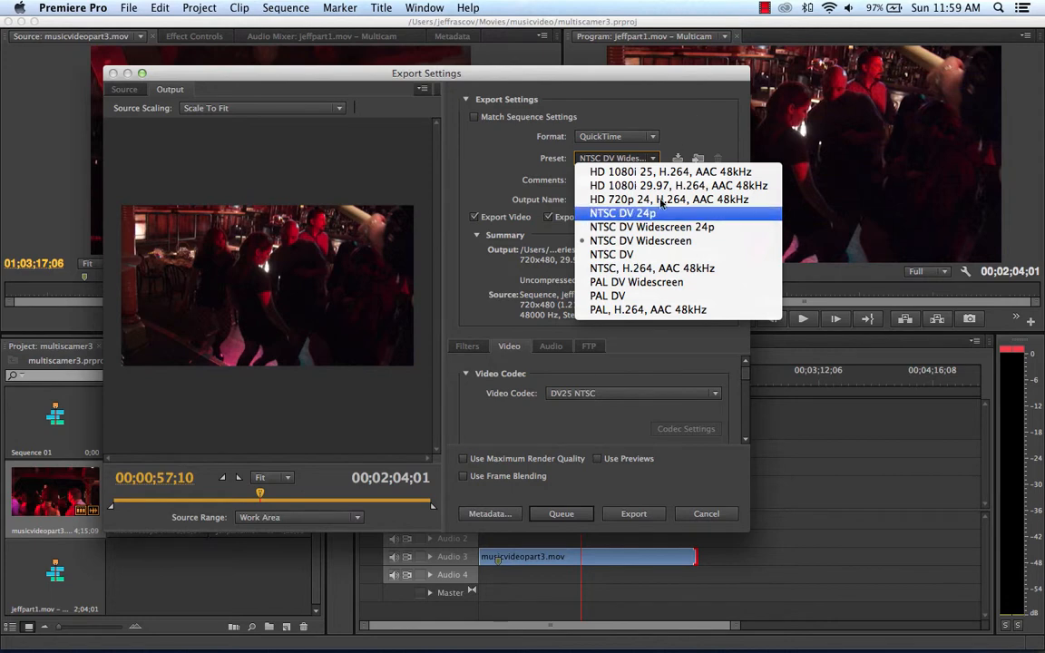
pyautogui.click(651, 244)
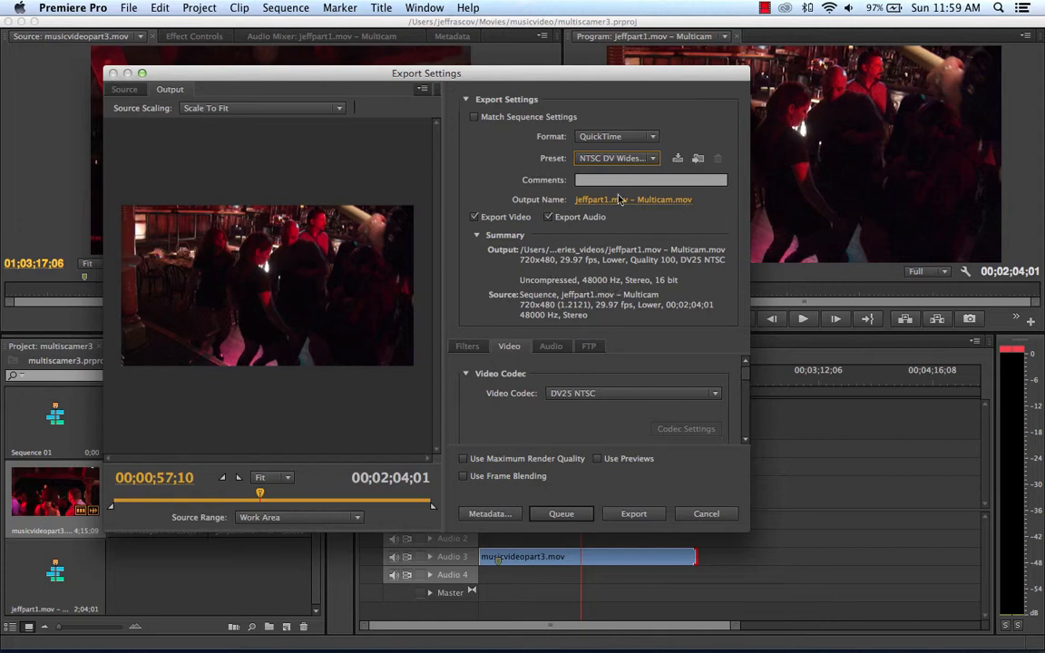
pyautogui.click(633, 158)
pyautogui.click(629, 138)
pyautogui.click(629, 137)
pyautogui.click(674, 117)
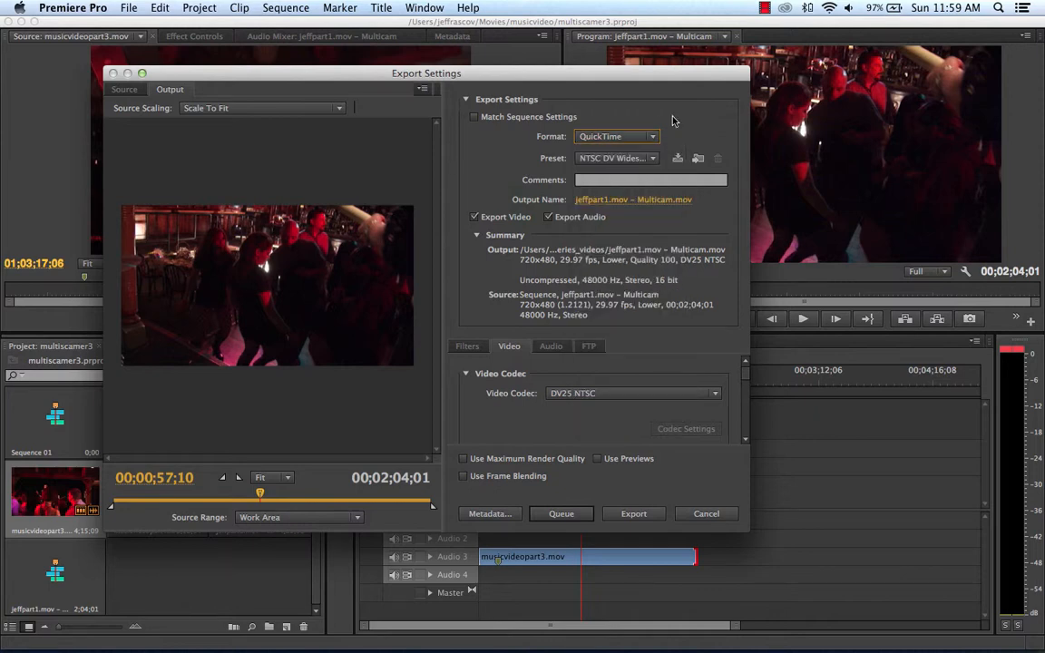
pyautogui.click(653, 161)
pyautogui.click(654, 162)
pyautogui.click(653, 162)
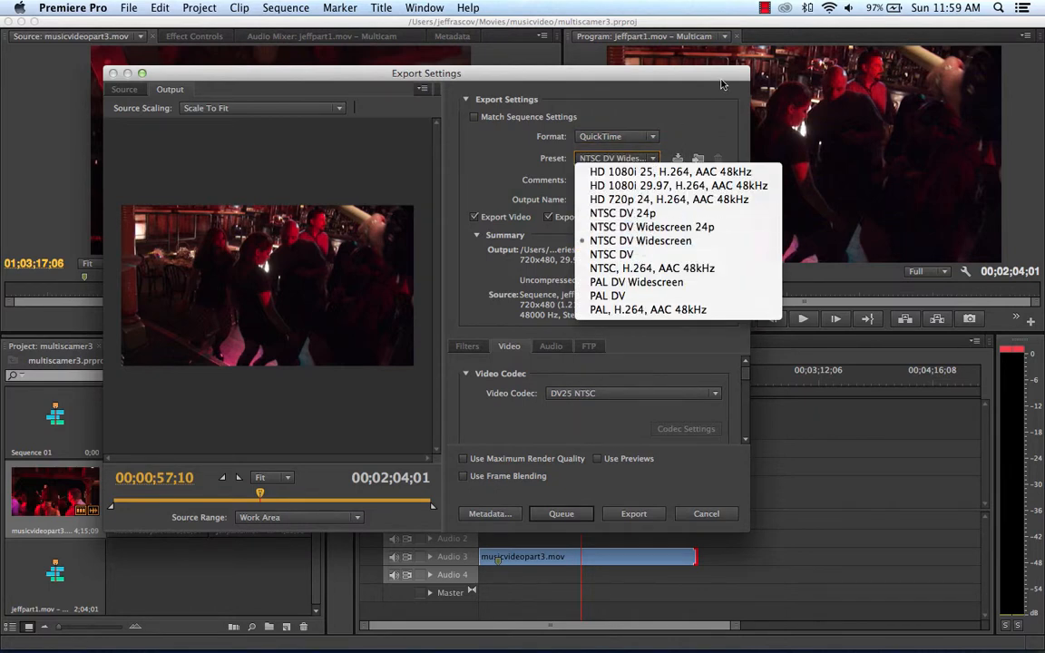
pyautogui.click(688, 127)
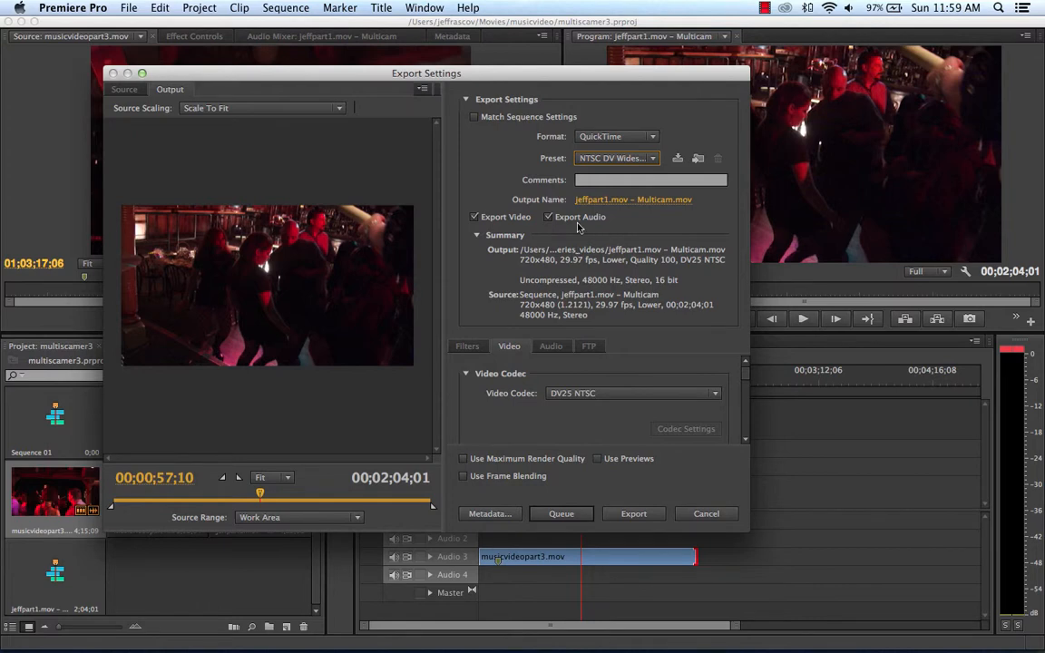
# Set the export format to H.264 with the YouTube SD 480p Widescreen 29.97 preset
pyautogui.click(641, 141)
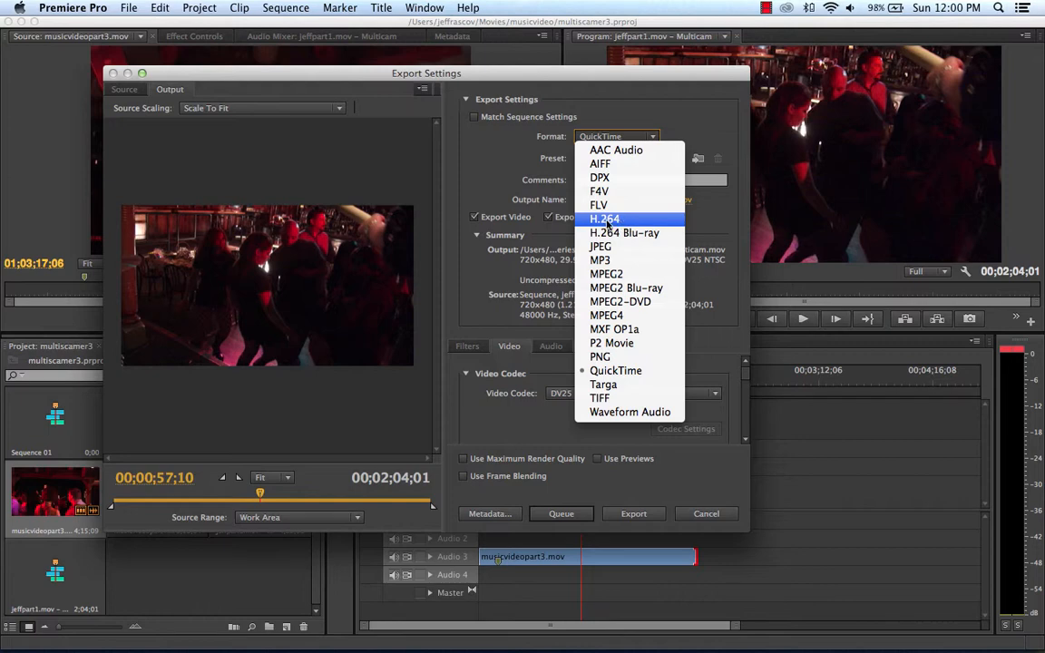
pyautogui.click(606, 219)
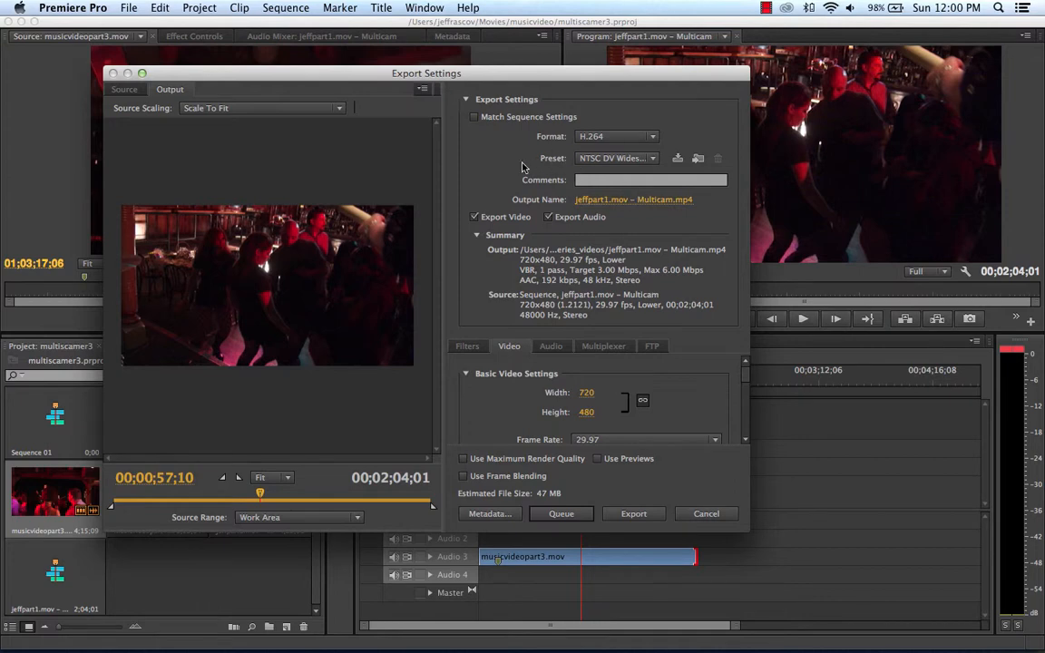
pyautogui.click(648, 159)
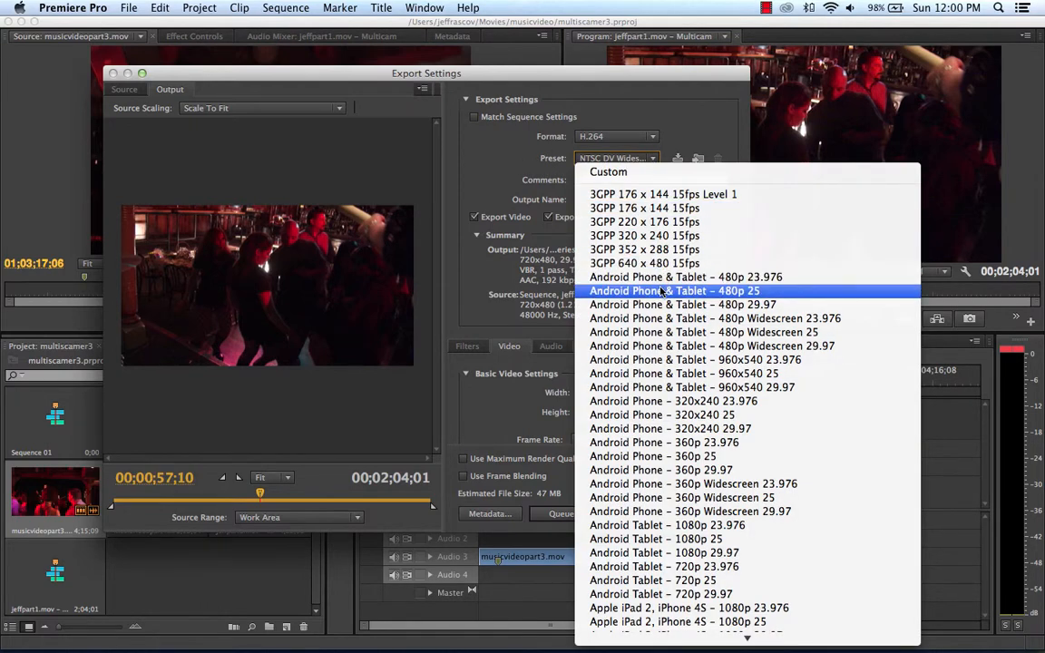
pyautogui.scroll(-10, 665, 263)
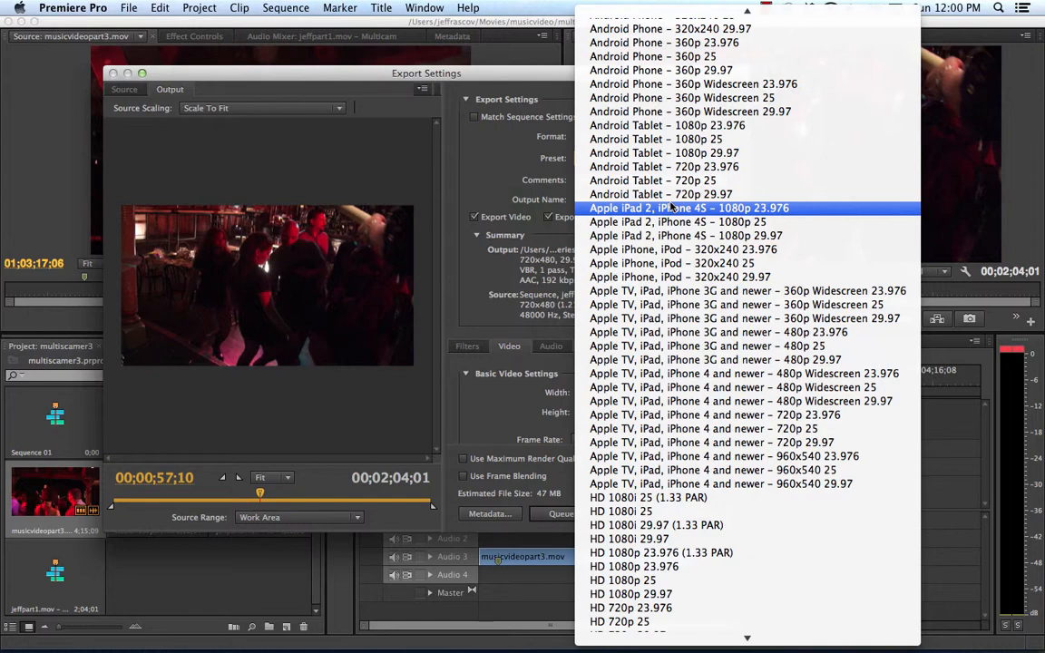
pyautogui.scroll(-8, 675, 249)
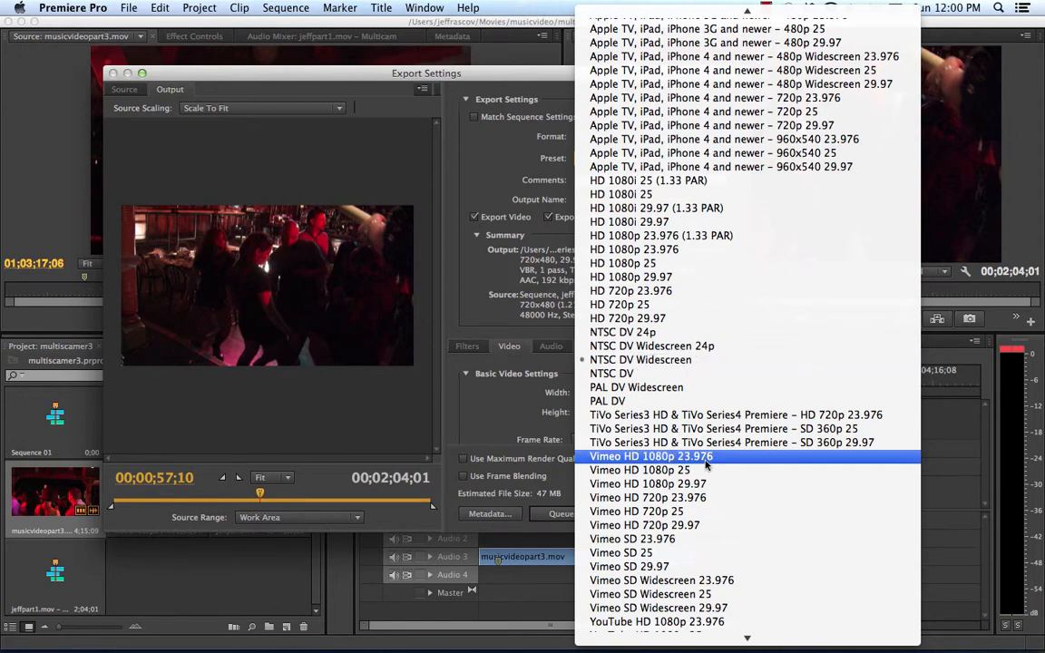
pyautogui.scroll(-4, 706, 465)
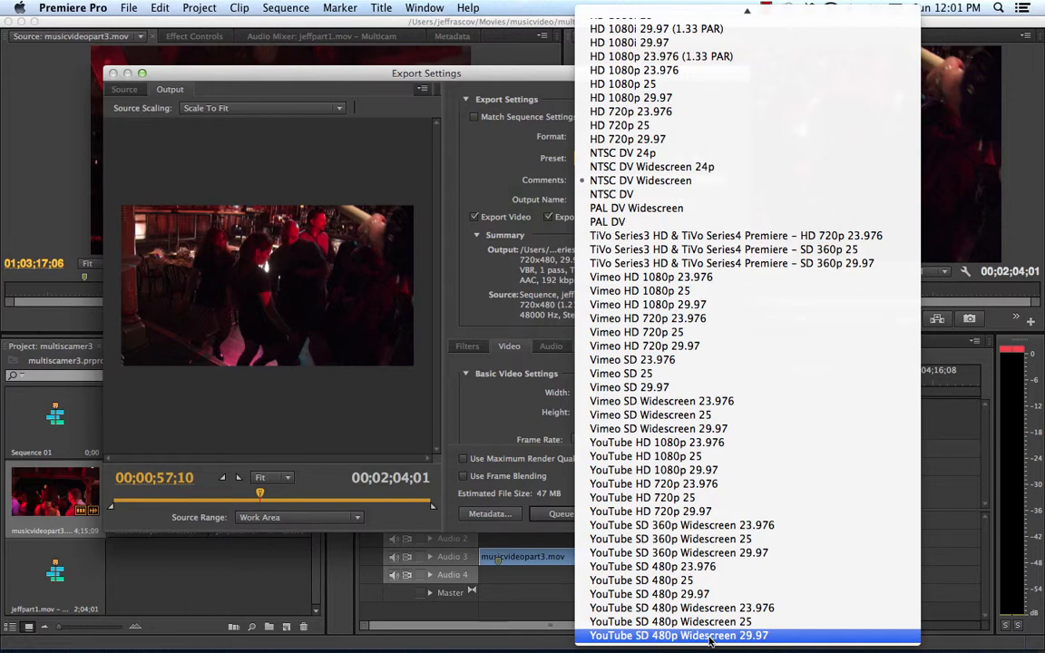
pyautogui.click(759, 637)
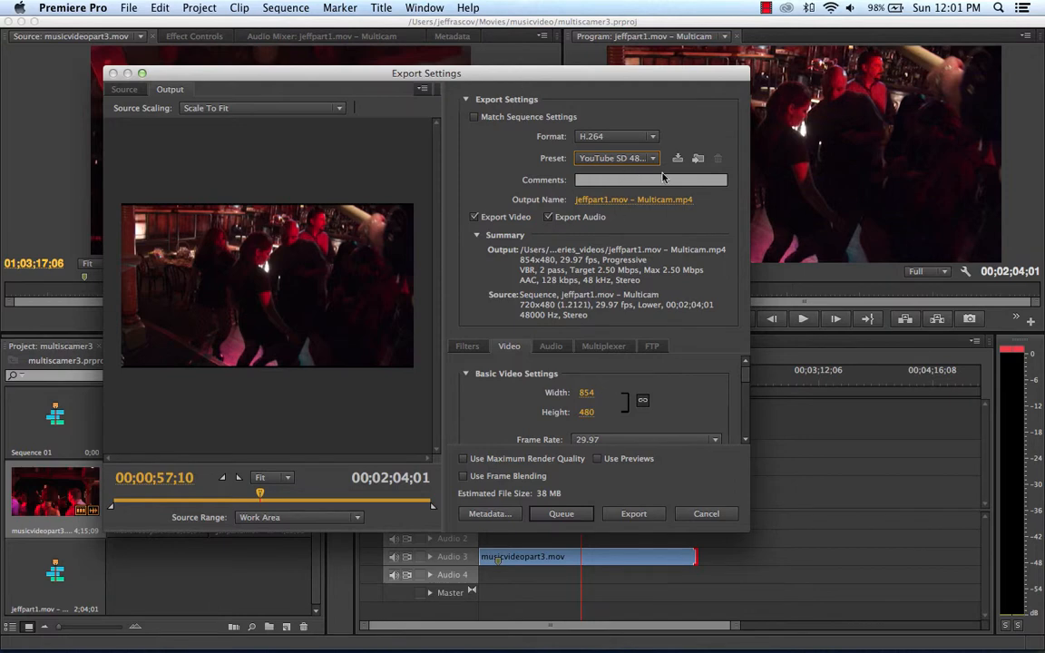
# Name the output file music_video_editing on the Desktop and export the sequence
pyautogui.click(631, 200)
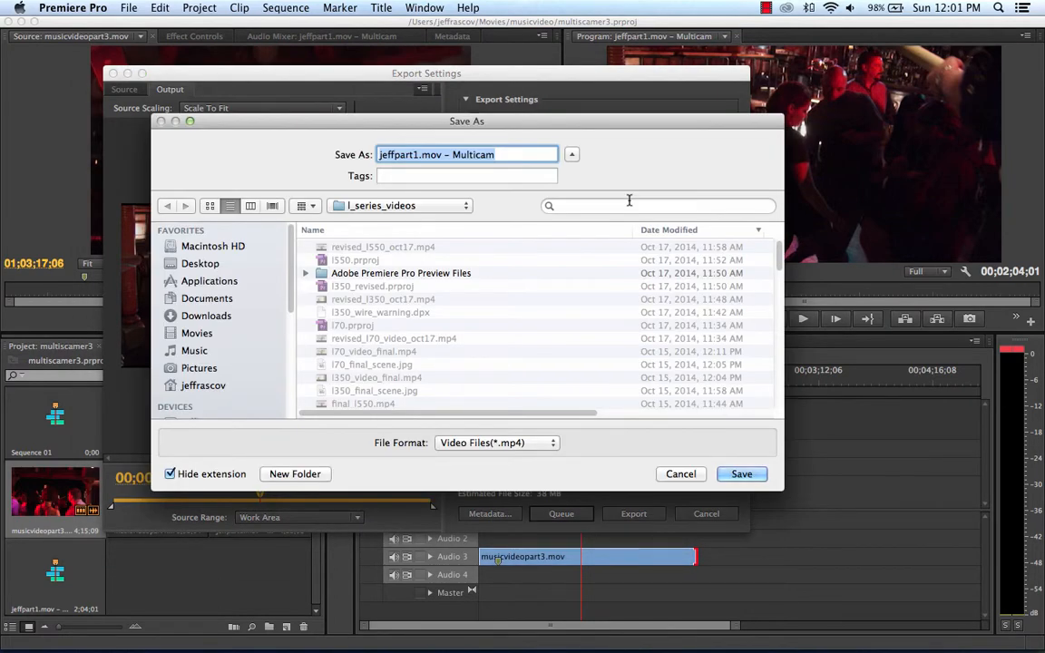
pyautogui.write('music_v')
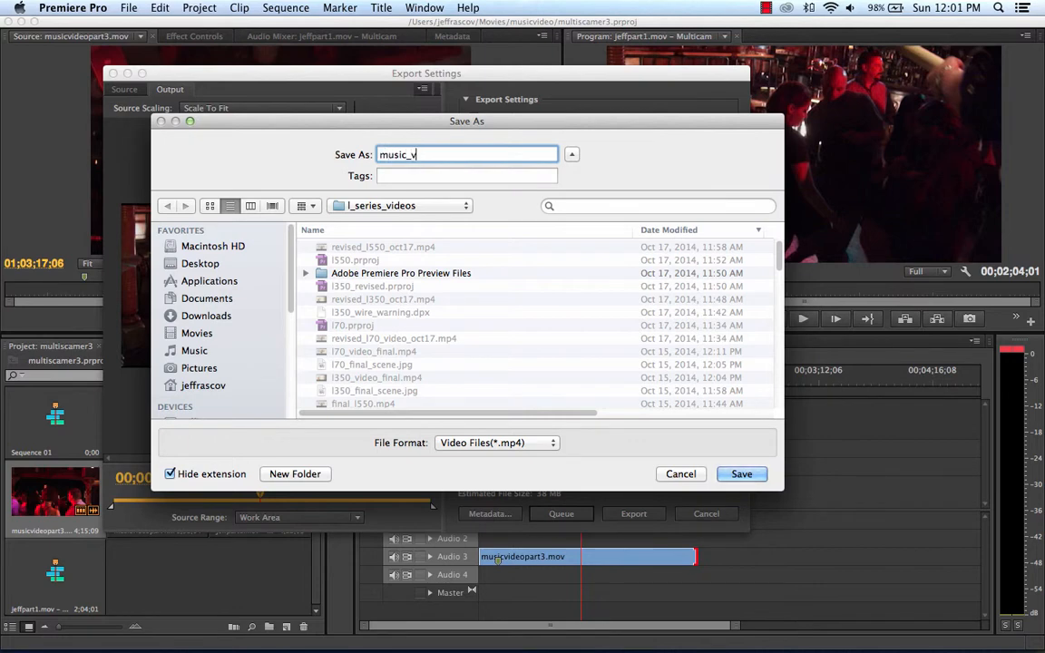
pyautogui.write('ideo_editing')
pyautogui.click(199, 263)
pyautogui.click(740, 473)
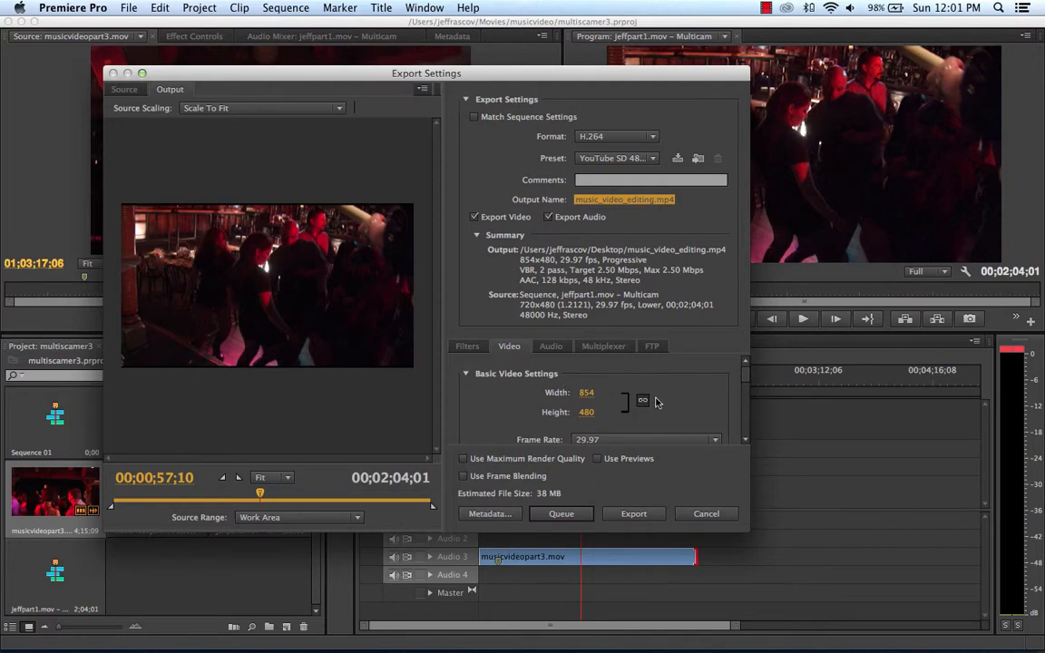
pyautogui.moveTo(746, 377)
pyautogui.mouseDown()
pyautogui.moveTo(750, 432)
pyautogui.moveTo(751, 364)
pyautogui.mouseUp()
pyautogui.click(634, 514)
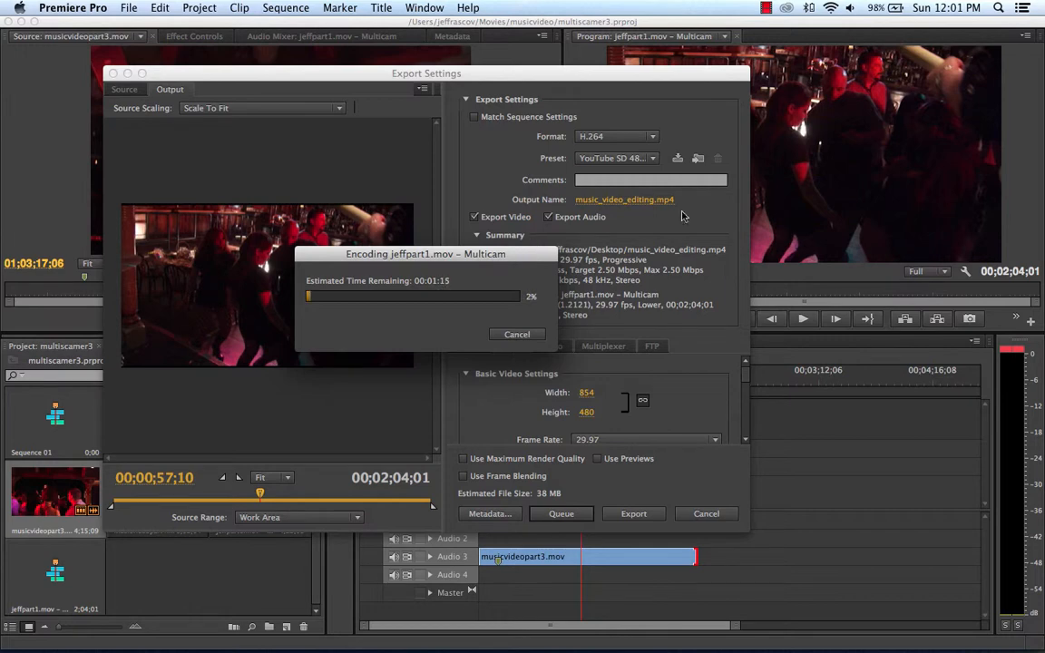
pyautogui.click(767, 9)
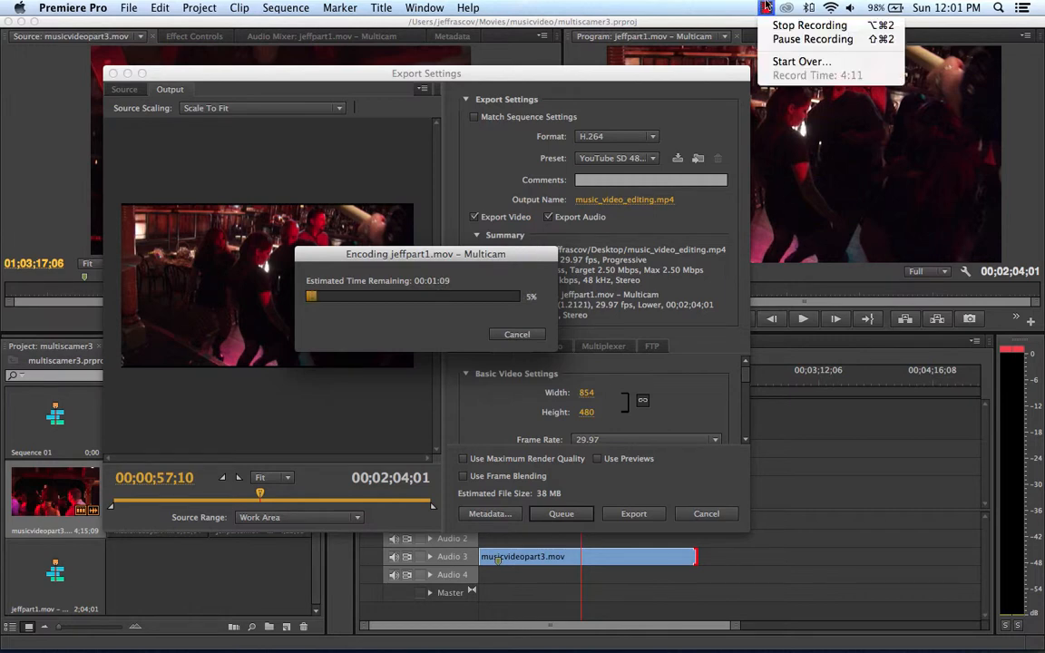
pyautogui.click(771, 39)
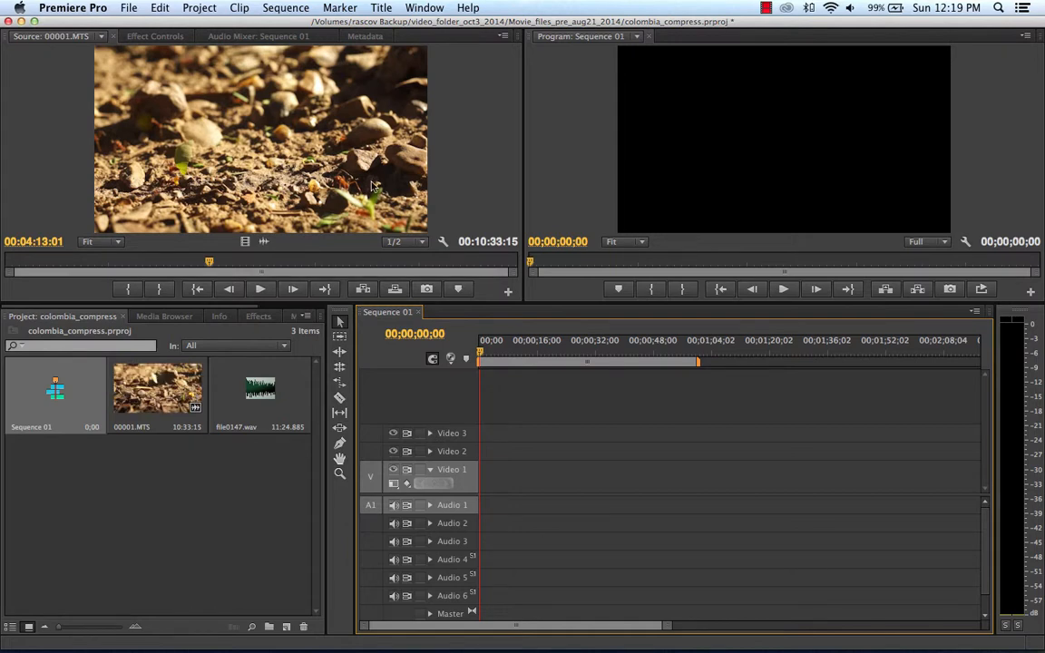
# Create Sequence 02 in the colombia_compress project with the AVCHD 1080i30 (60i) preset, reviewing its frame size, frame rate and pixel aspect ratio
pyautogui.click(128, 7)
pyautogui.moveTo(140, 25)
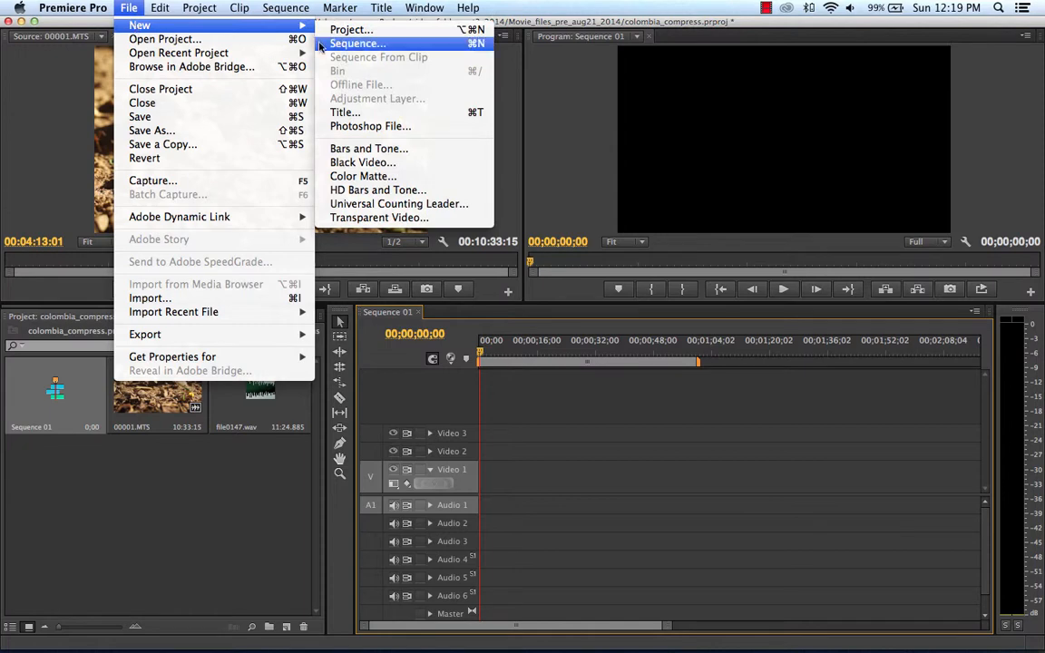
pyautogui.click(355, 44)
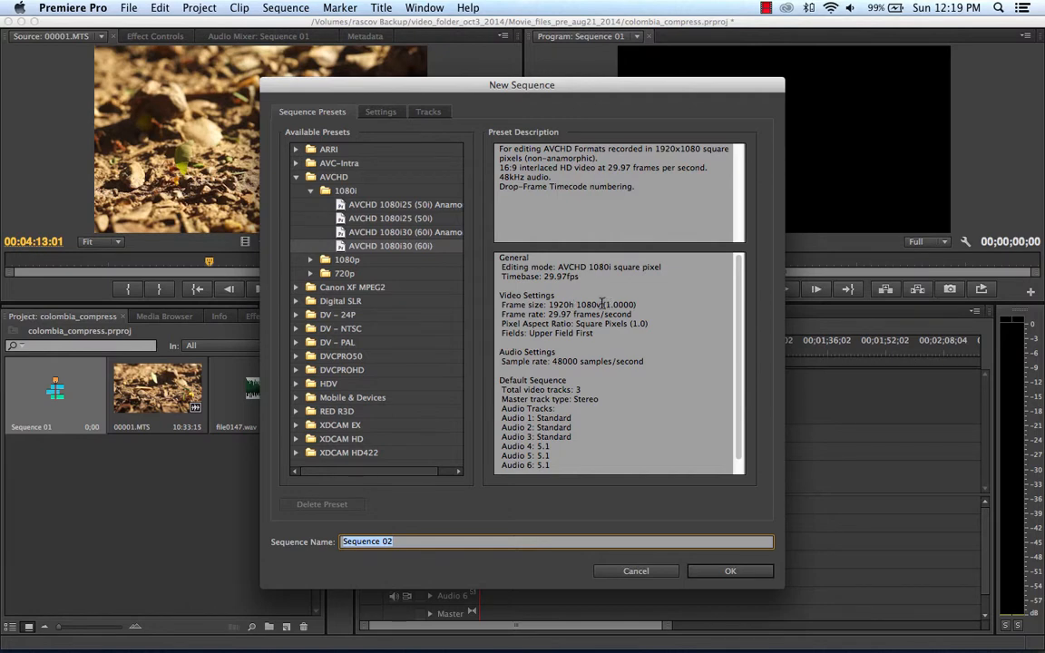
pyautogui.moveTo(639, 306); pyautogui.dragTo(505, 307)
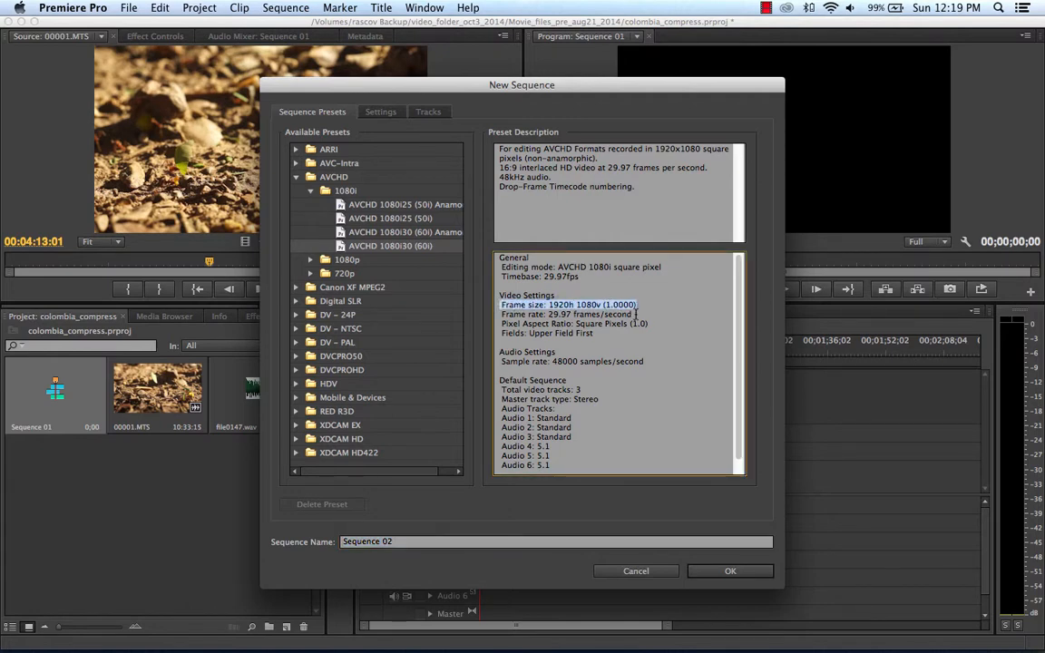
pyautogui.moveTo(636, 313); pyautogui.dragTo(498, 314)
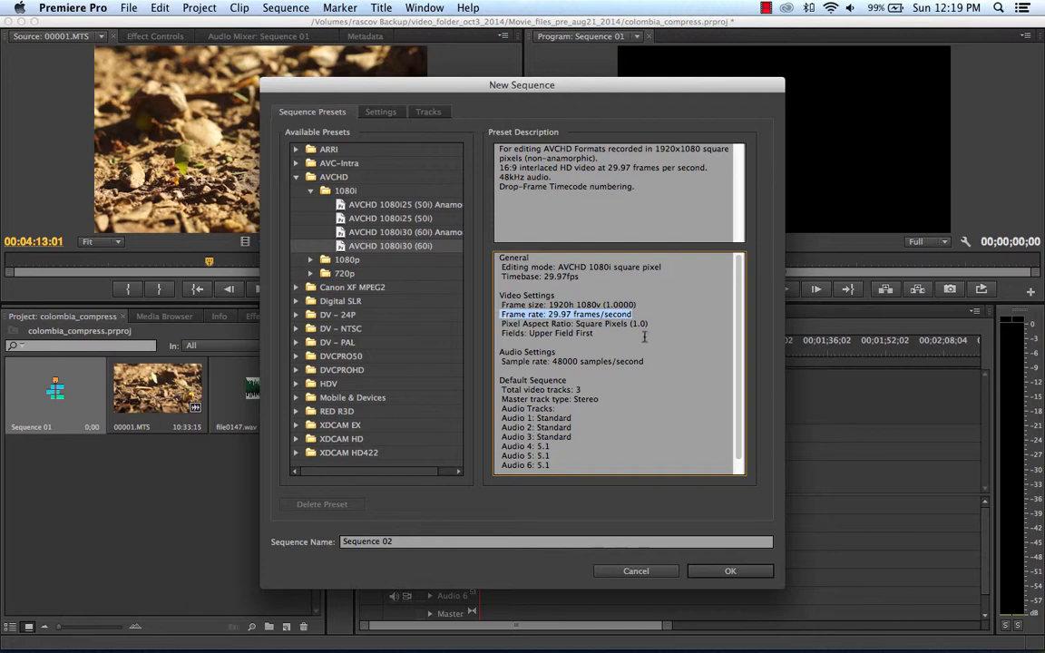
pyautogui.moveTo(648, 324); pyautogui.dragTo(497, 324)
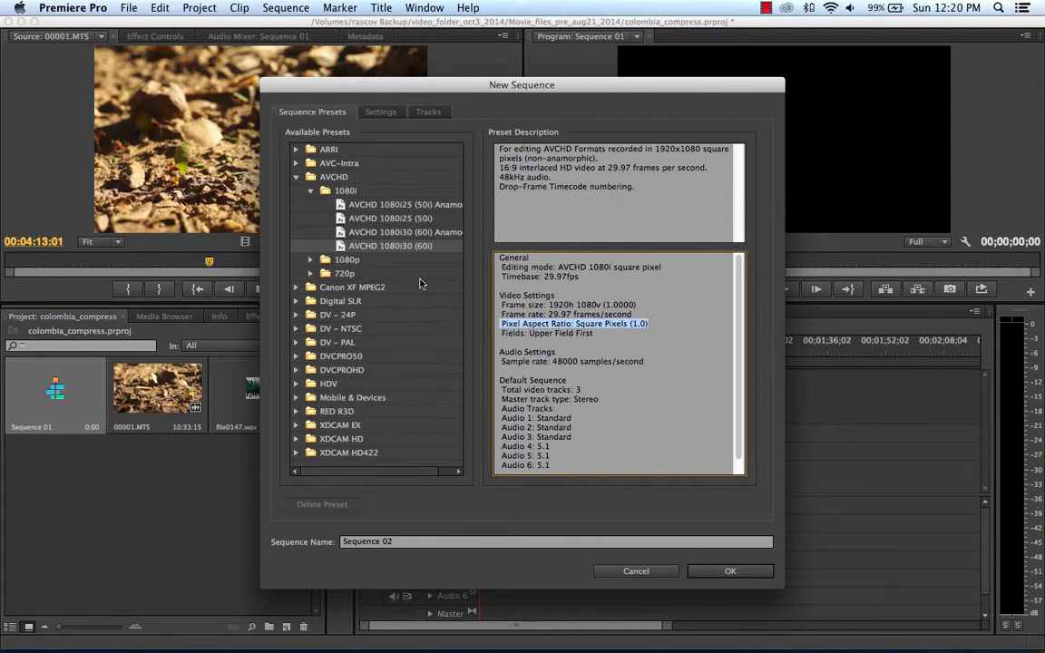
pyautogui.click(715, 570)
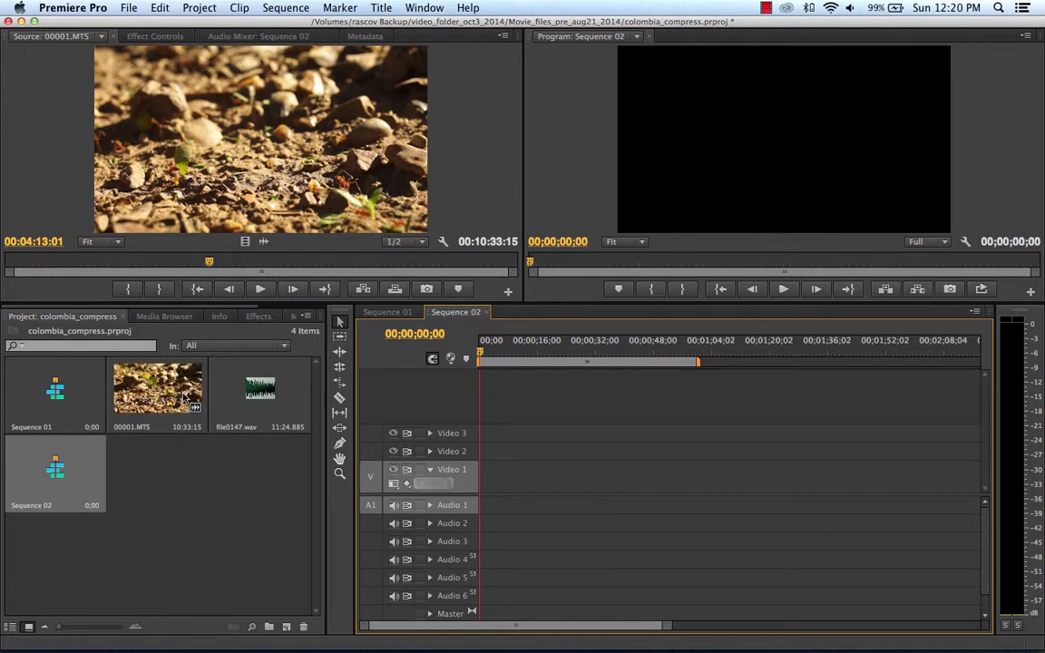
# Preview 00001.MTS in the source monitor and mark an In point near its start and an Out point at 00:09:08:08
pyautogui.moveTo(214, 262); pyautogui.dragTo(72, 262)
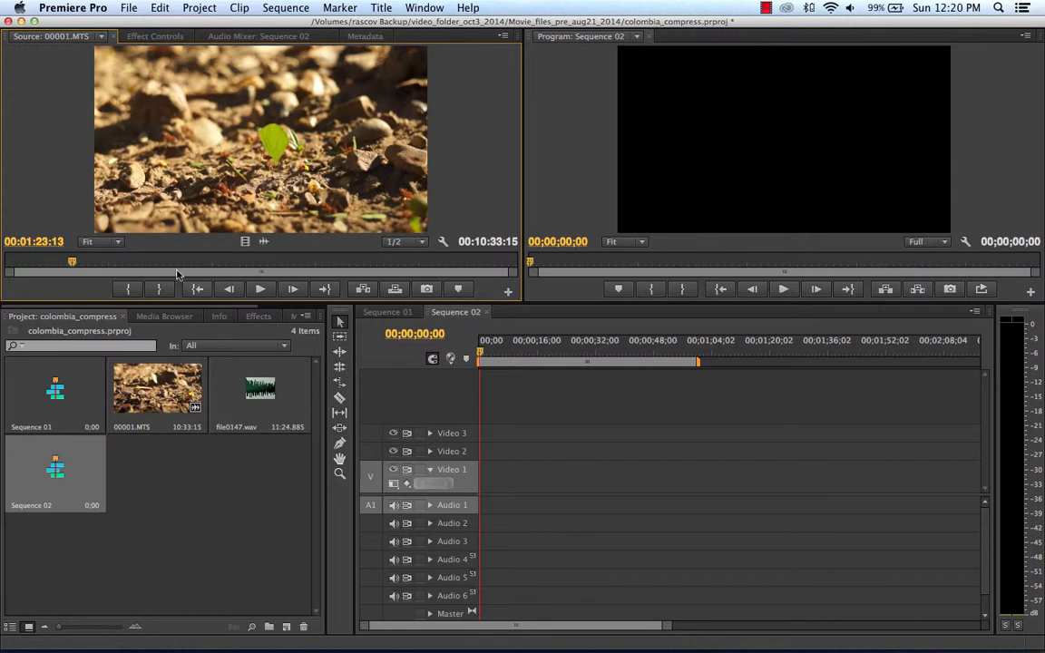
pyautogui.click(260, 289)
pyautogui.moveTo(77, 261); pyautogui.dragTo(448, 262)
pyautogui.click(128, 290)
pyautogui.click(163, 290)
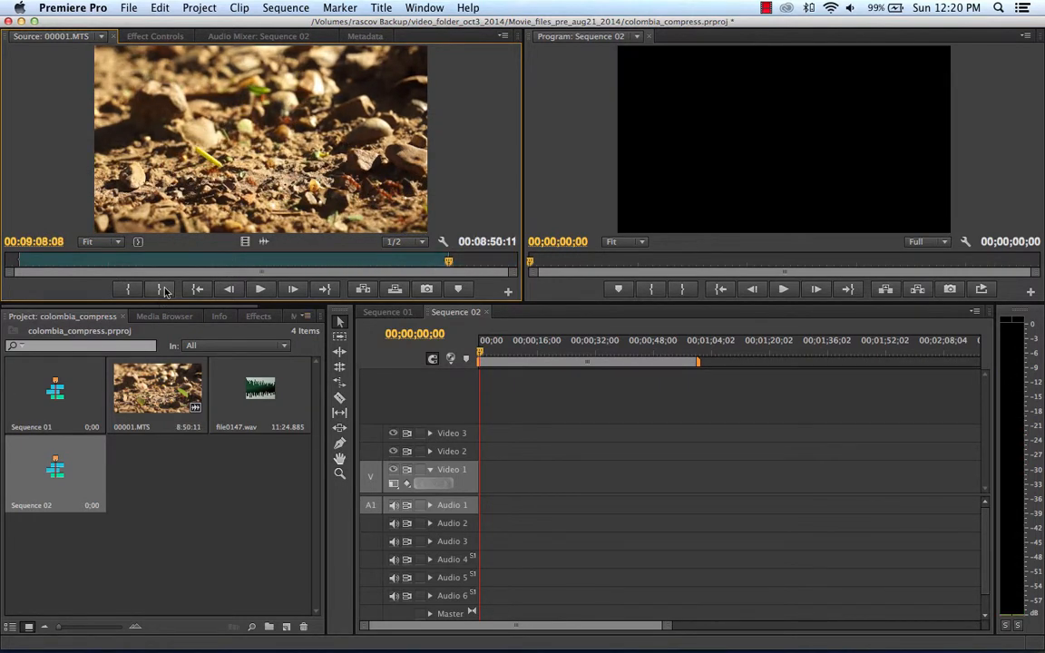
# Place the marked 00001.MTS range at the start of Video 1 and Audio 1 in Sequence 02 and play its opening
pyautogui.moveTo(232, 120); pyautogui.dragTo(479, 491)
pyautogui.moveTo(611, 628); pyautogui.dragTo(851, 600)
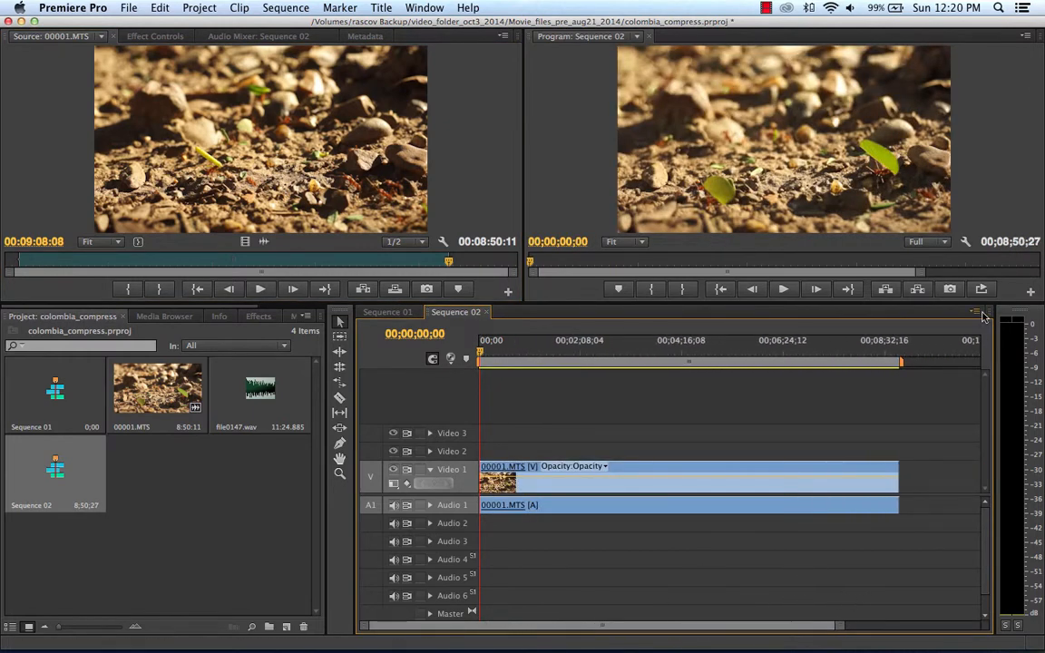
pyautogui.press('space')
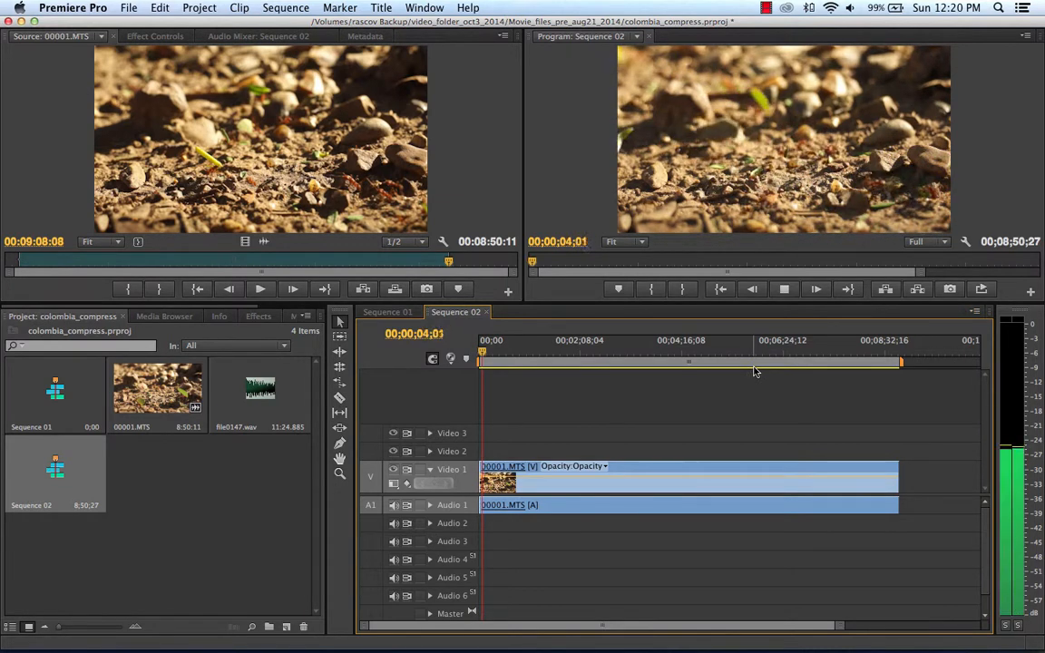
# Stop playback and check the speed and duration settings of the 00001.MTS clip on Video 1
pyautogui.press('space')
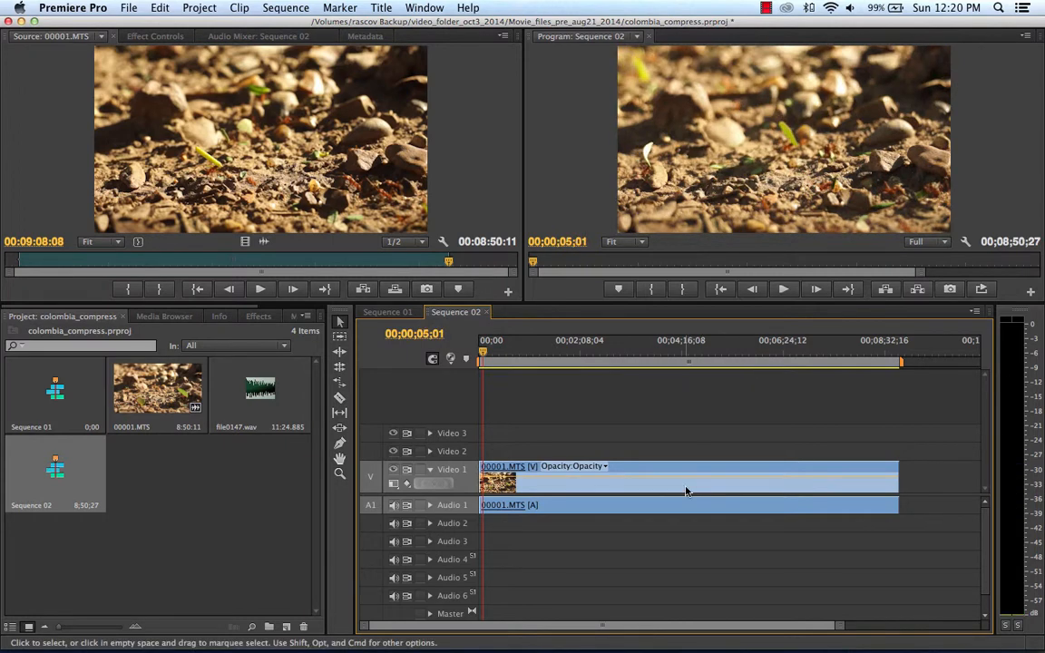
pyautogui.click(594, 490)
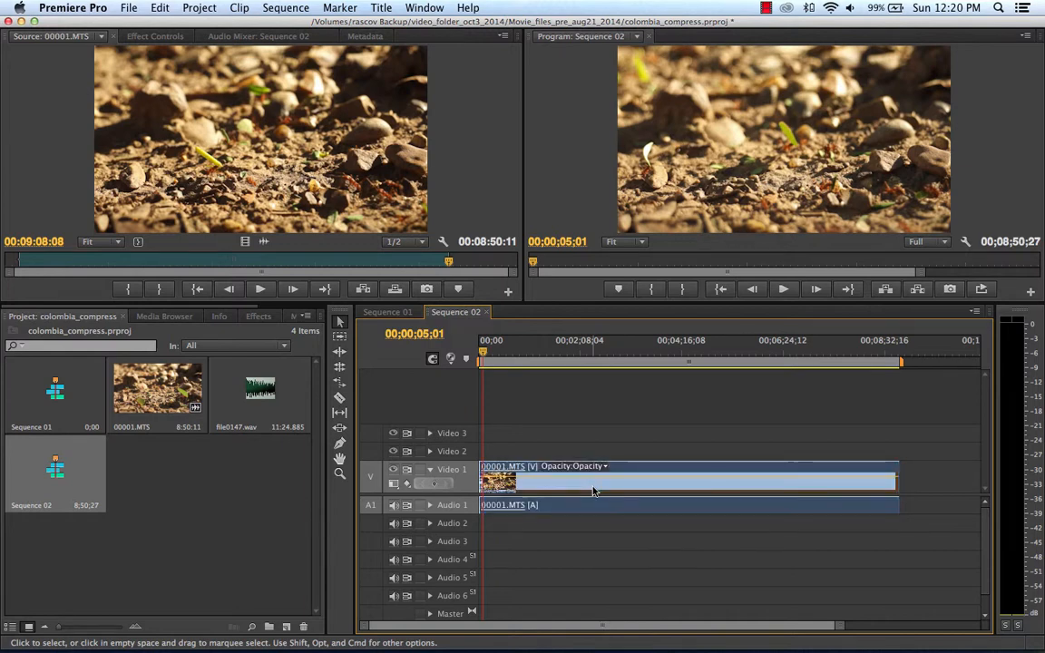
pyautogui.rightClick(595, 491)
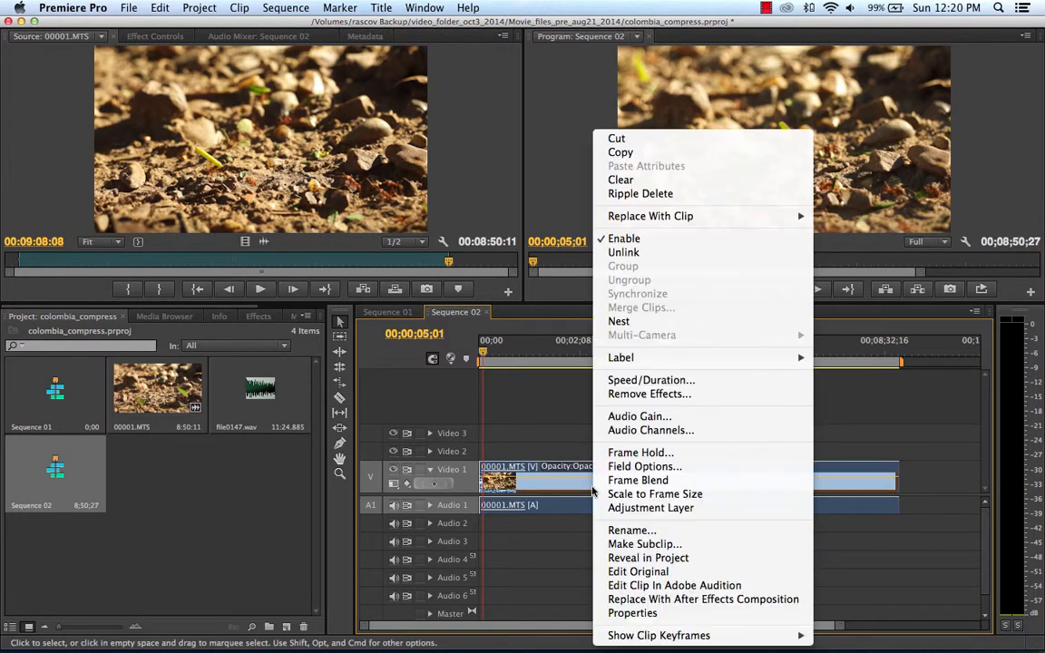
pyautogui.click(691, 386)
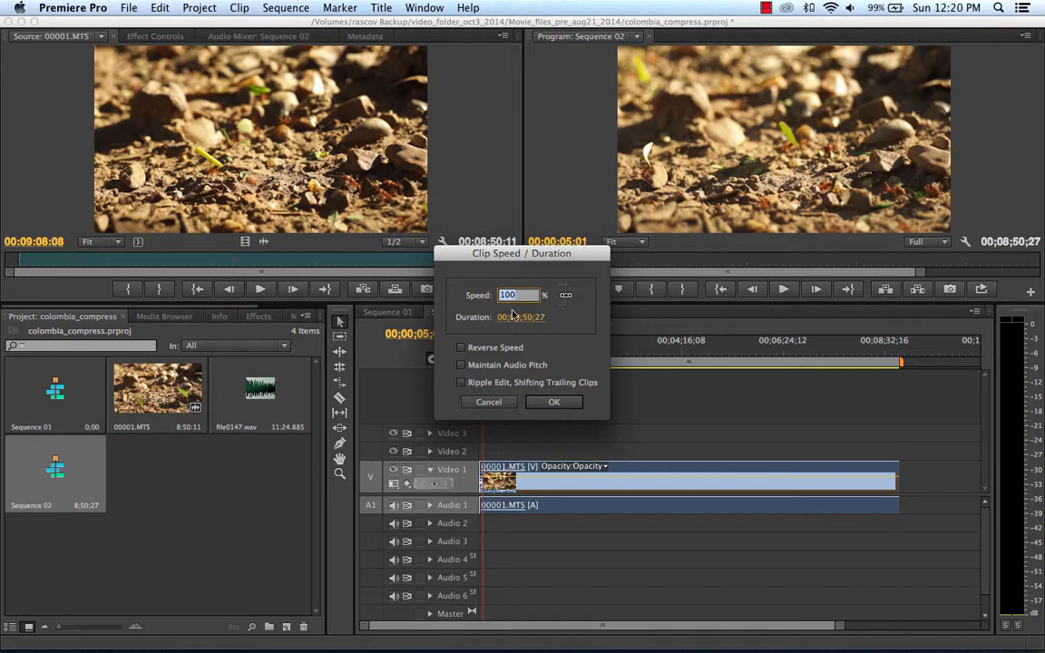
pyautogui.click(490, 402)
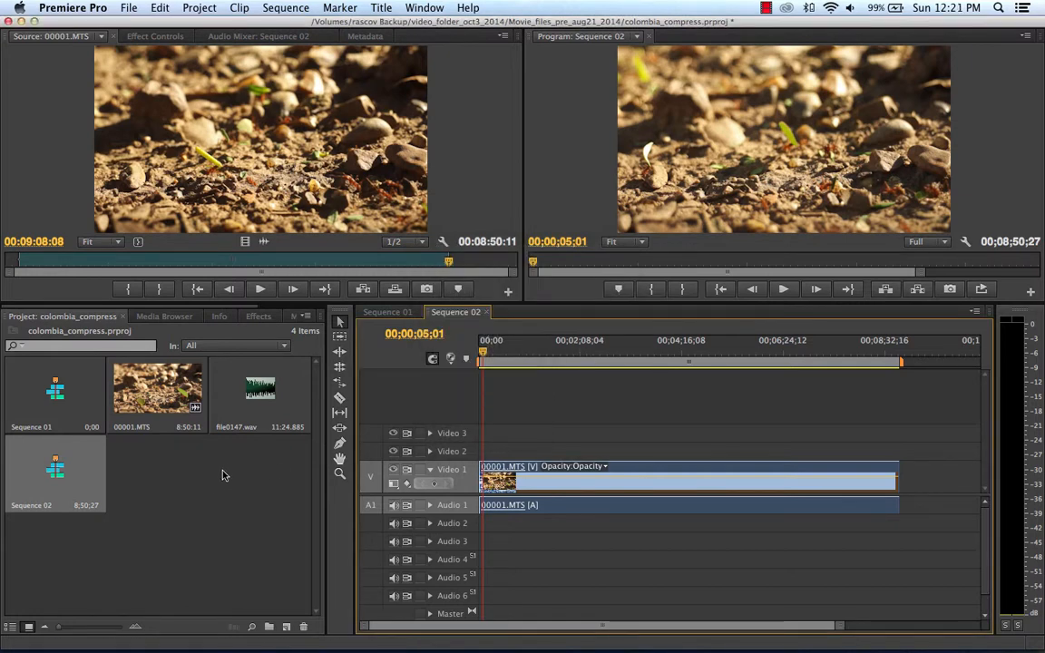
# Open file0147.wav in the source monitor and audition it from 18;20;00;14 with the system volume raised
pyautogui.doubleClick(259, 388)
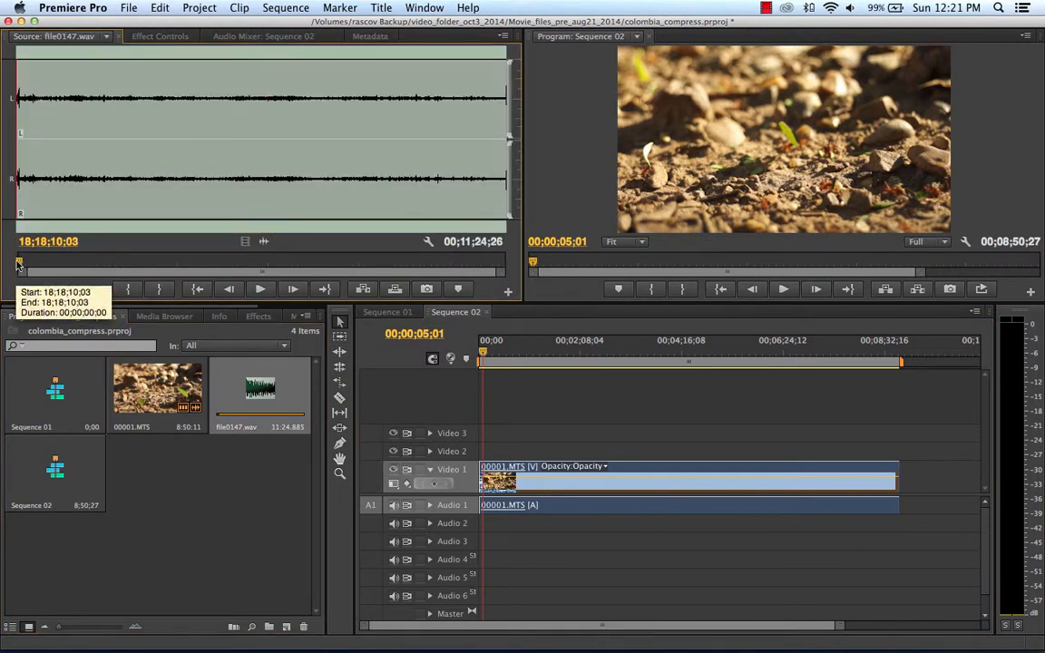
pyautogui.moveTo(35, 265); pyautogui.dragTo(97, 262)
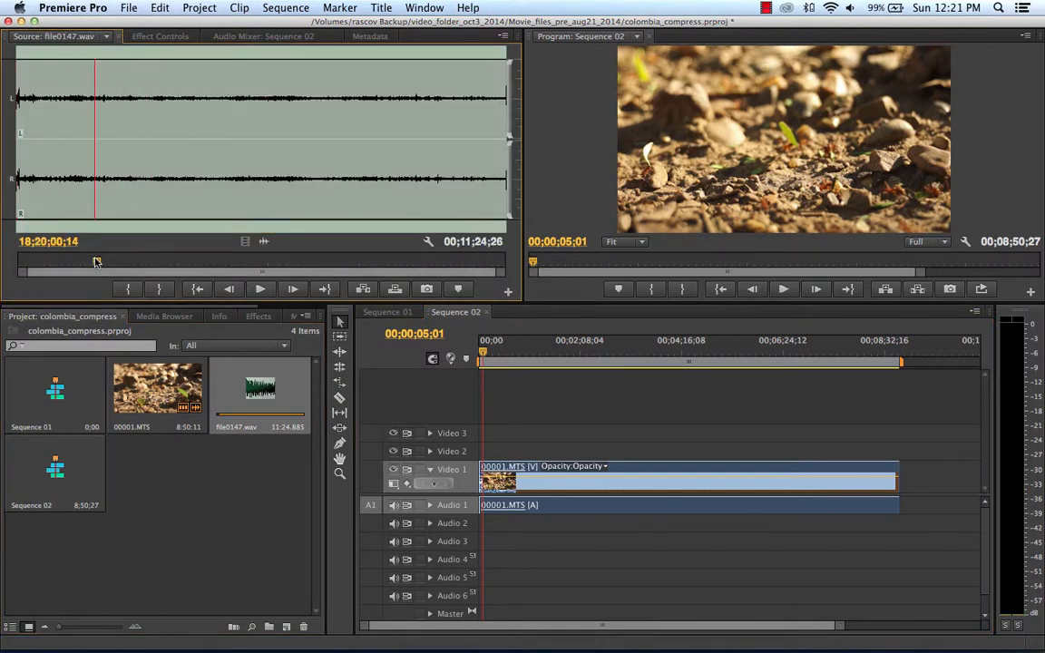
pyautogui.click(260, 289)
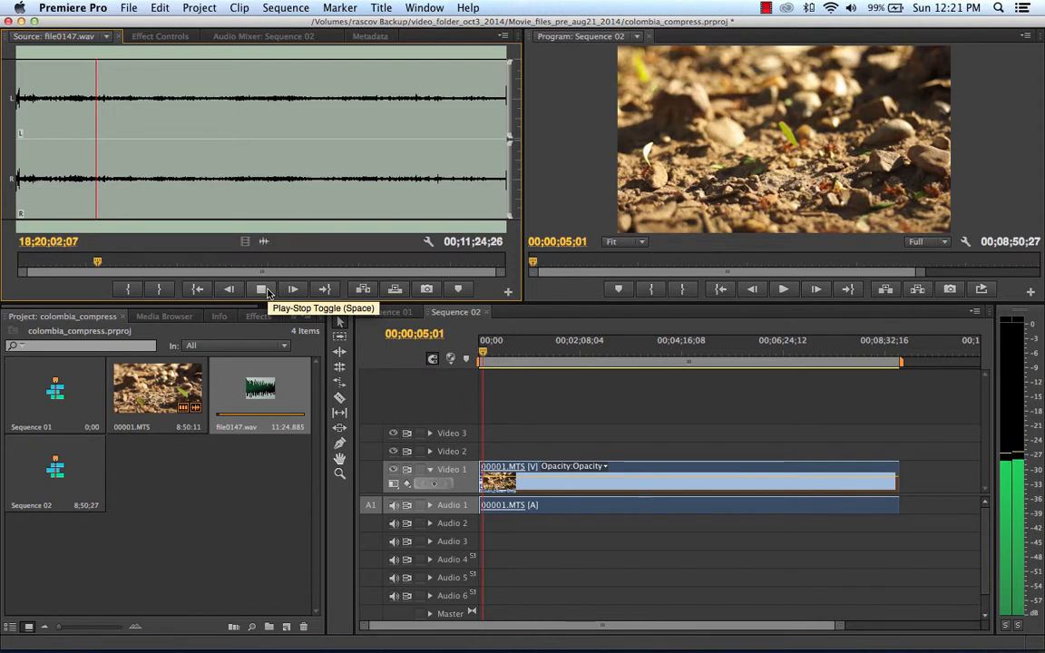
pyautogui.press('XF86AudioRaiseVolume')
pyautogui.press('XF86AudioRaiseVolume')
pyautogui.press('XF86AudioRaiseVolume')
pyautogui.press('XF86AudioRaiseVolume')
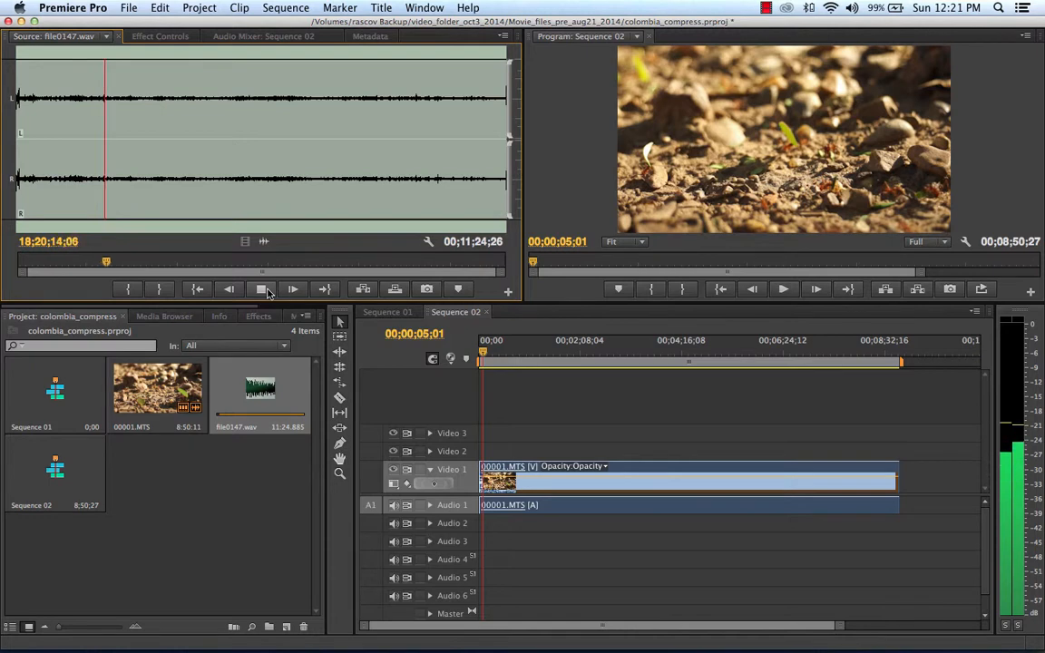
pyautogui.click(262, 289)
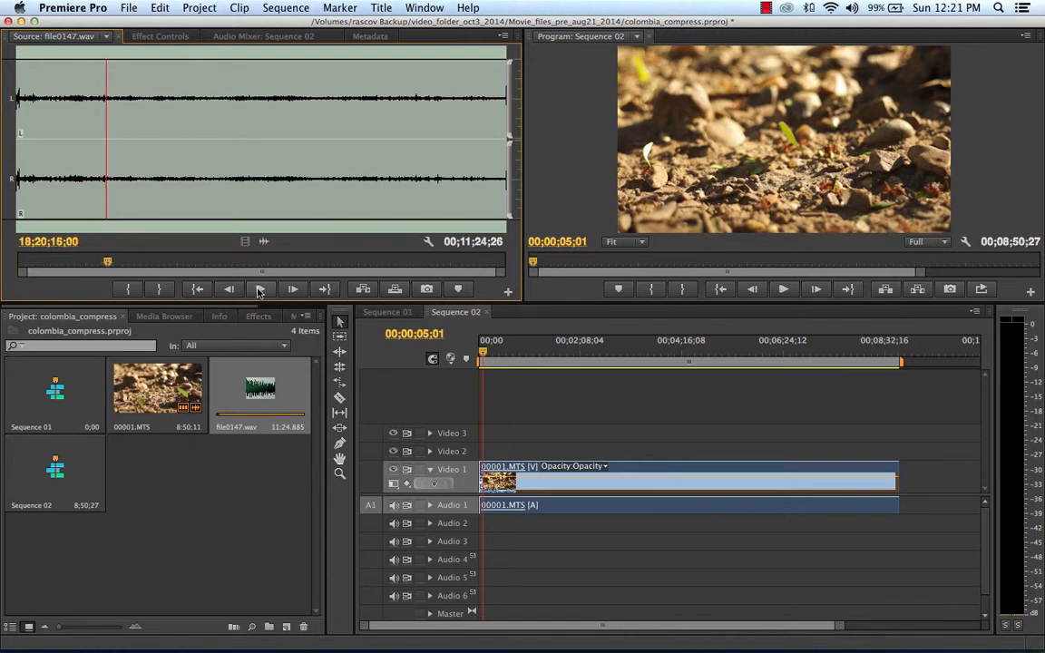
# Mark an In point at 18;20;16;00 and an Out point at 18;24;21;04 in file0147.wav
pyautogui.click(130, 289)
pyautogui.moveTo(108, 263); pyautogui.dragTo(282, 263)
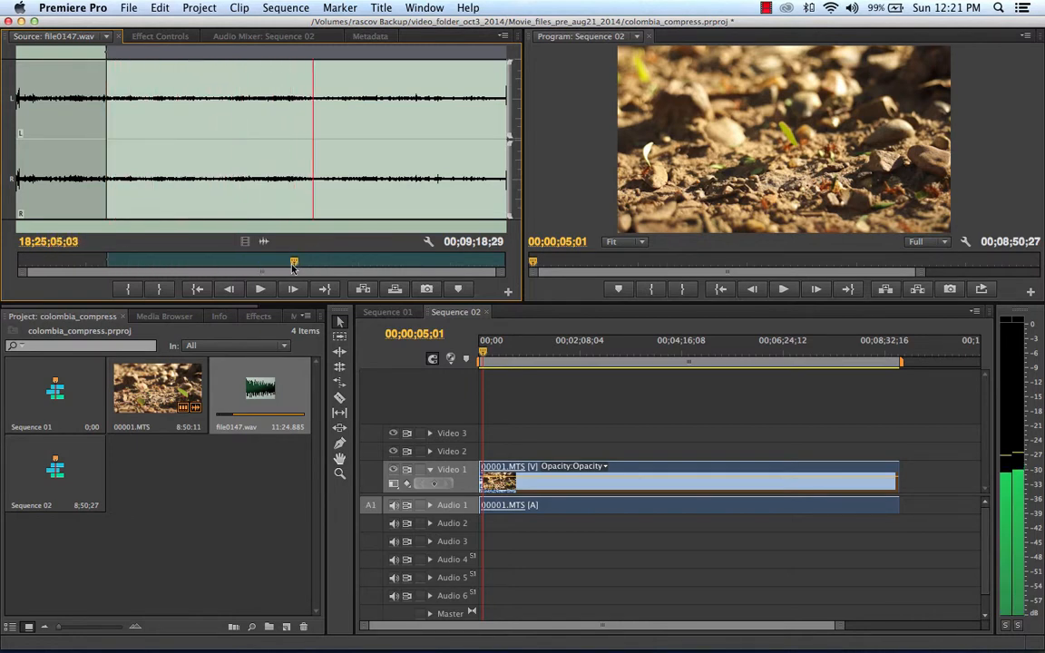
pyautogui.click(163, 291)
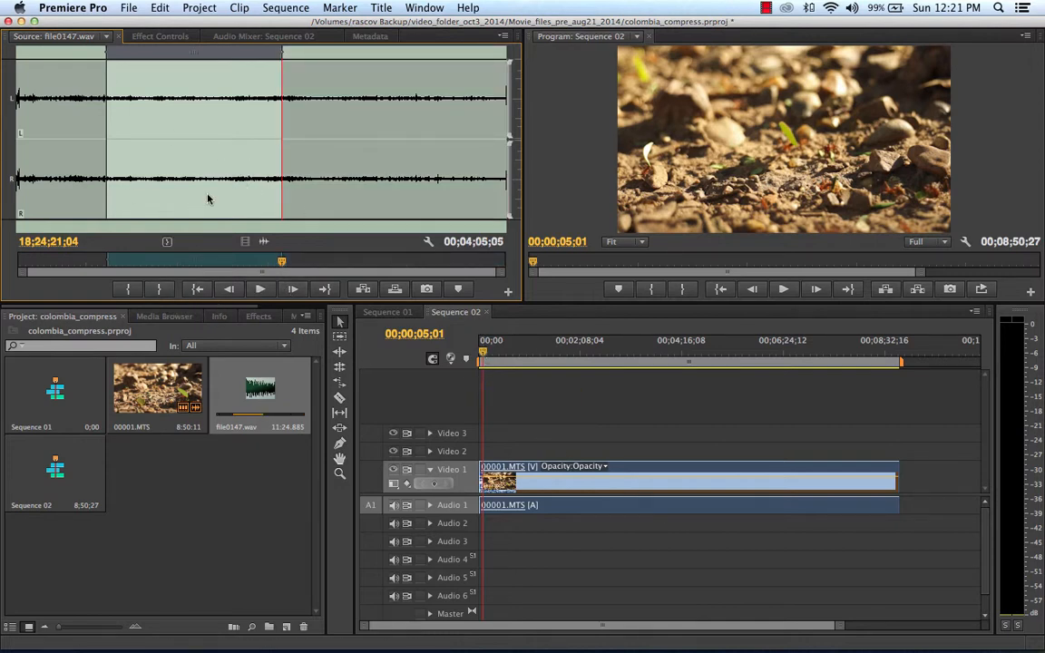
# Insert the marked file0147.wav range into Sequence 02 past the end of 00001.MTS and move it to the start of Audio 3
pyautogui.moveTo(482, 352); pyautogui.dragTo(919, 354)
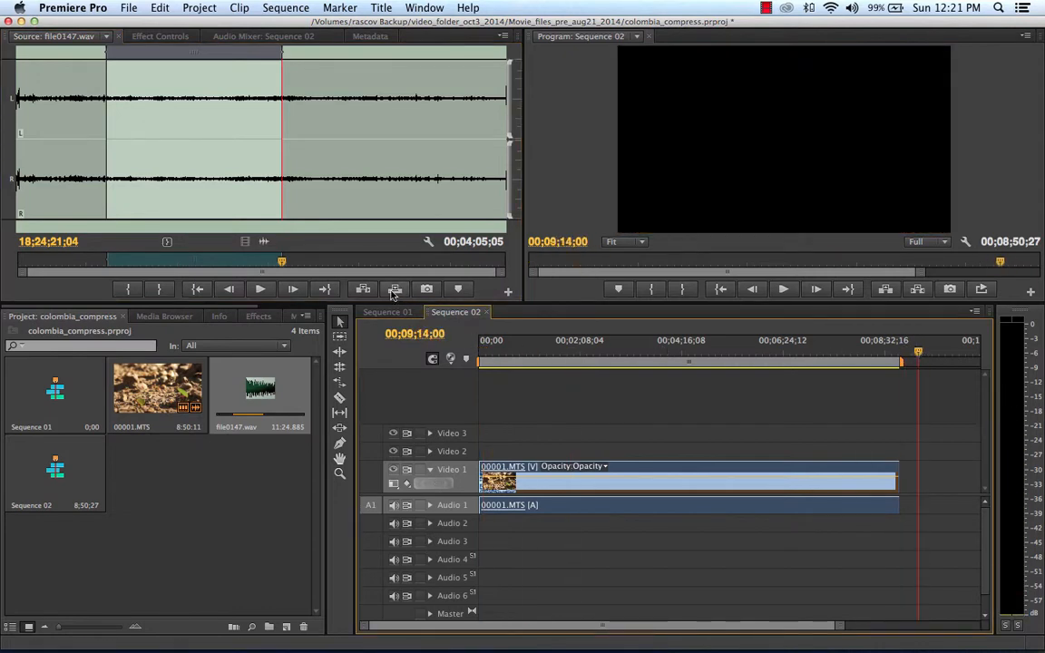
pyautogui.click(362, 288)
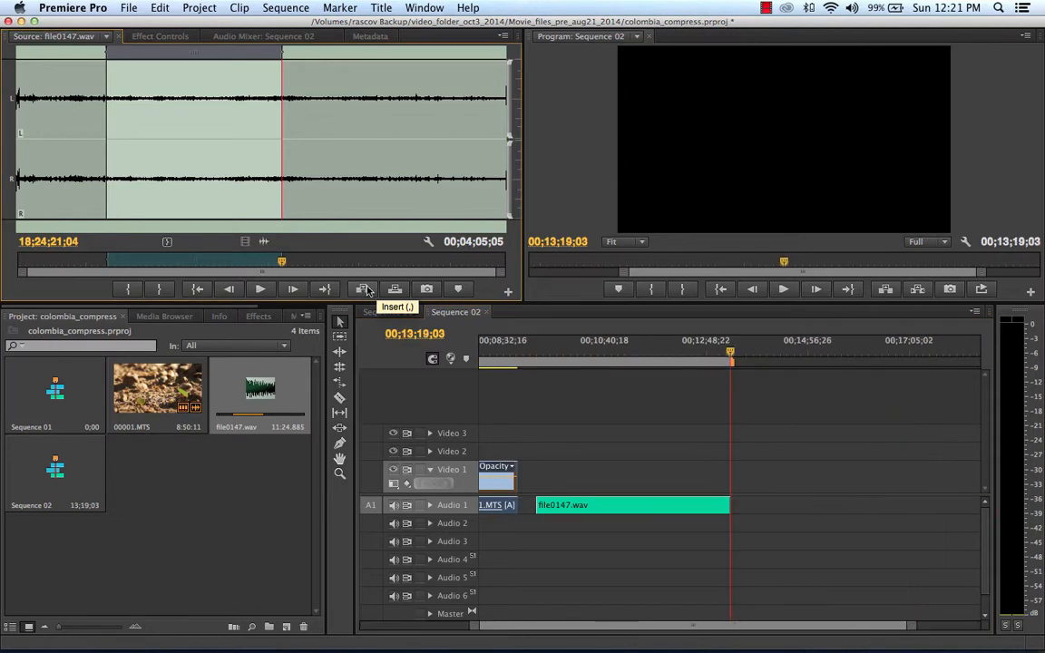
pyautogui.moveTo(771, 626); pyautogui.dragTo(631, 628)
pyautogui.click(941, 509)
pyautogui.moveTo(941, 509); pyautogui.dragTo(490, 541)
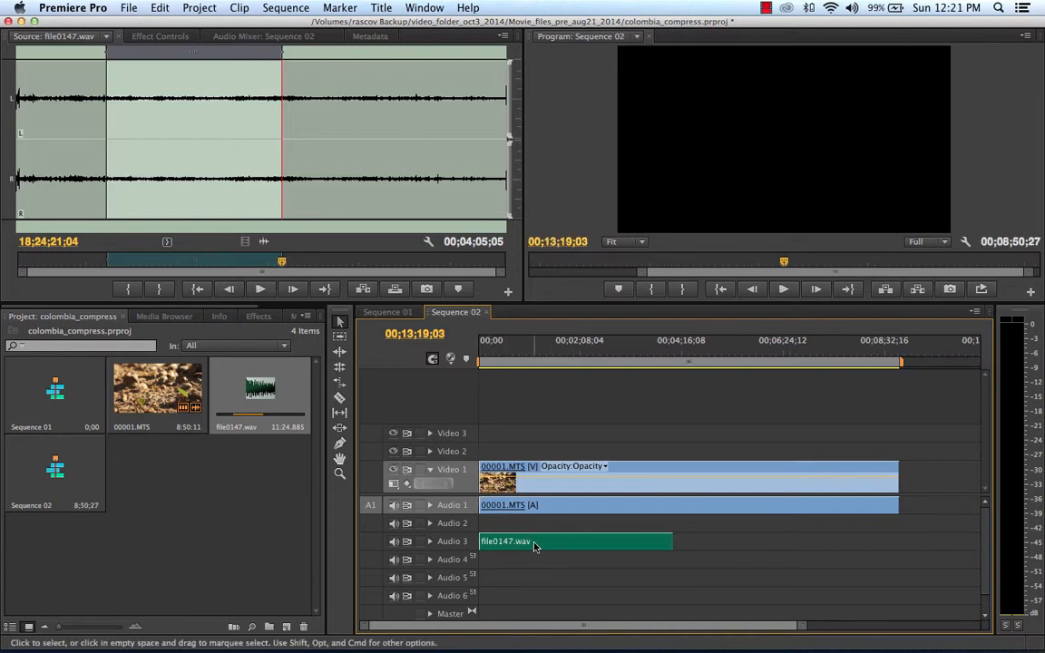
# Expand the Audio 3 track, mute Audio 1 and play the opening of Sequence 02 from its start
pyautogui.click(431, 542)
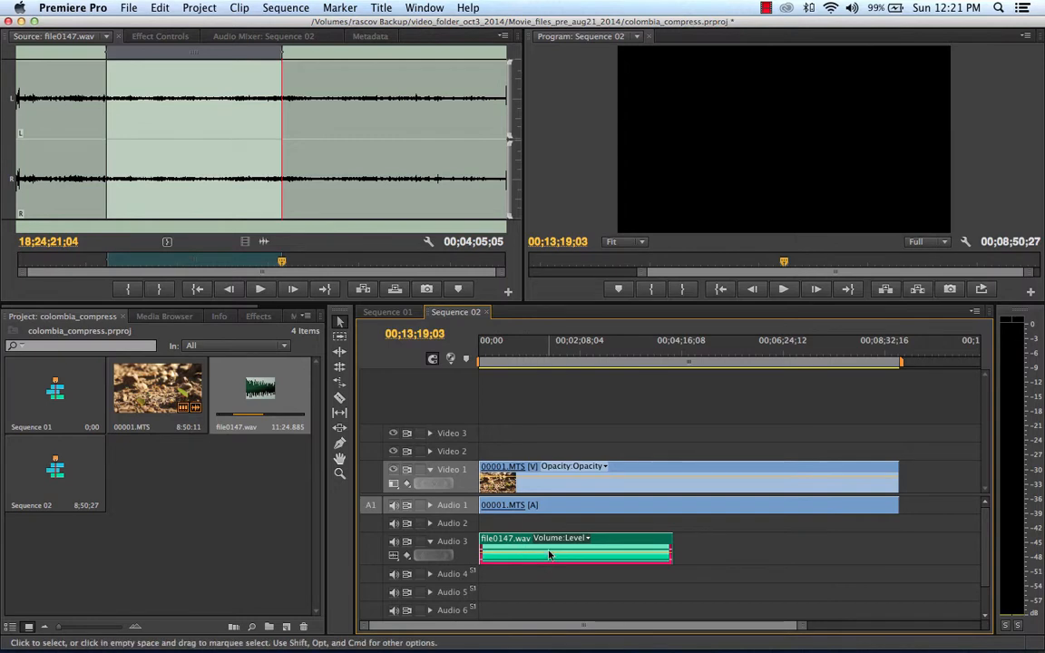
pyautogui.moveTo(556, 585); pyautogui.dragTo(555, 581)
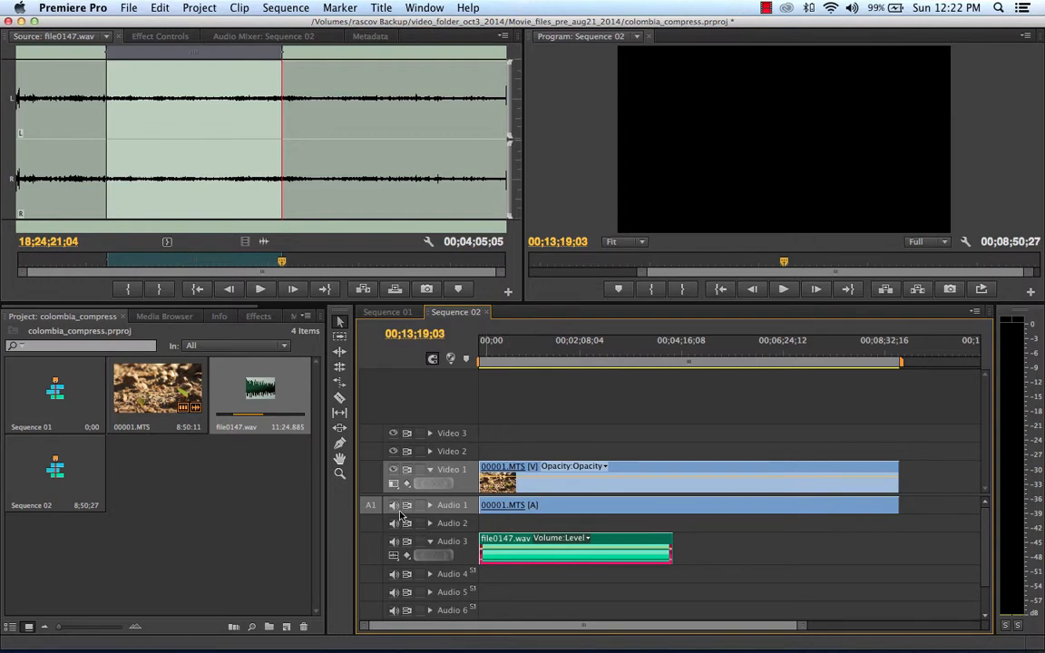
pyautogui.click(394, 506)
pyautogui.press('Home')
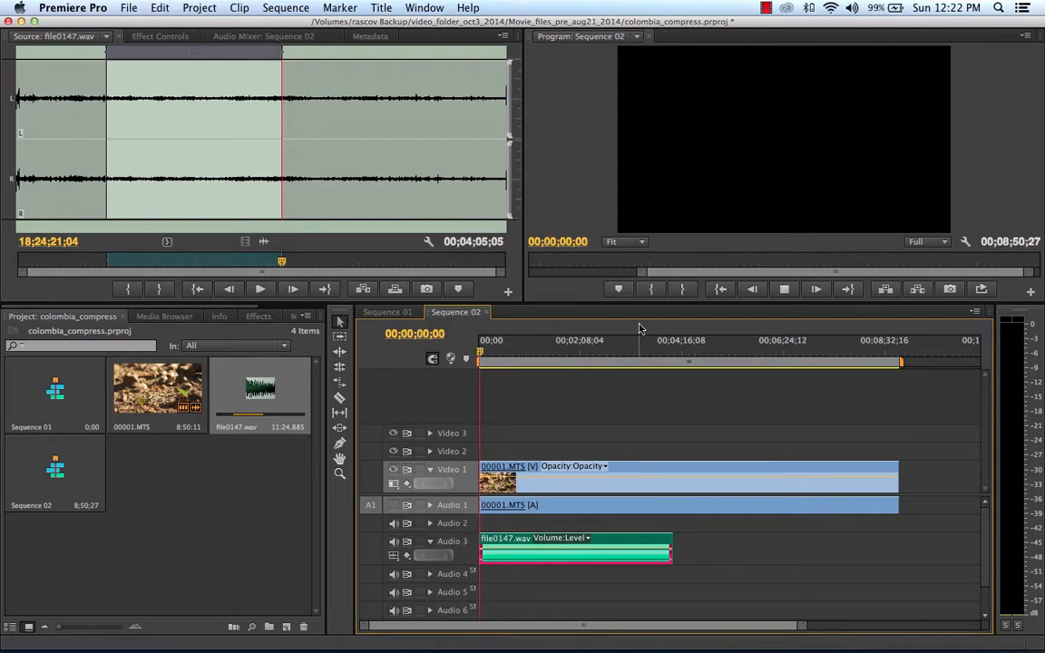
pyautogui.press('space')
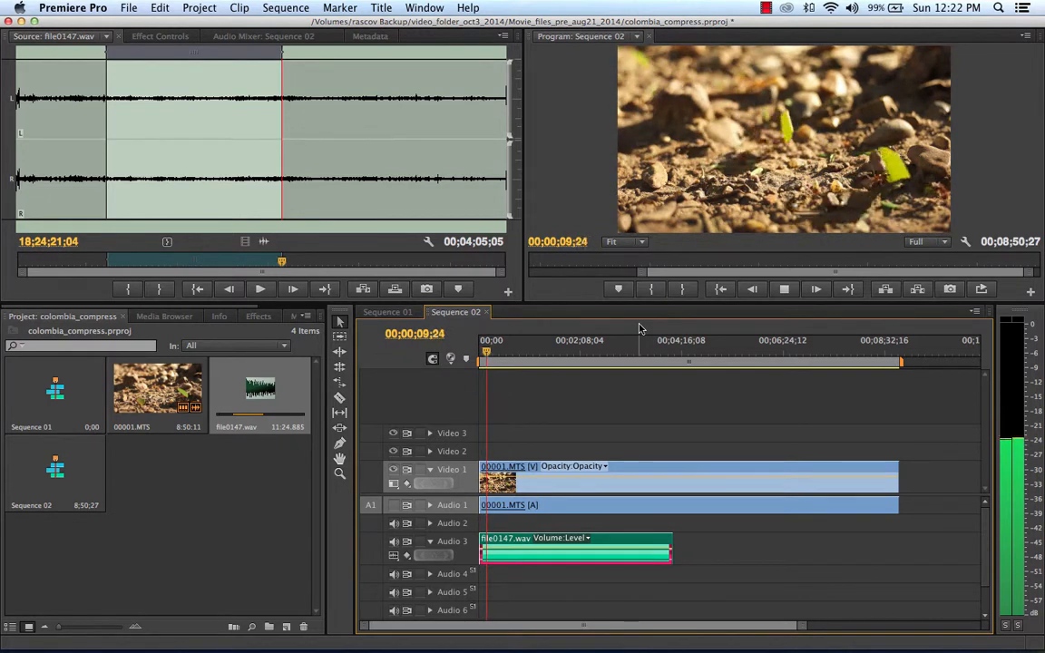
pyautogui.press('space')
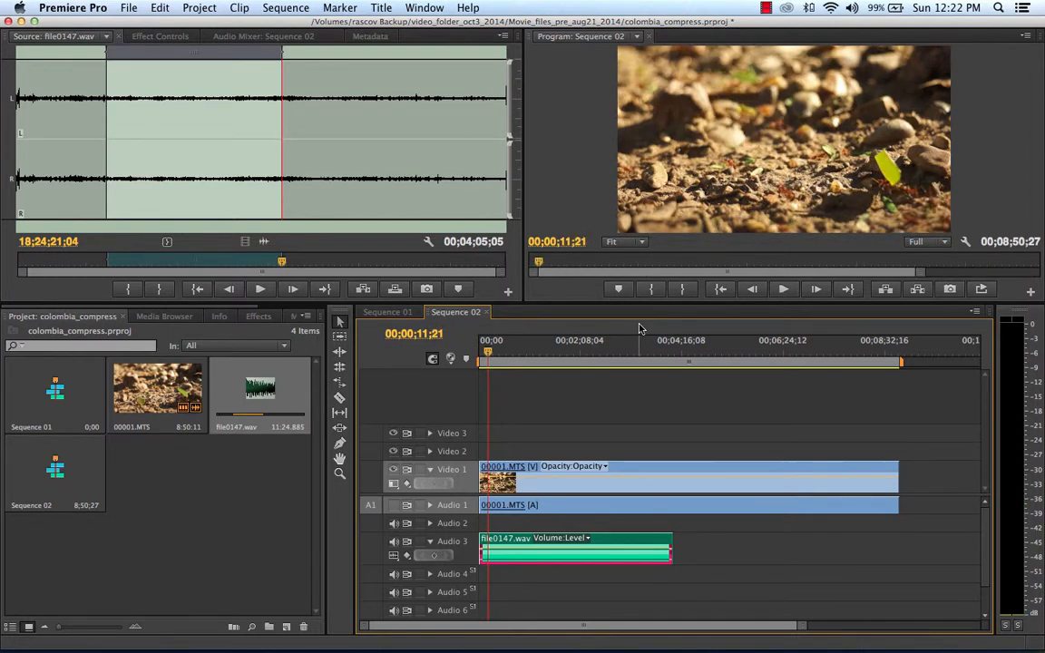
# Rate-stretch 00001.MTS to end with file0147.wav at a duration of 00;04;05;05, and preview the sped-up footage
pyautogui.click(340, 387)
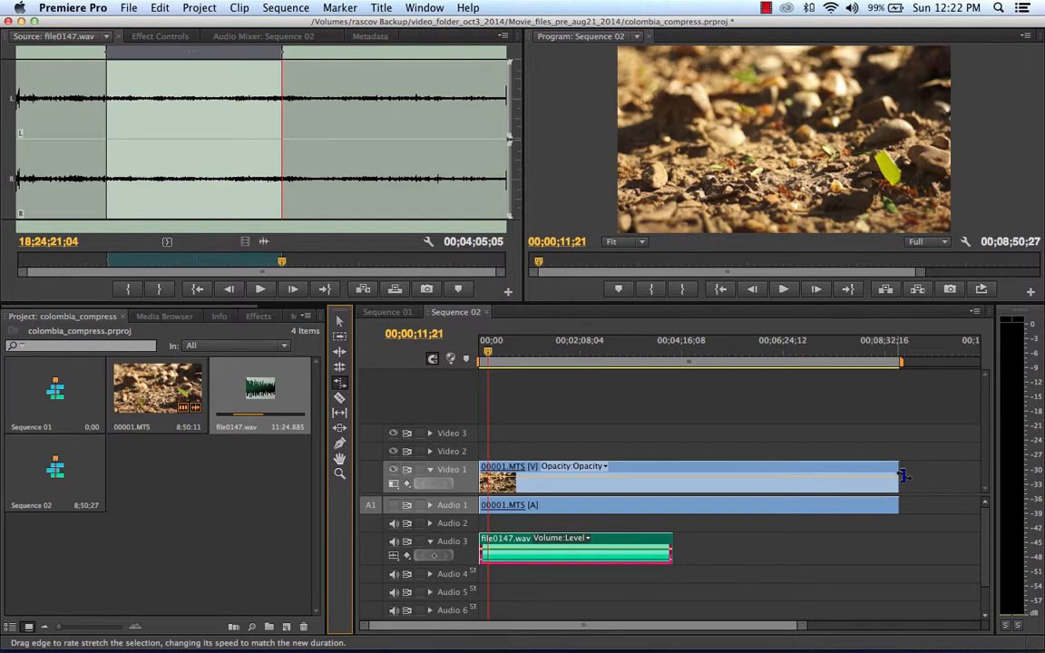
pyautogui.moveTo(897, 473); pyautogui.dragTo(667, 474)
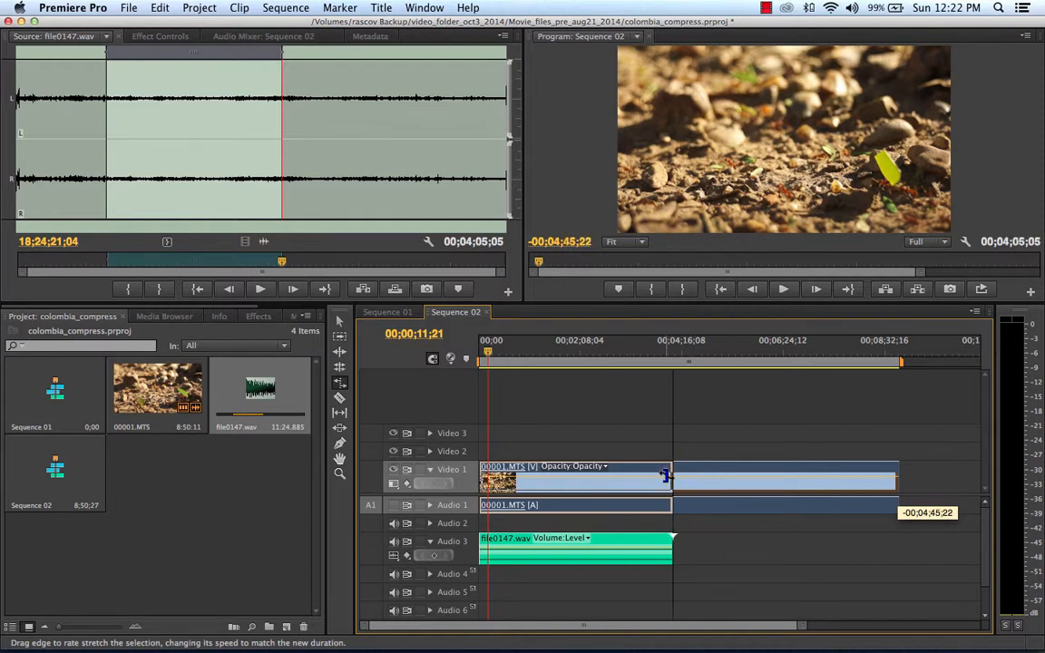
pyautogui.moveTo(667, 474); pyautogui.dragTo(672, 475)
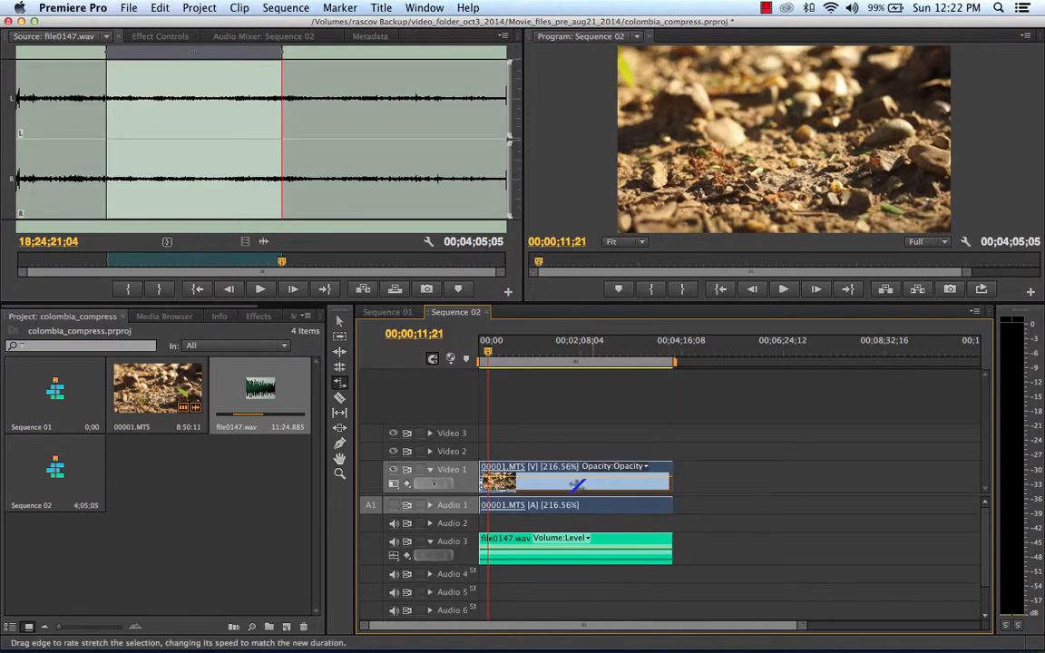
pyautogui.moveTo(488, 353); pyautogui.dragTo(478, 354)
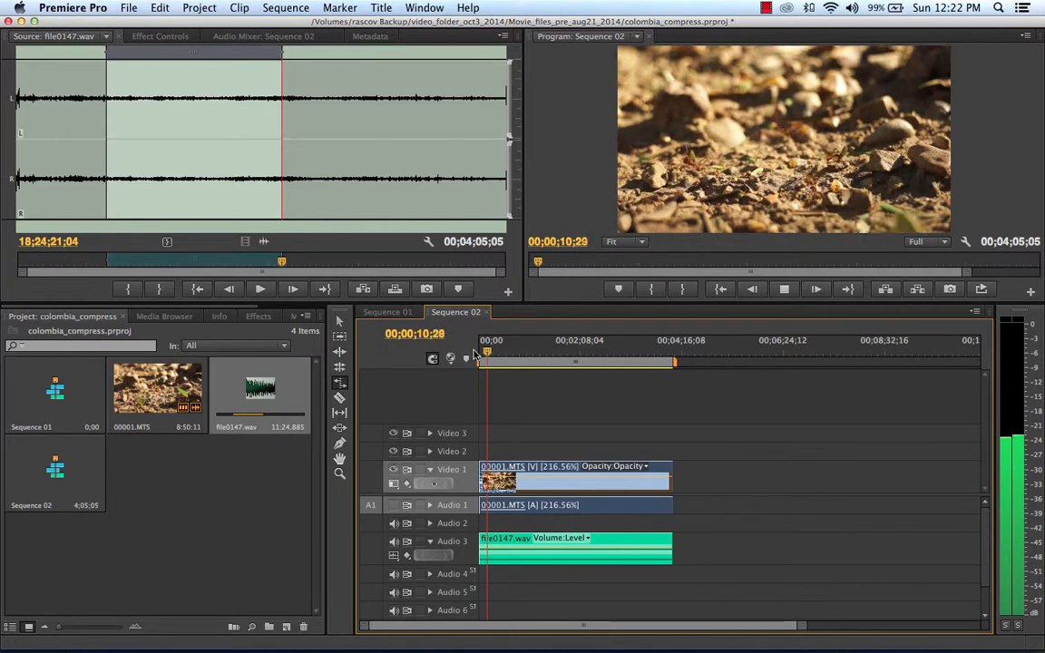
pyautogui.press('space')
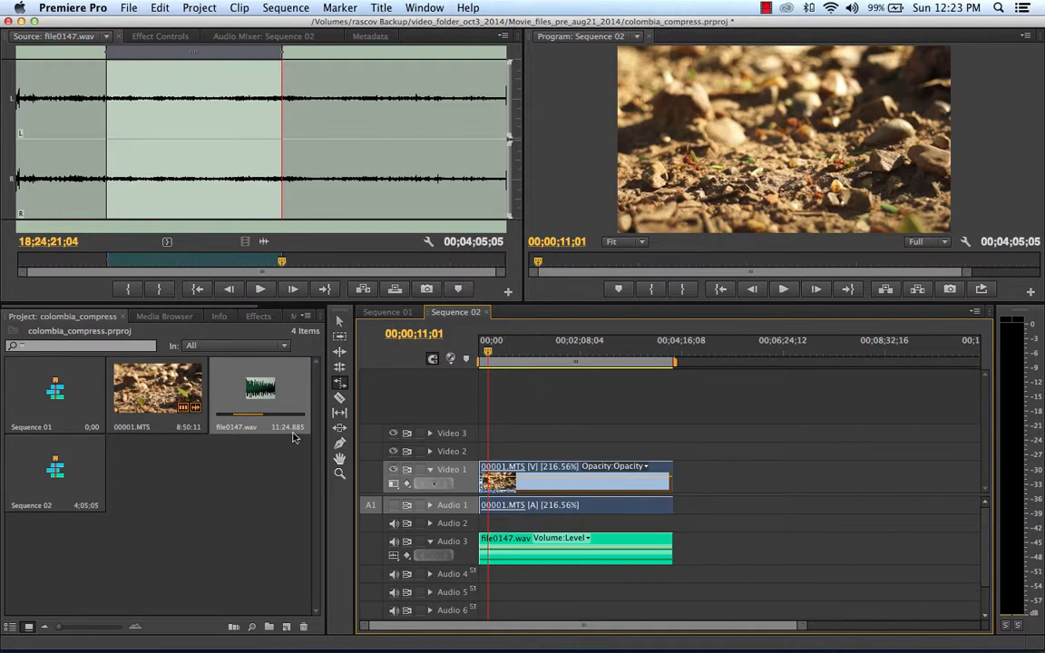
pyautogui.click(343, 323)
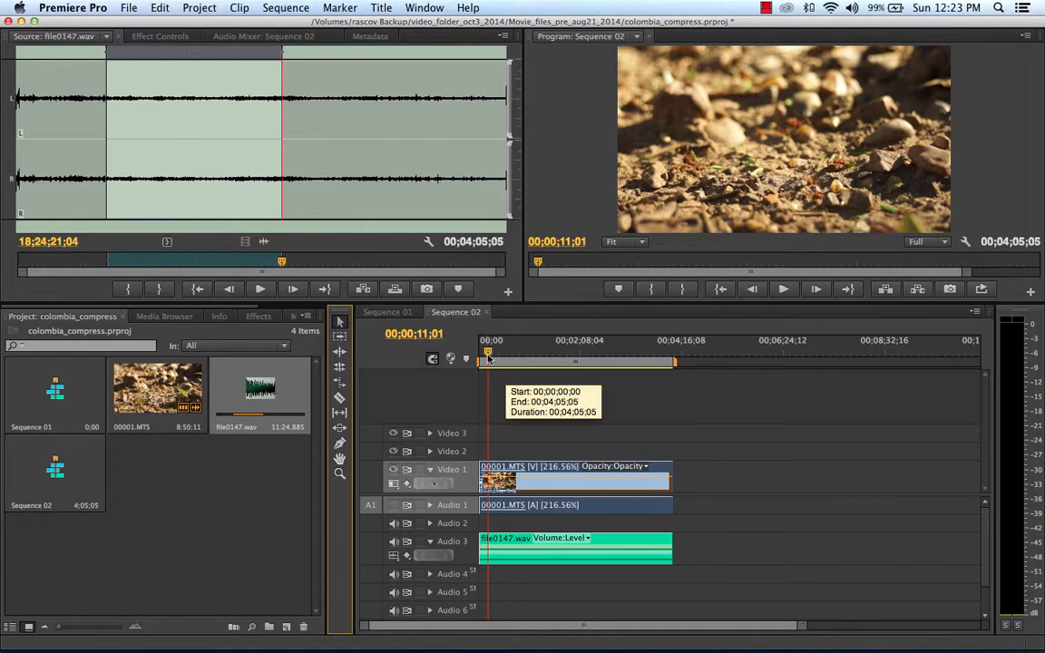
pyautogui.moveTo(489, 354); pyautogui.dragTo(561, 368)
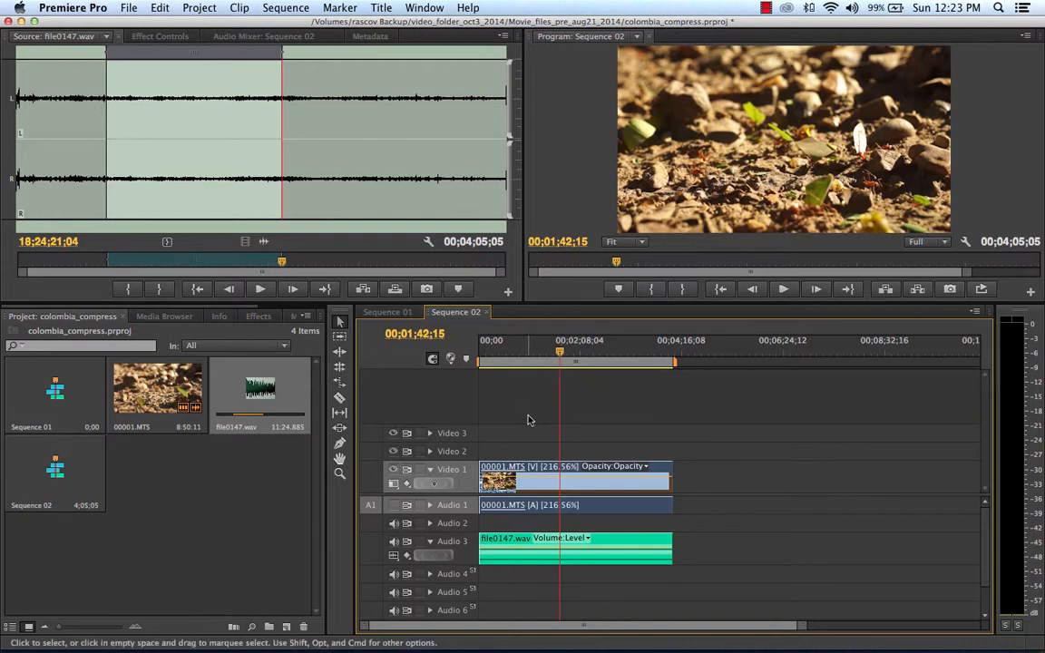
# Set up a media export of Sequence 02 in H.264 format with the YouTube HD 1080p 29.97 preset
pyautogui.click(132, 8)
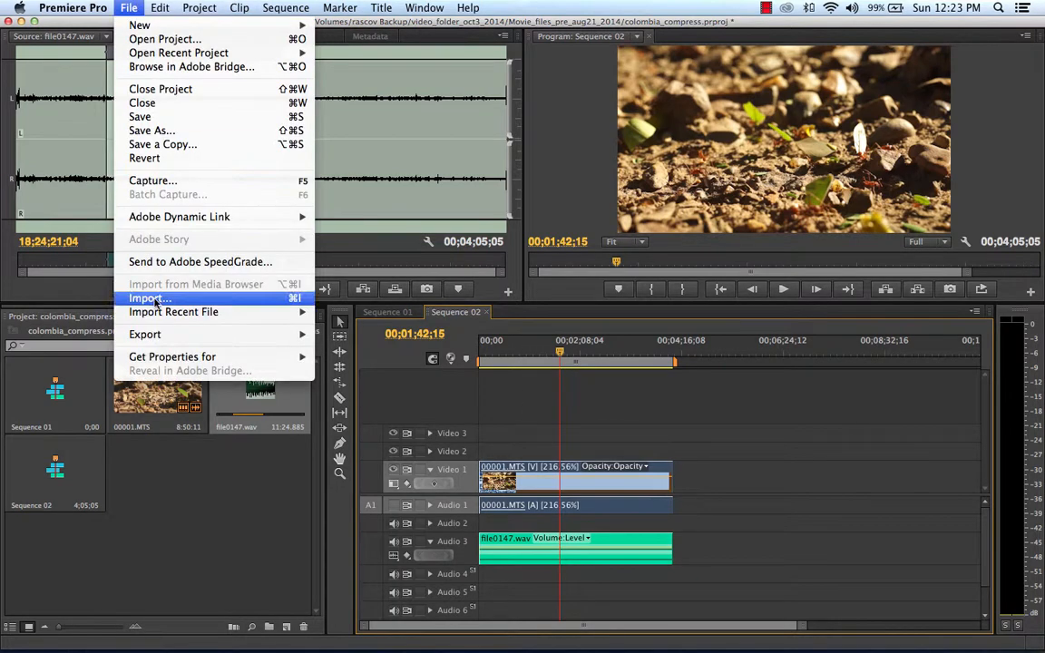
pyautogui.moveTo(189, 338)
pyautogui.click(372, 335)
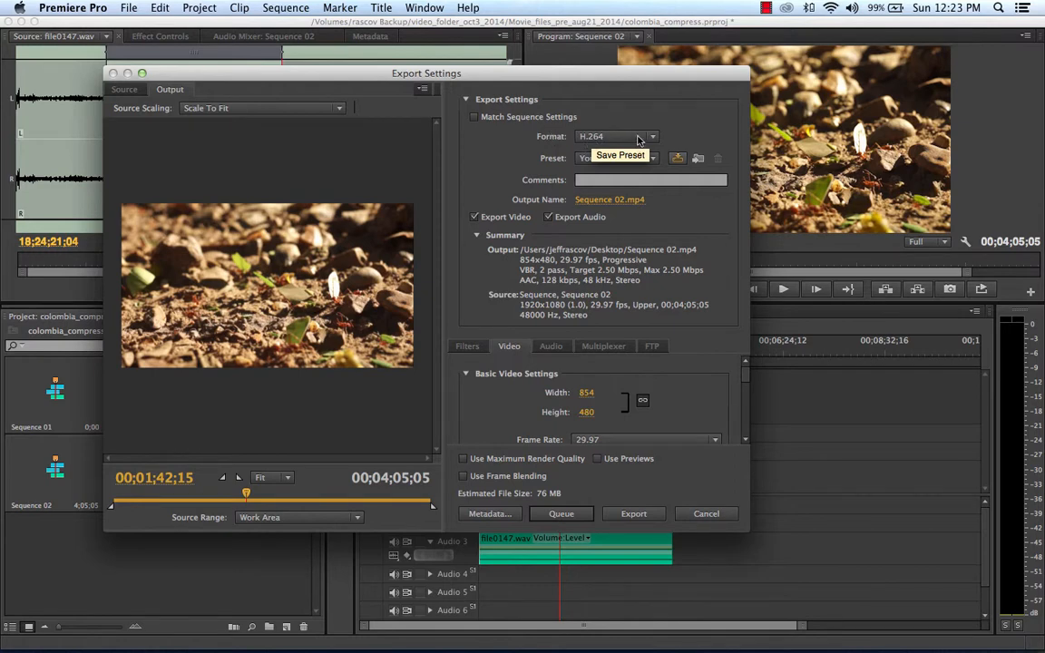
pyautogui.click(581, 136)
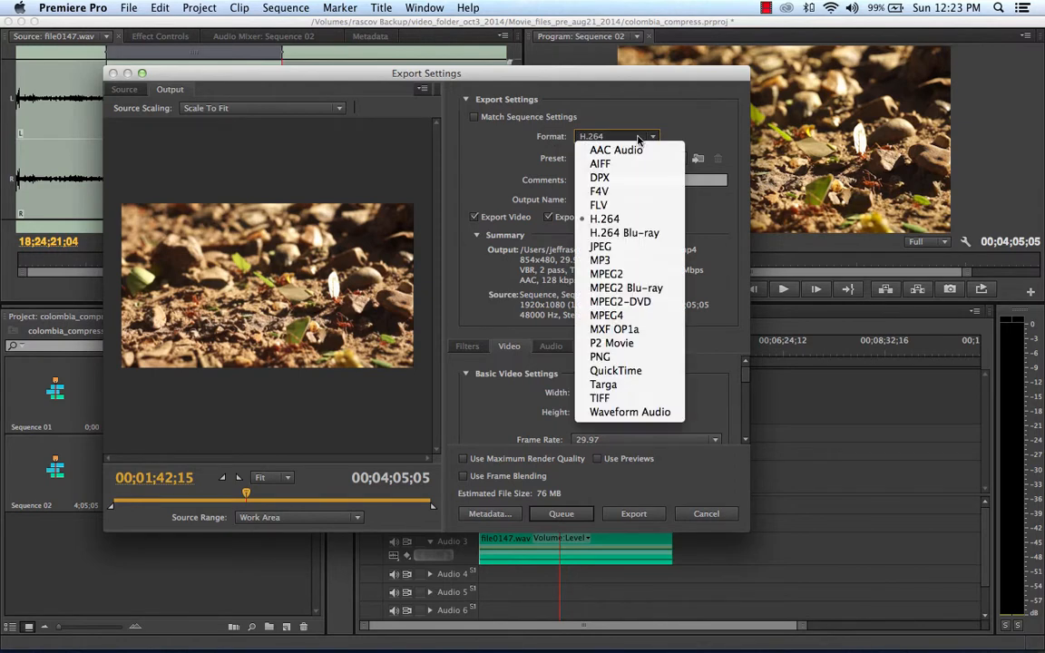
pyautogui.click(615, 219)
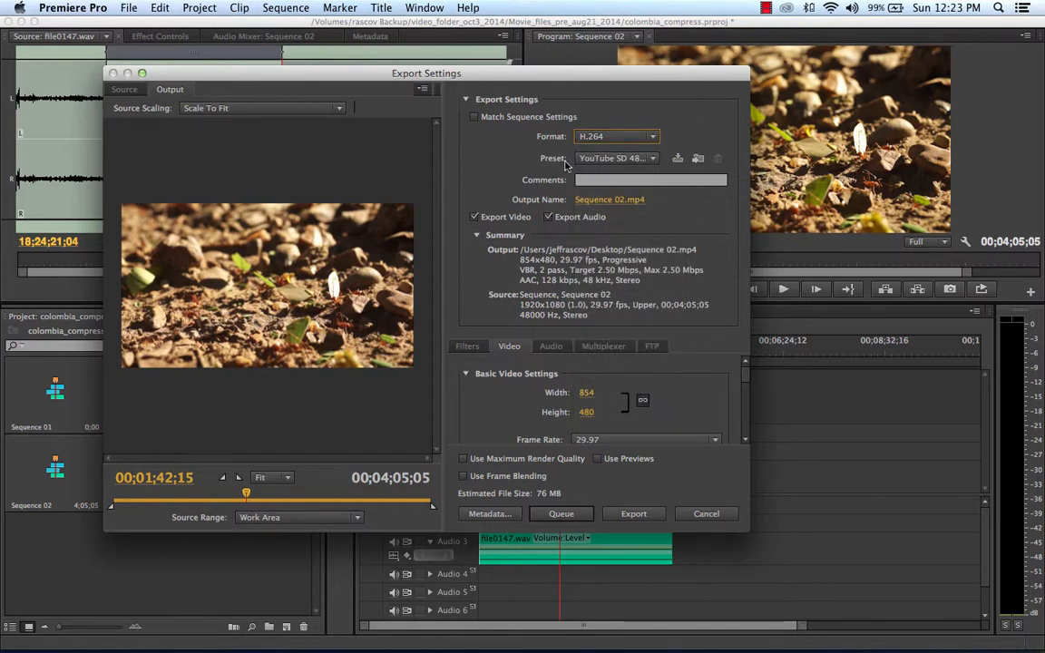
pyautogui.click(646, 159)
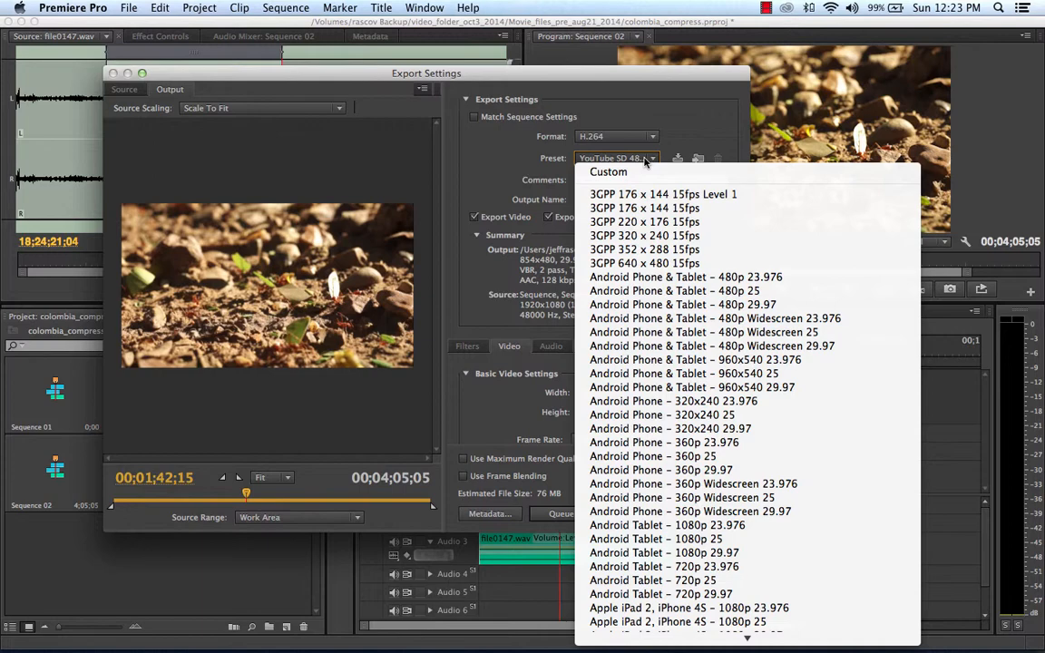
pyautogui.moveTo(741, 642)
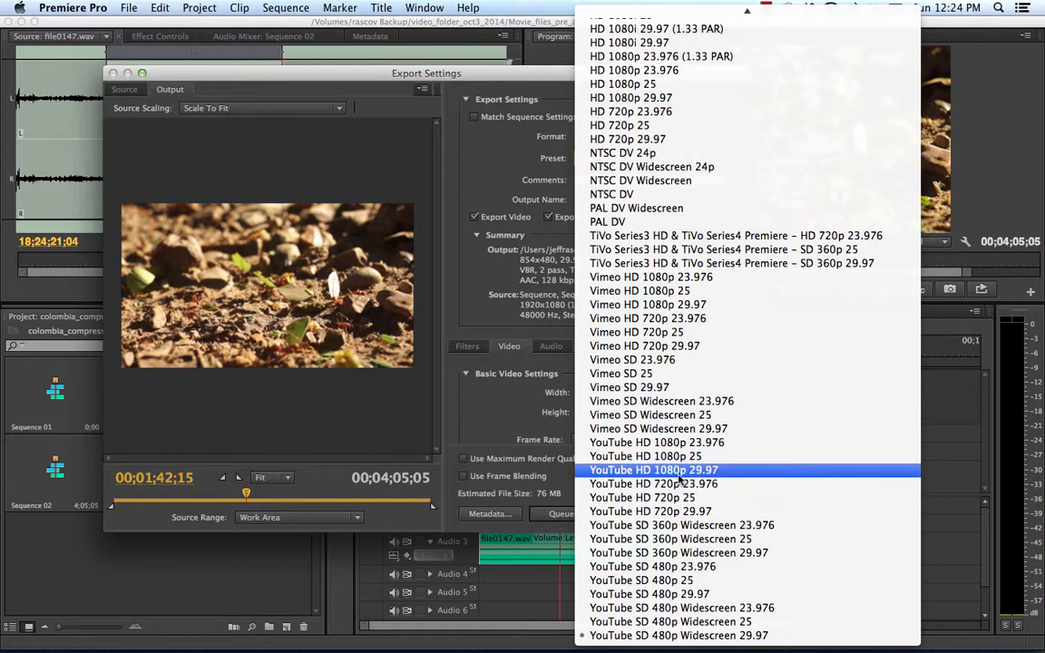
pyautogui.click(678, 474)
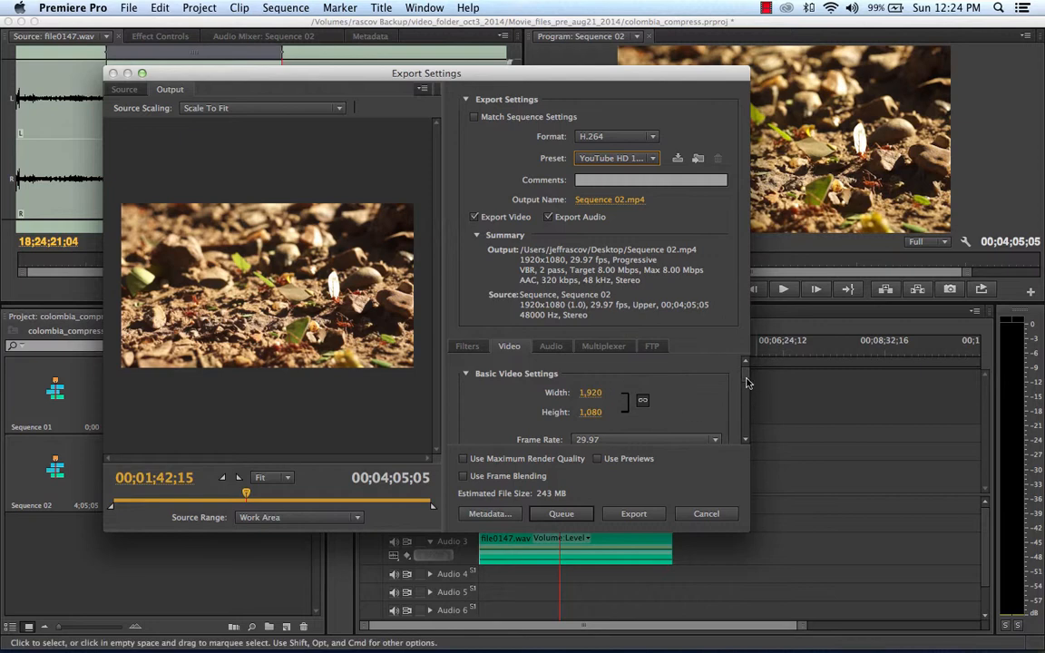
pyautogui.moveTo(749, 380)
pyautogui.mouseDown()
pyautogui.moveTo(748, 436)
pyautogui.moveTo(746, 362)
pyautogui.mouseUp()
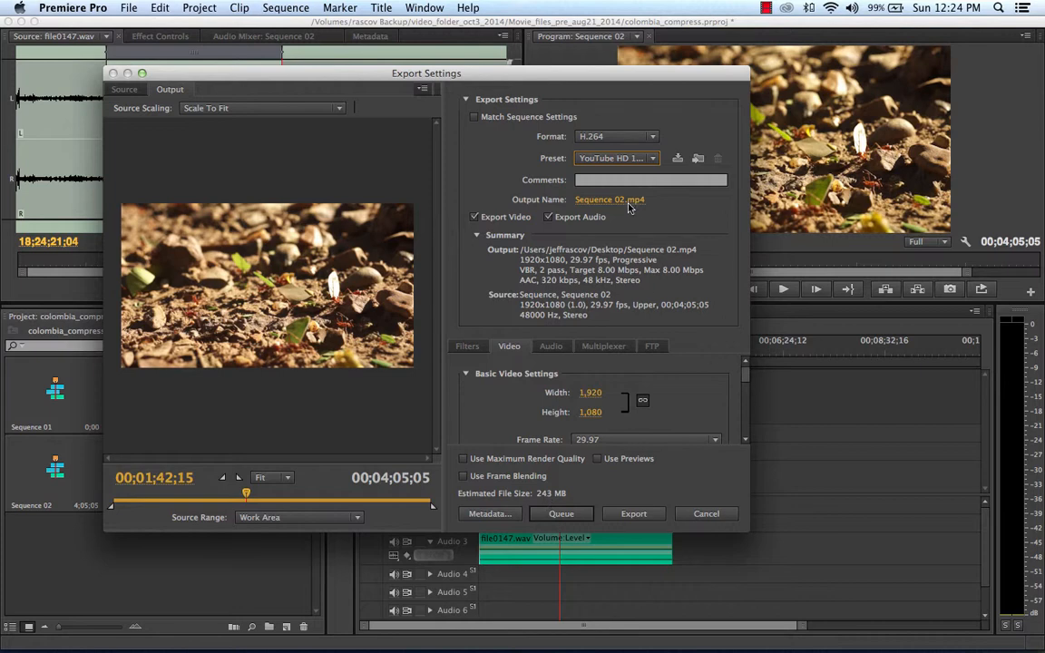
# Name the export file ants_with_sounds and save it to the Desktop location
pyautogui.click(594, 199)
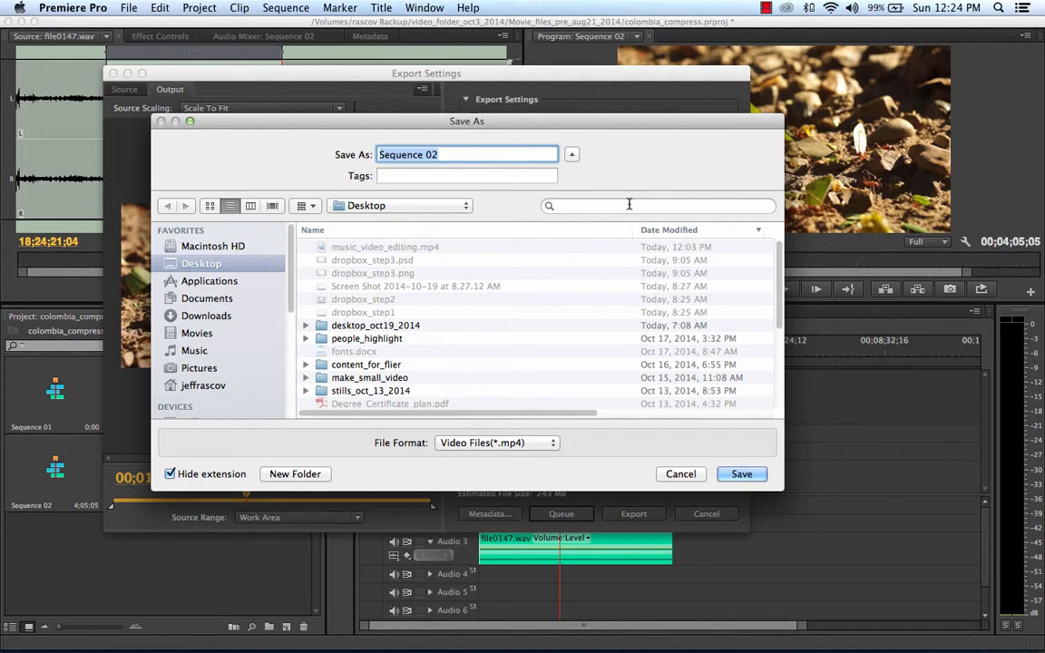
pyautogui.write('ants')
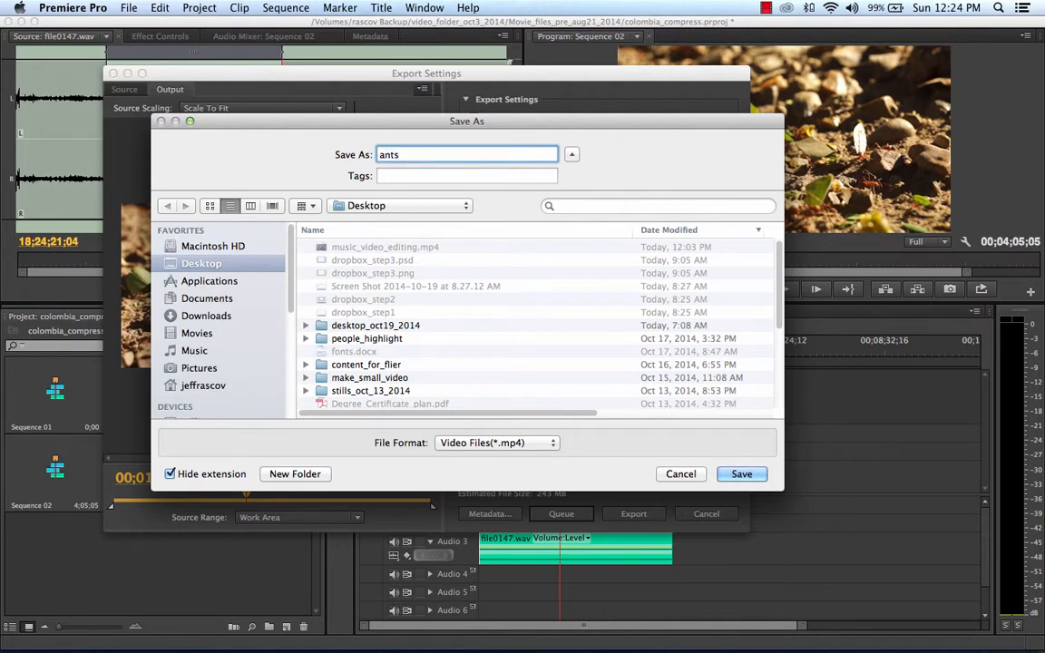
pyautogui.write('_with_sounds')
pyautogui.click(741, 473)
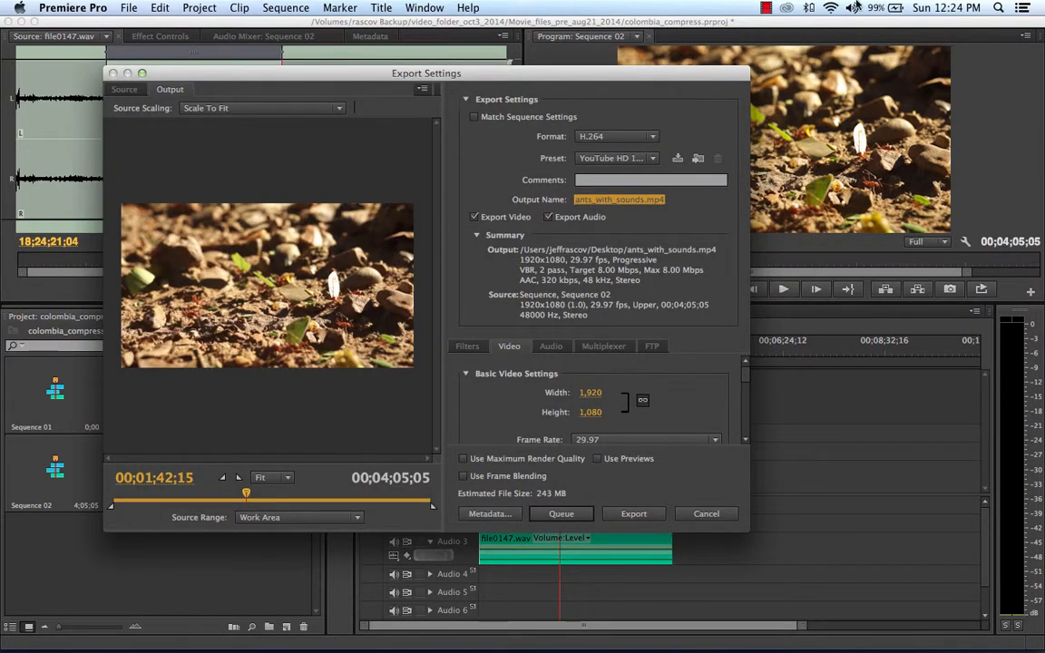
pyautogui.click(766, 7)
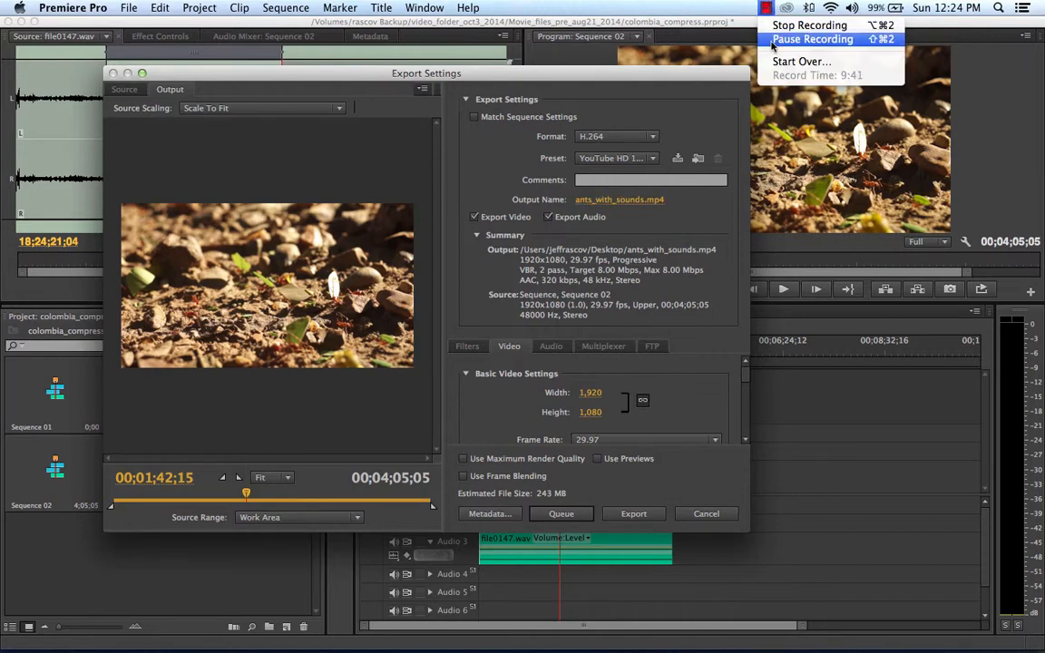